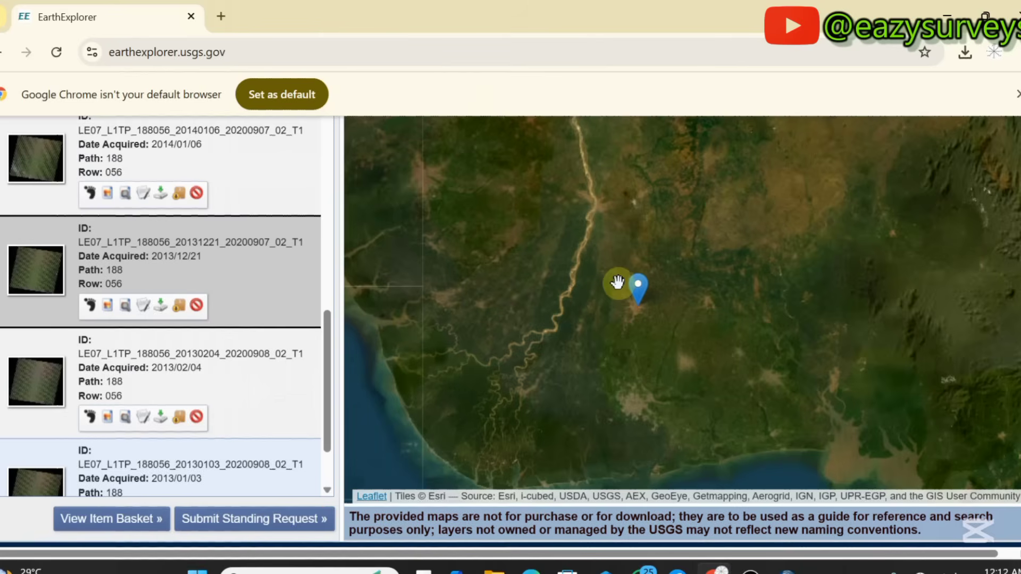
scroll(638, 316, up, 1)
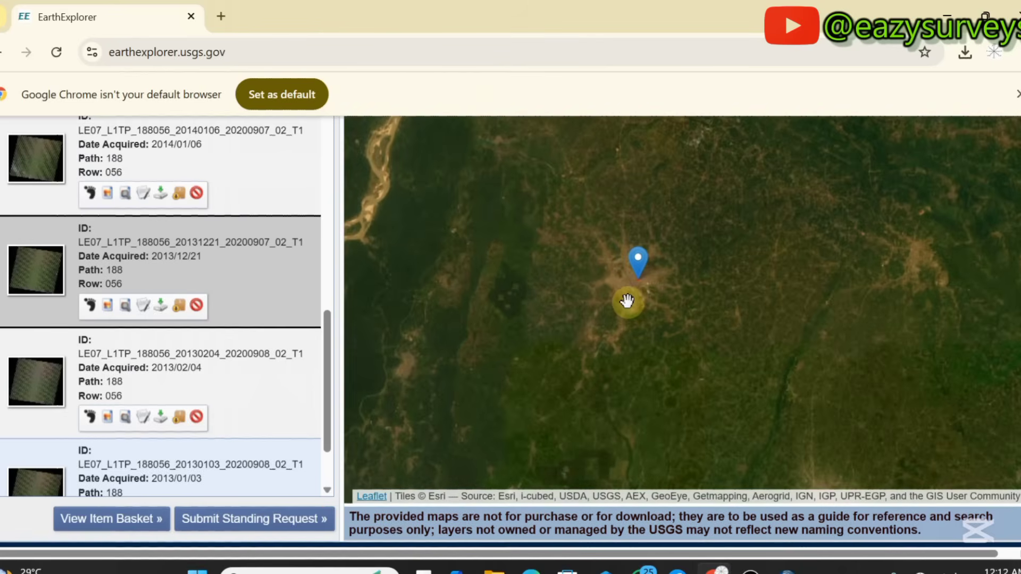
scroll(630, 289, up, 1)
drag(629, 288, 691, 307)
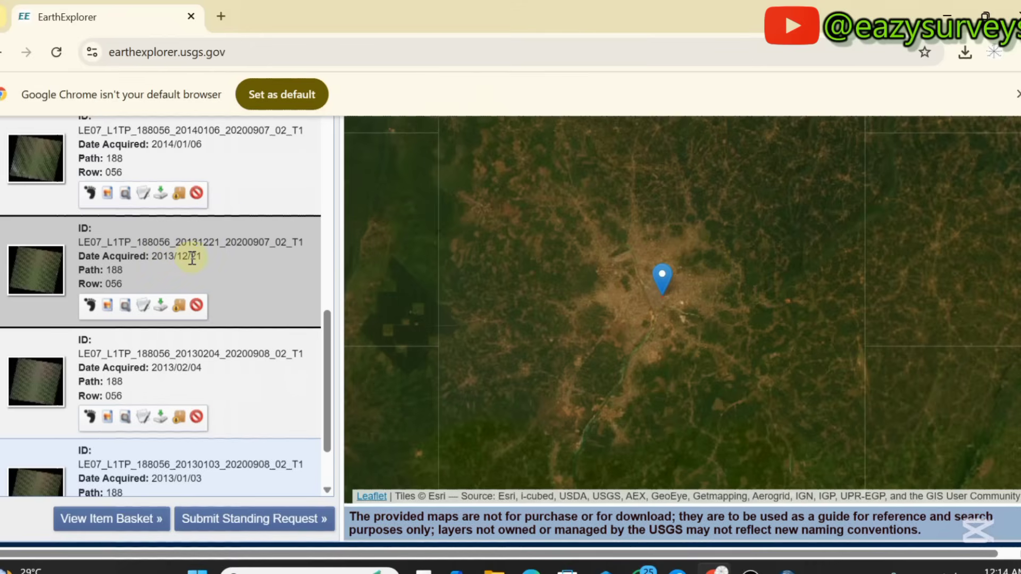
Open the individual file list of the Landsat Collection 2 Level-1 Product Bundle for the scene acquired 2013/12/21
click(161, 307)
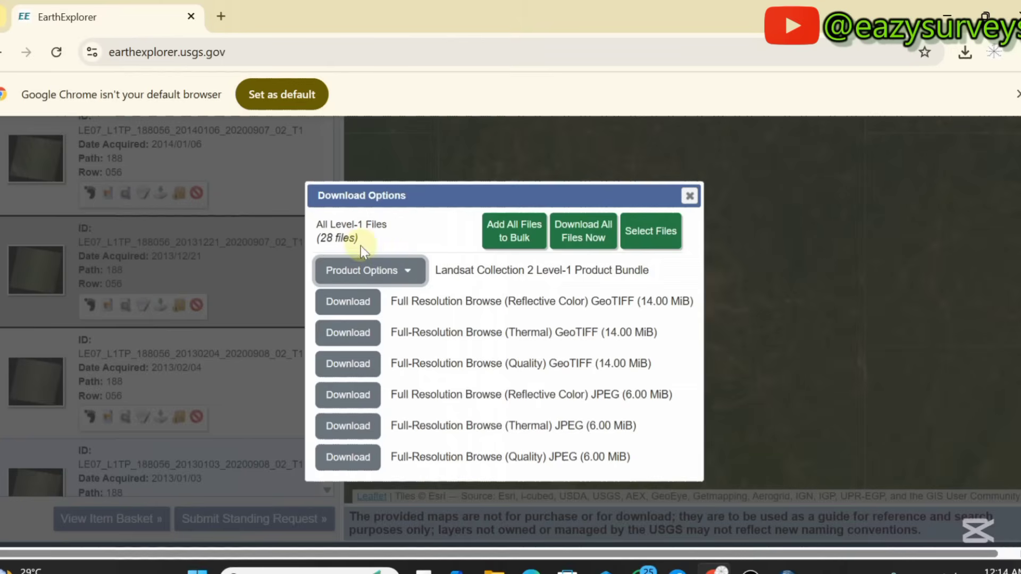
click(381, 269)
scroll(460, 364, down, 6)
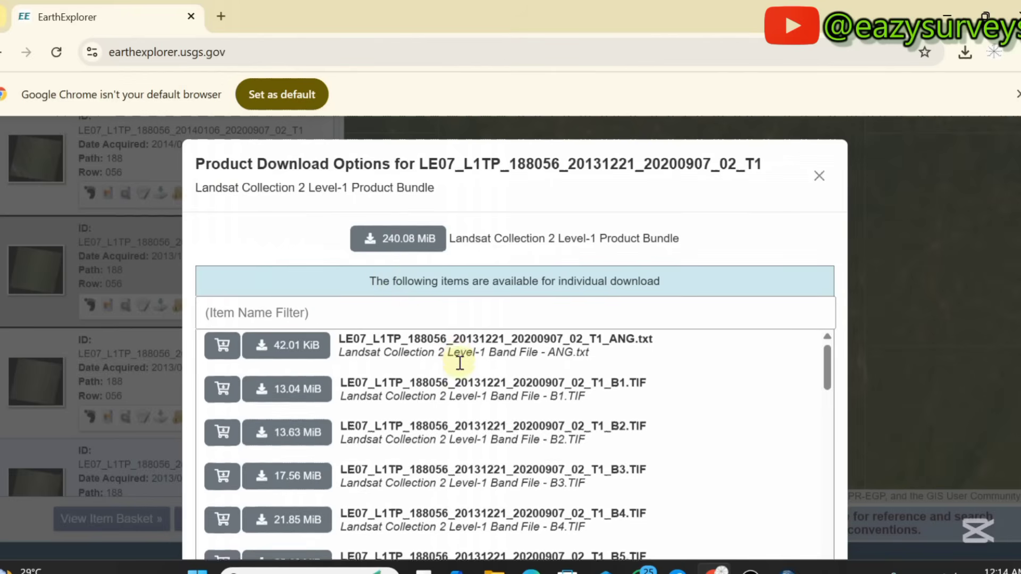
Download the band 4 gap mask file LE07_L1TP_188056_20131221_20200907_02_T1_GM_B4.TIF from the product bundle
scroll(460, 363, down, 5)
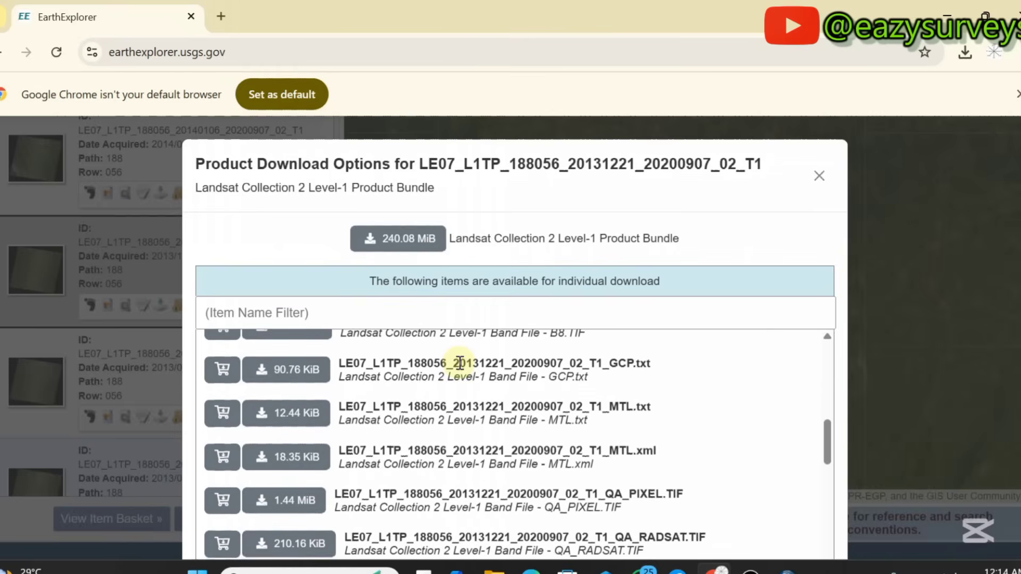
scroll(497, 398, down, 1)
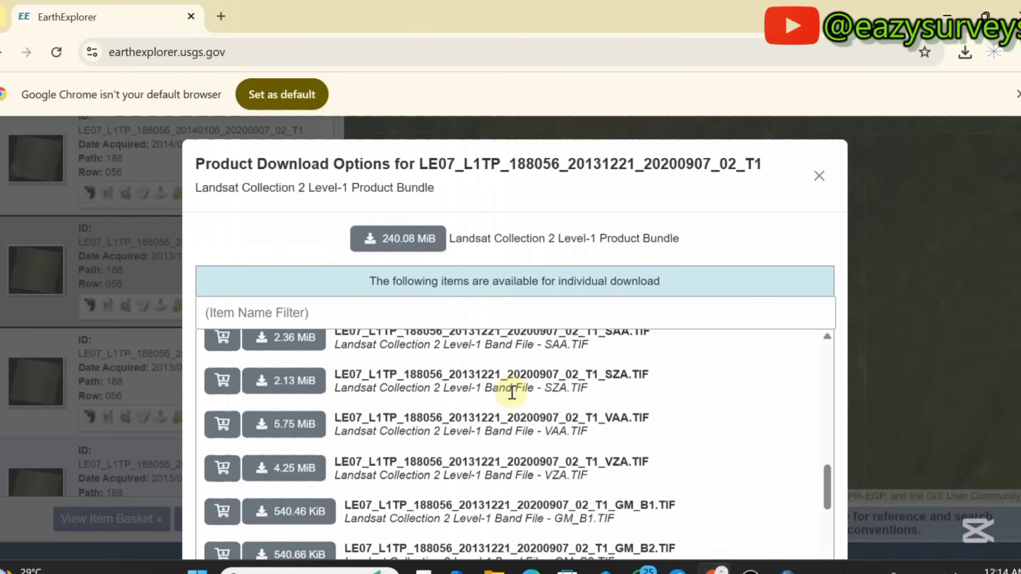
scroll(511, 397, down, 2)
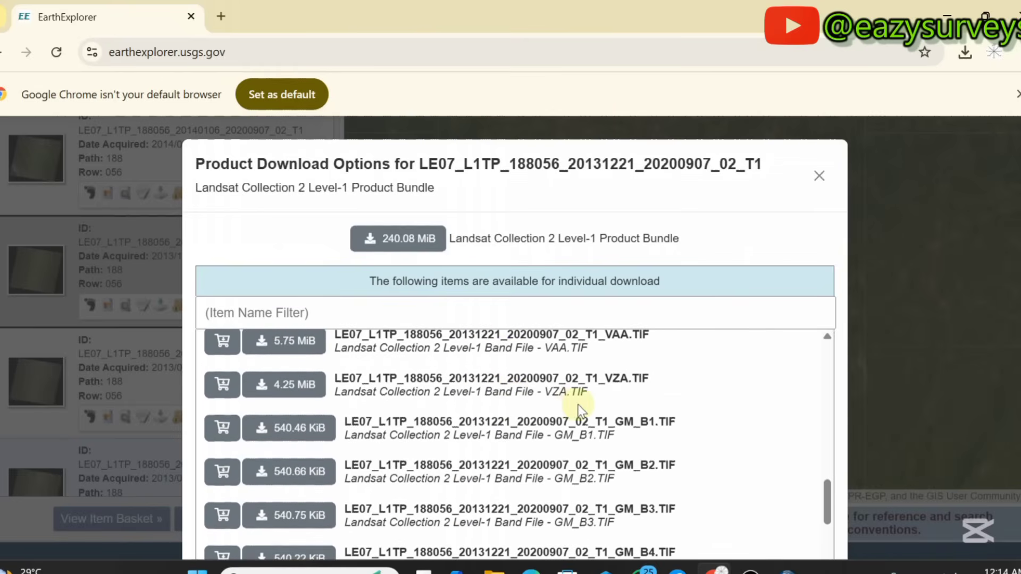
scroll(579, 410, down, 2)
scroll(650, 381, up, 2)
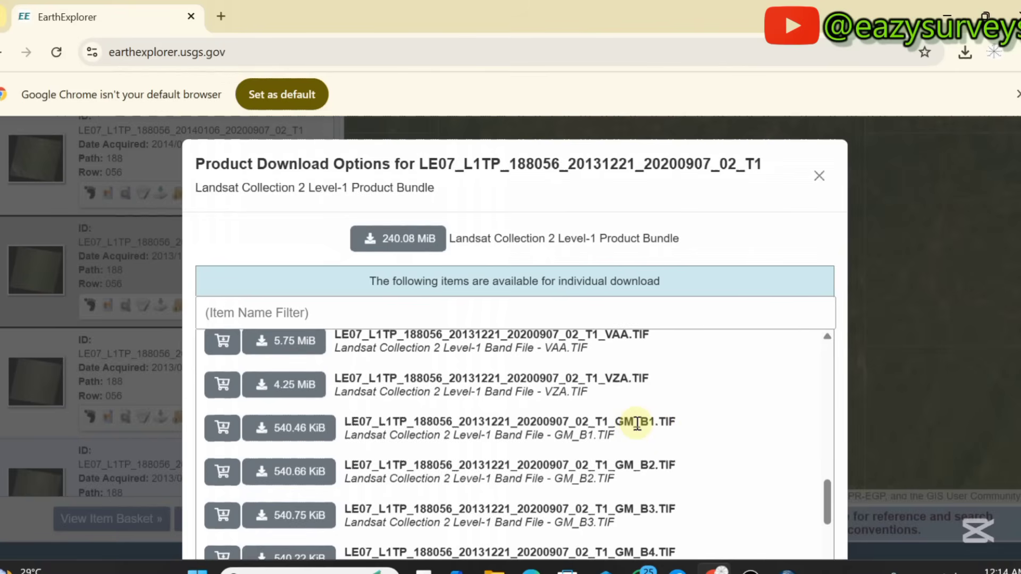
scroll(652, 421, down, 2)
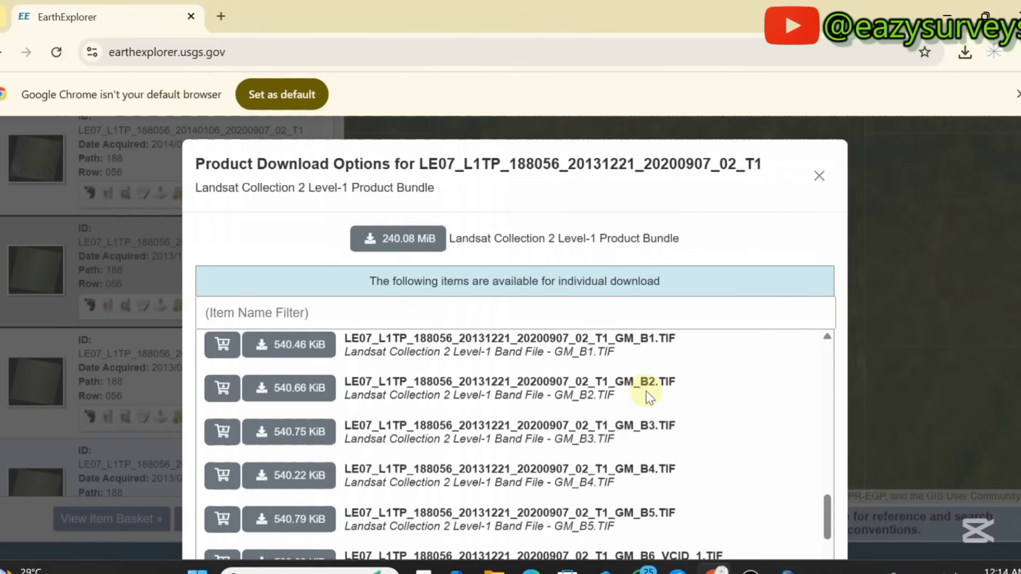
scroll(646, 431, down, 2)
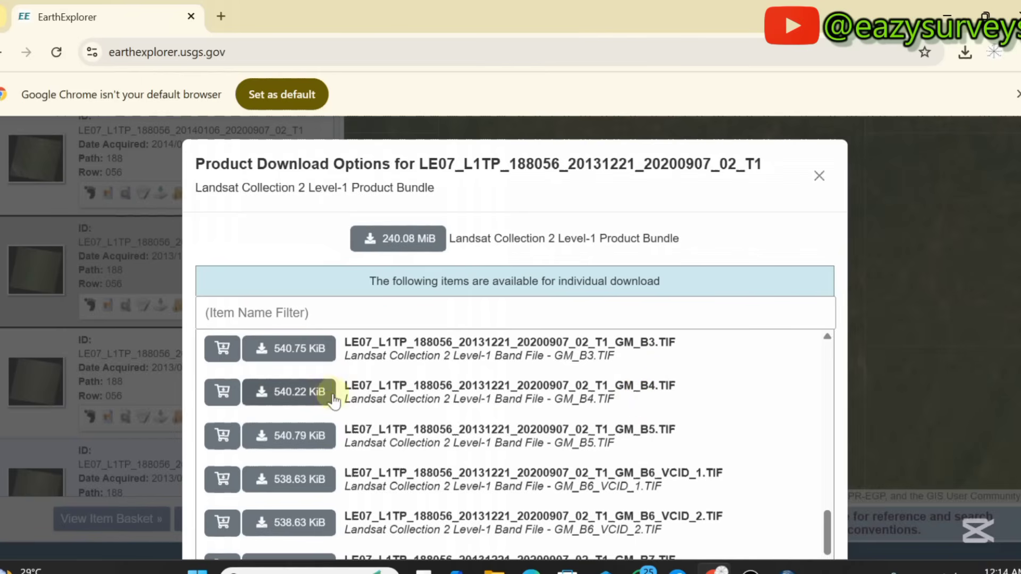
scroll(649, 400, up, 1)
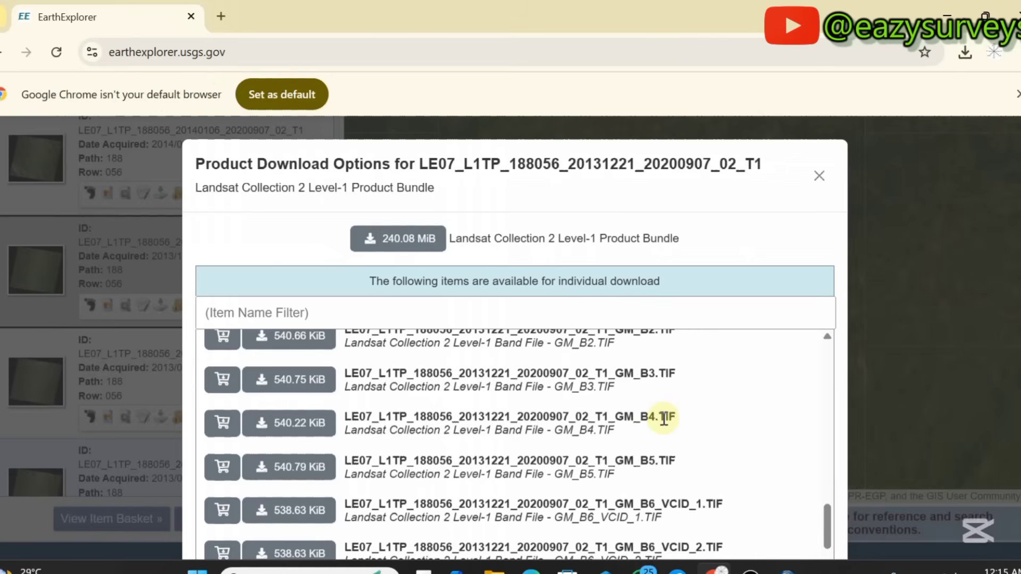
click(289, 426)
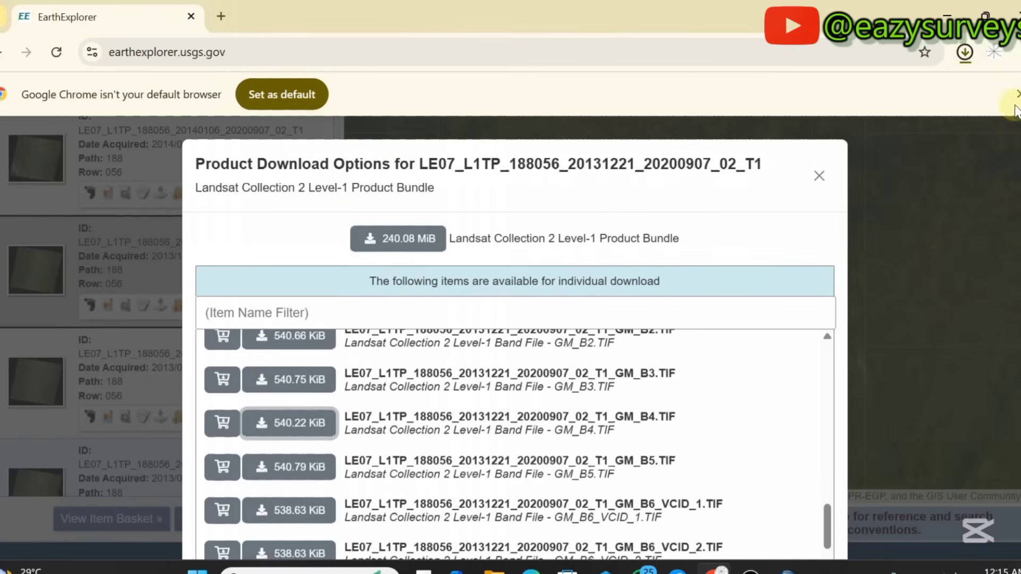
click(966, 51)
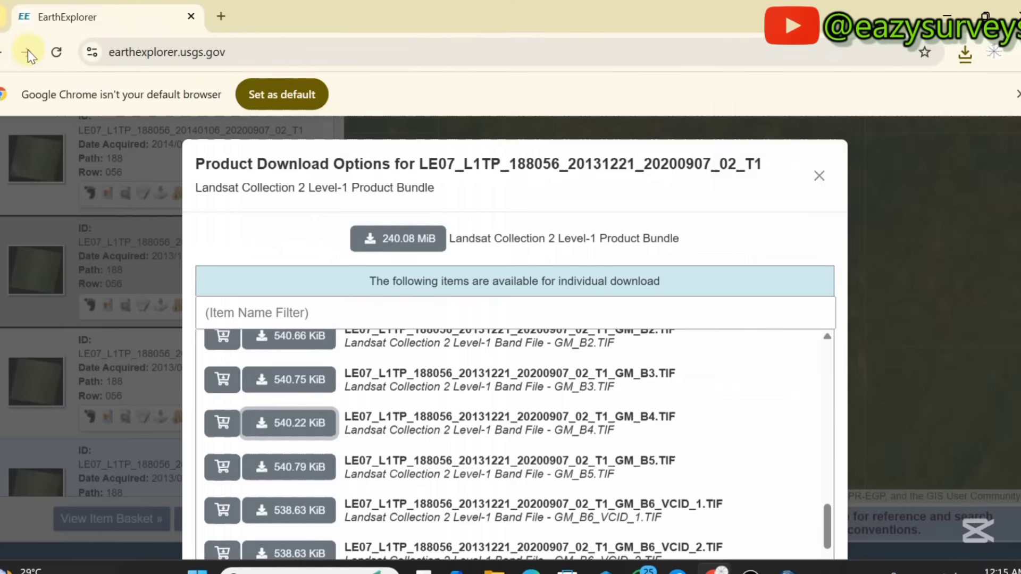
Compare the regular band files with the gap mask (GM) files in the bundle's individual download list
scroll(689, 442, up, 1)
scroll(687, 446, up, 15)
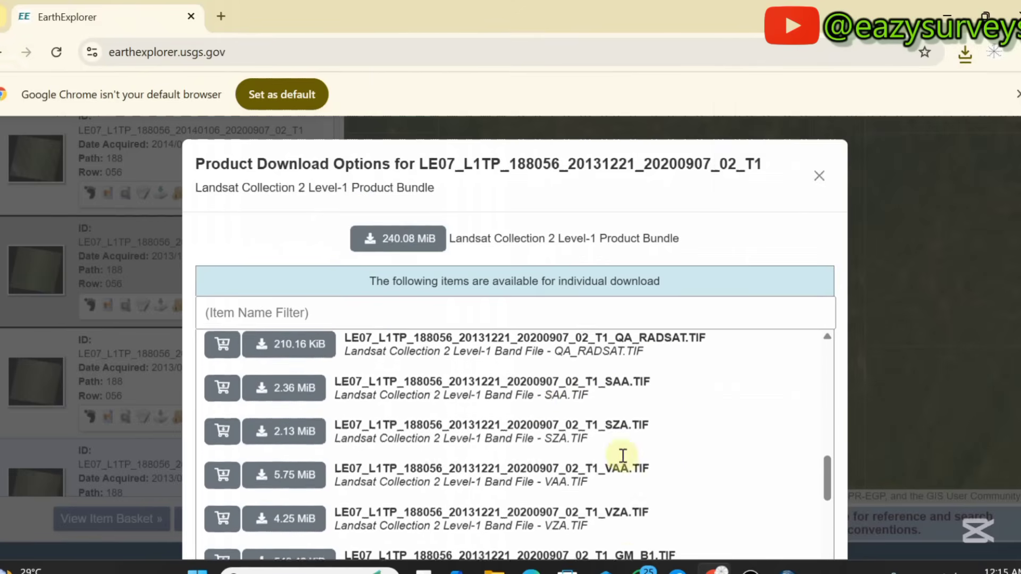
scroll(538, 464, up, 5)
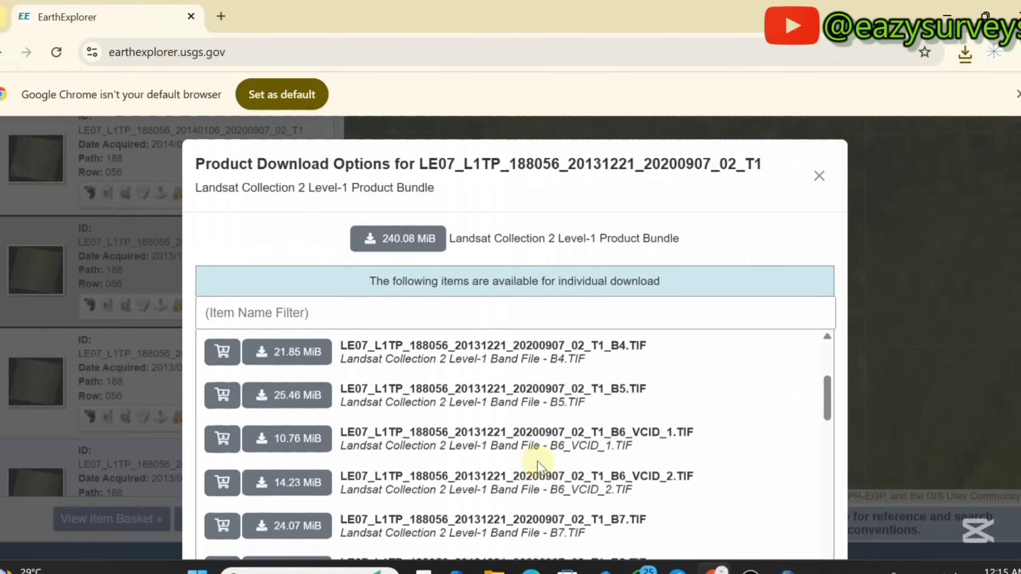
scroll(538, 467, down, 2)
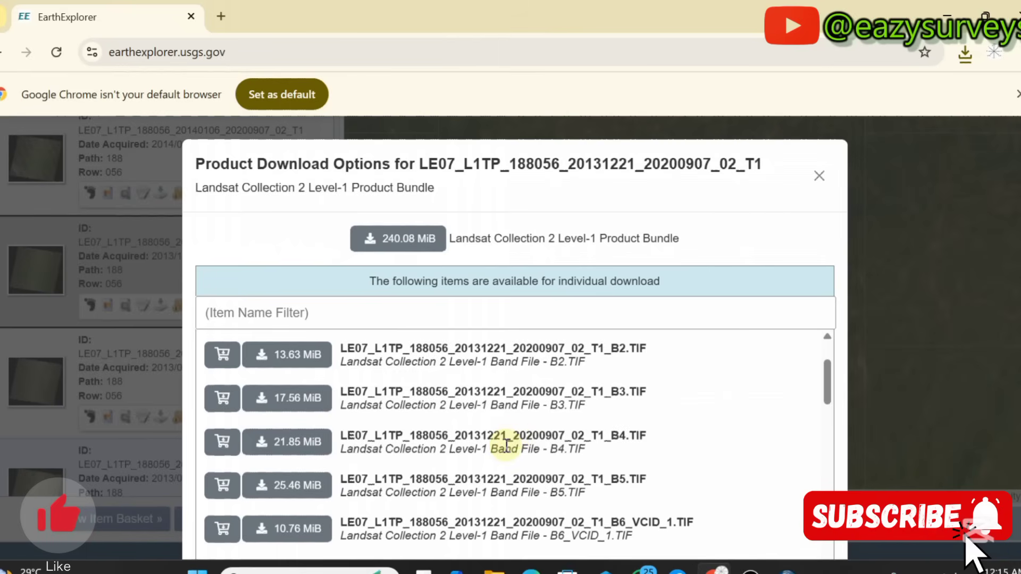
scroll(506, 444, up, 2)
scroll(530, 458, down, 2)
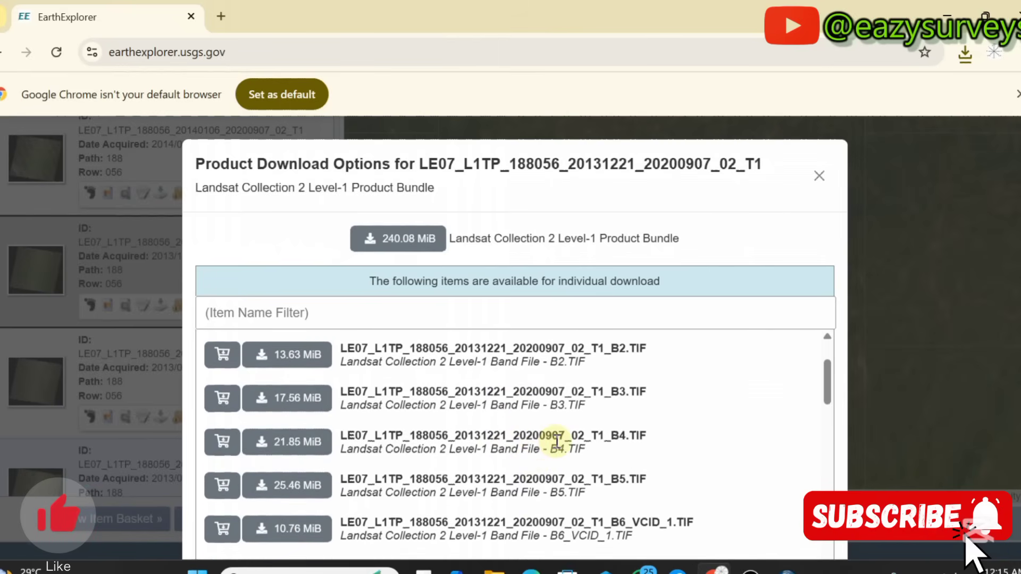
scroll(362, 394, up, 2)
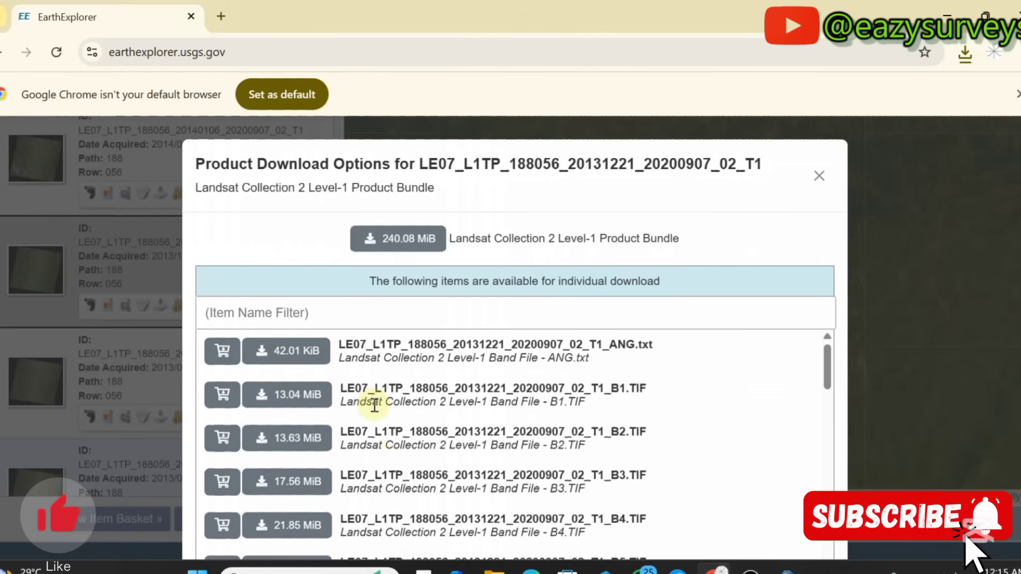
scroll(372, 440, down, 4)
scroll(388, 433, down, 13)
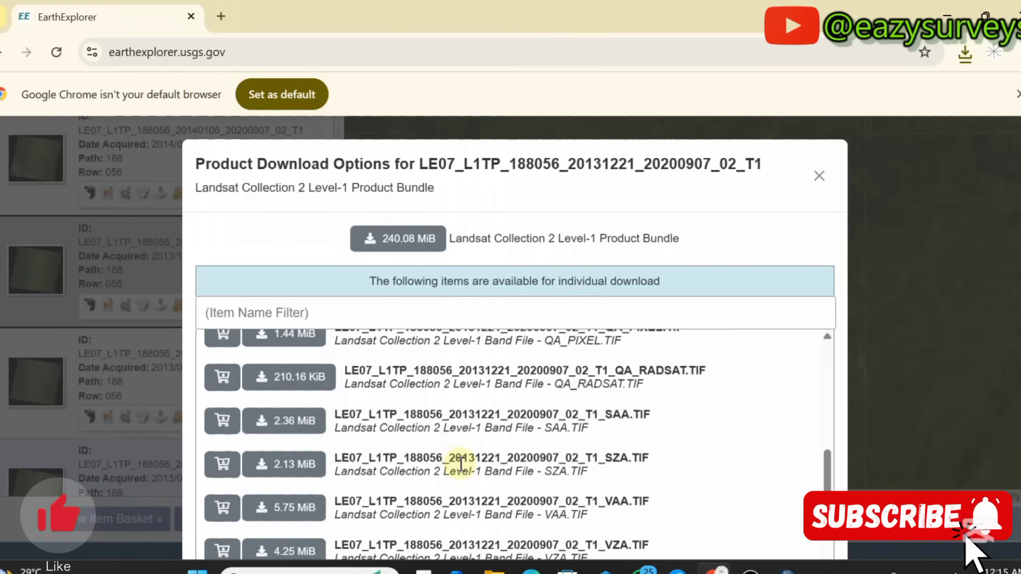
scroll(511, 492, down, 2)
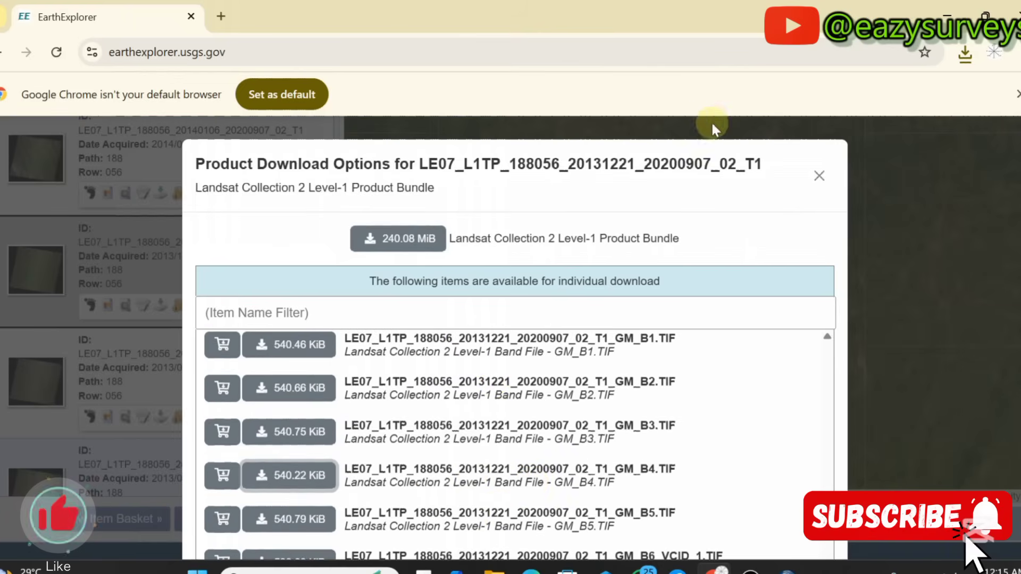
Switch to ArcMap and add the raster LE07_L2SP_188056_20131221_20200907_02_T1_SR_B4.TIF from the folder above GAP MASK
click(947, 16)
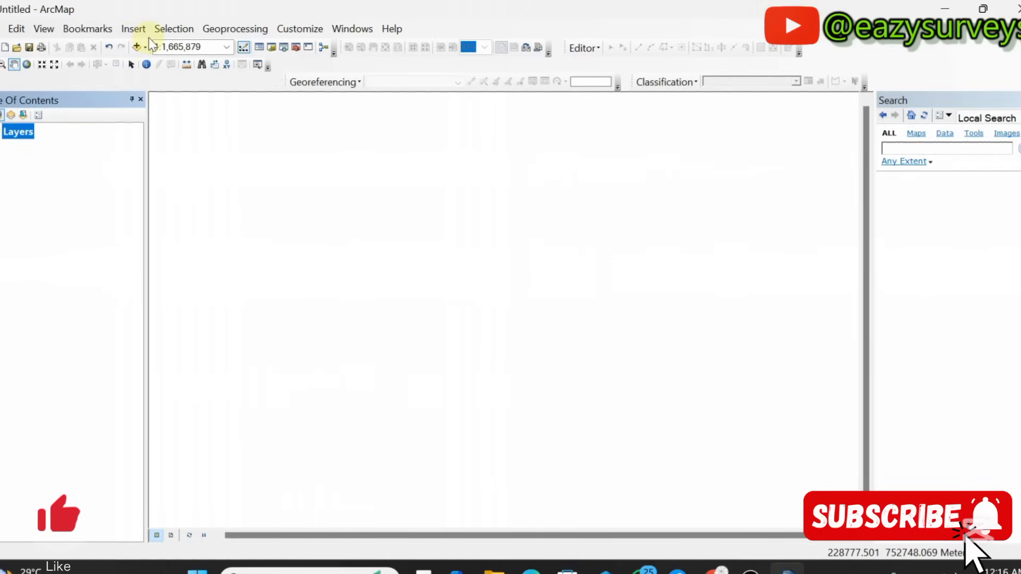
click(136, 47)
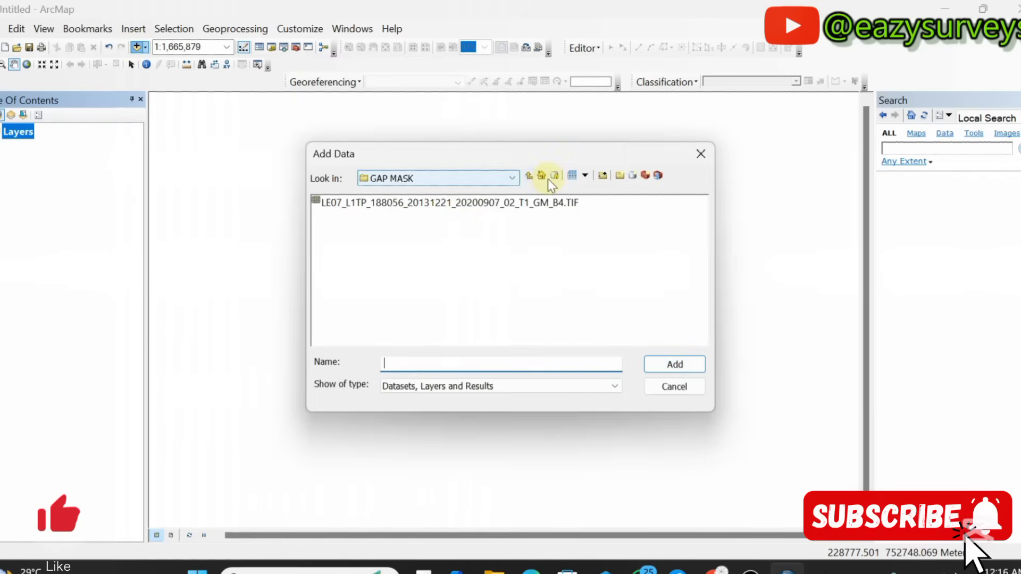
click(530, 175)
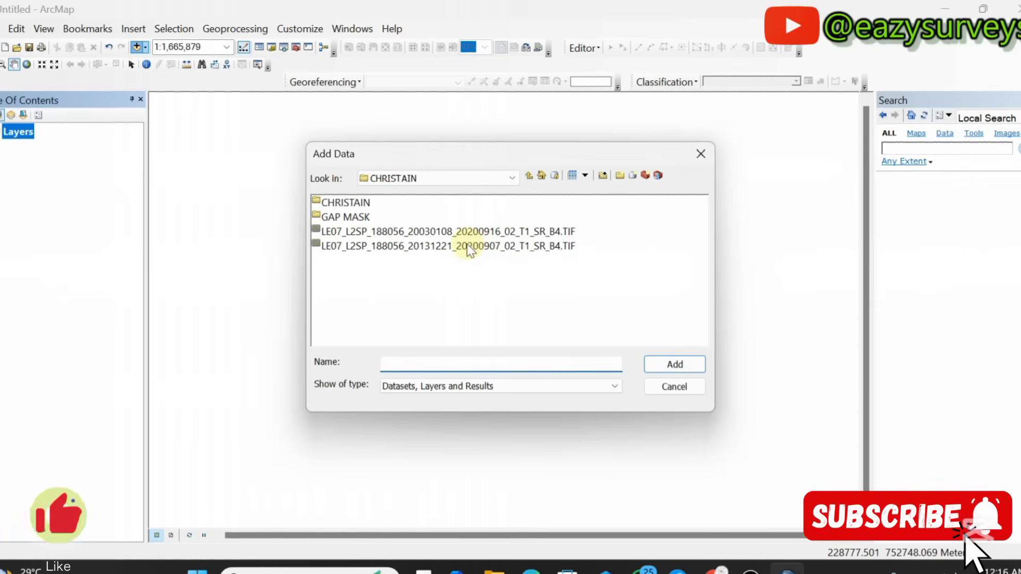
click(517, 244)
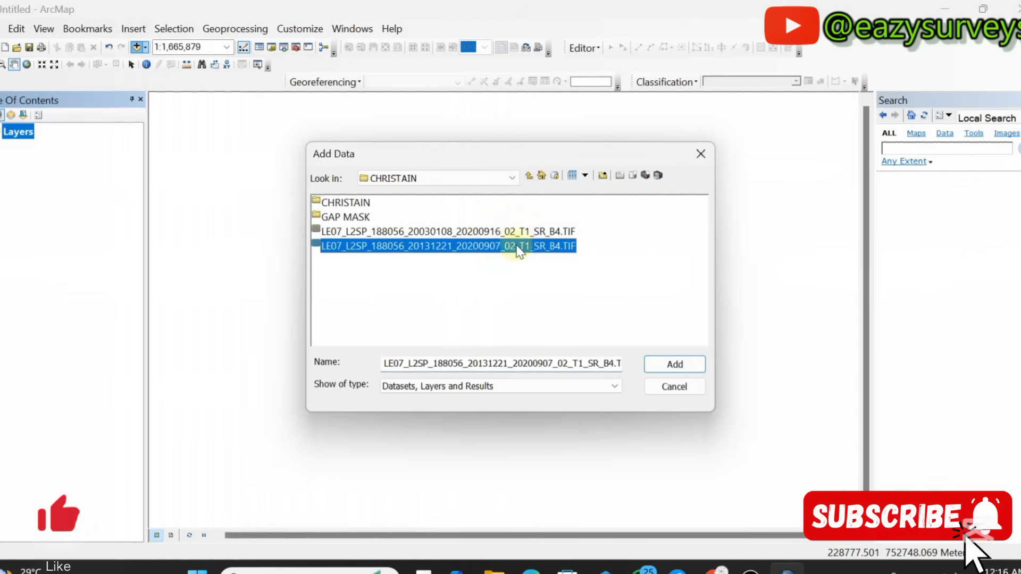
click(425, 250)
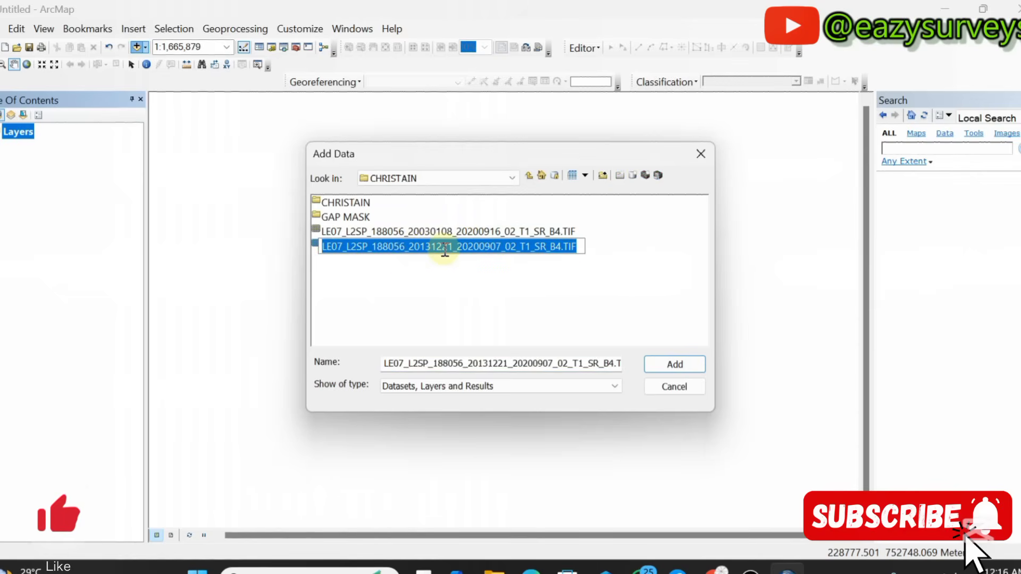
click(484, 263)
click(481, 246)
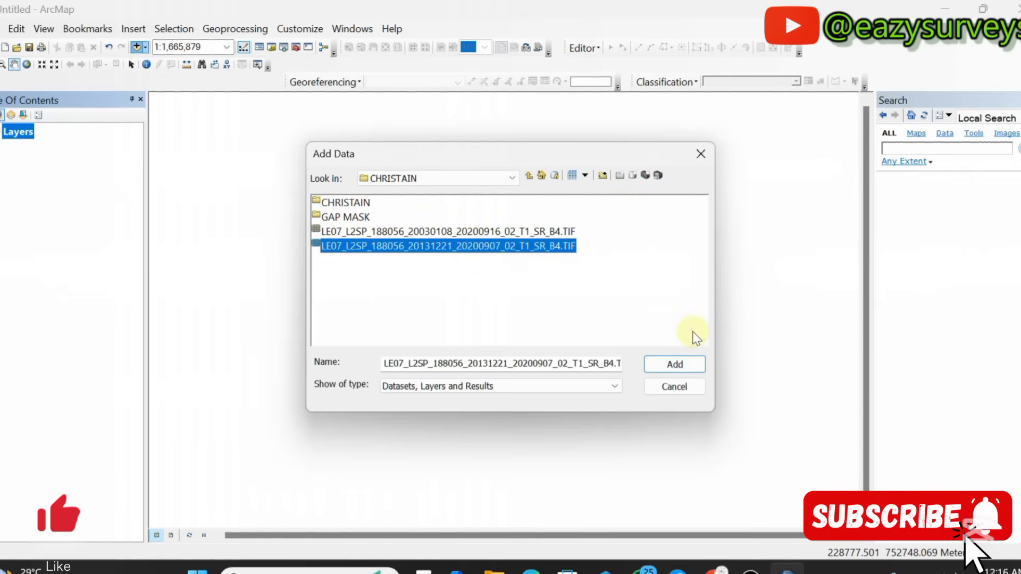
click(677, 364)
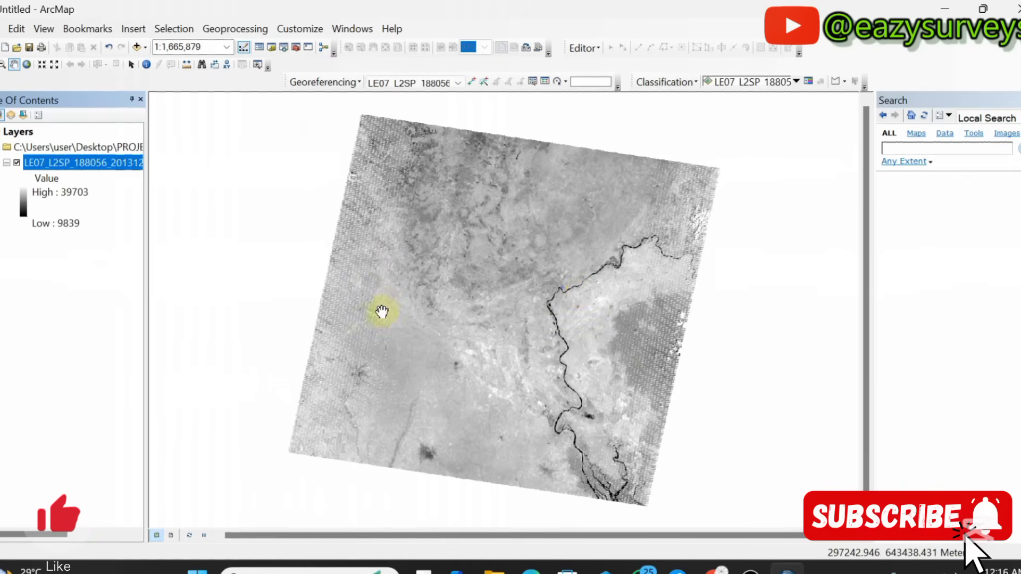
Add the gap mask raster LE07_L1TP_188056_20131221_20200907_02_T1_GM_B4.TIF from the GAP MASK folder to the map
scroll(382, 312, down, 5)
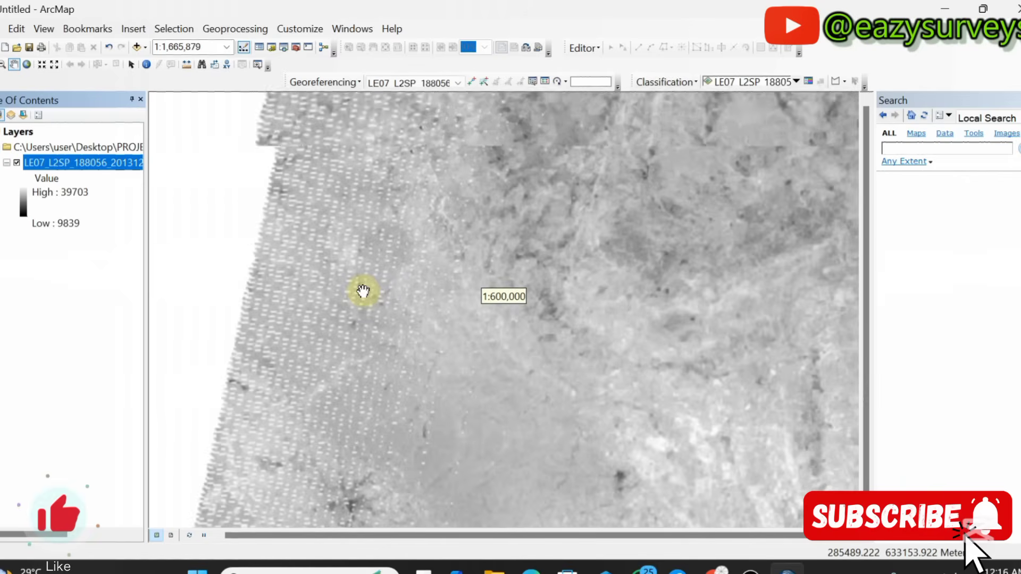
scroll(363, 291, down, 4)
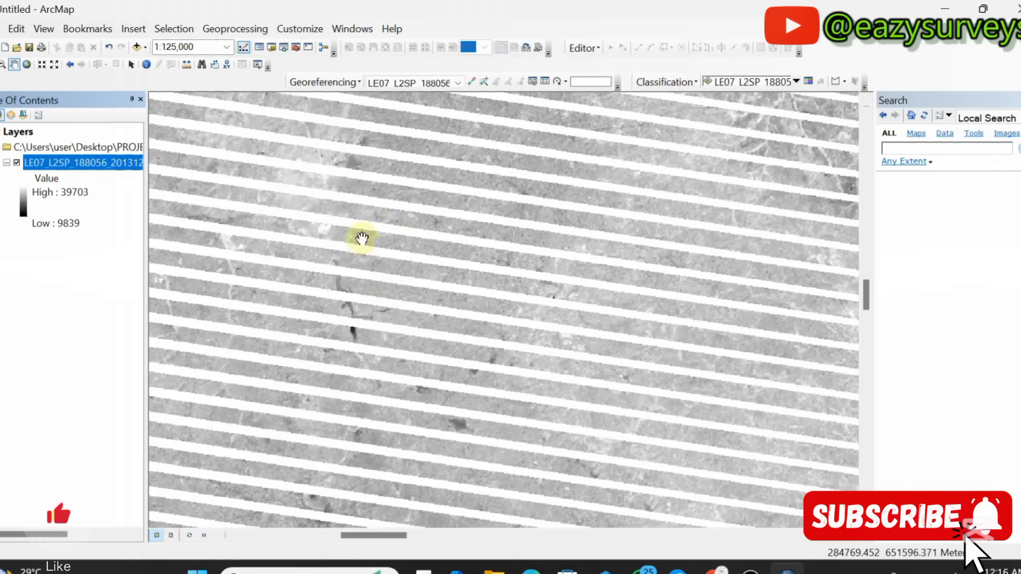
scroll(527, 298, up, 3)
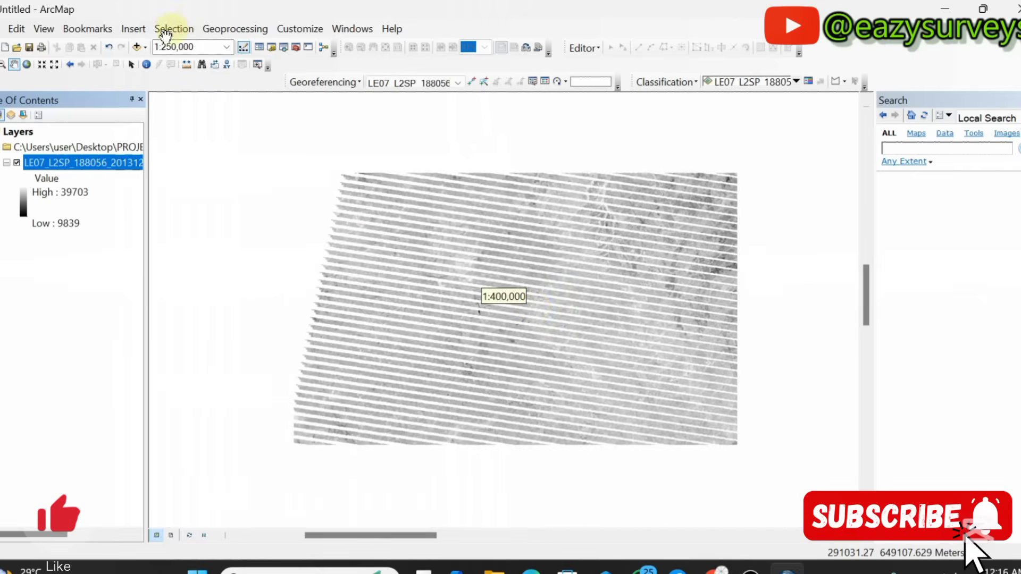
click(136, 47)
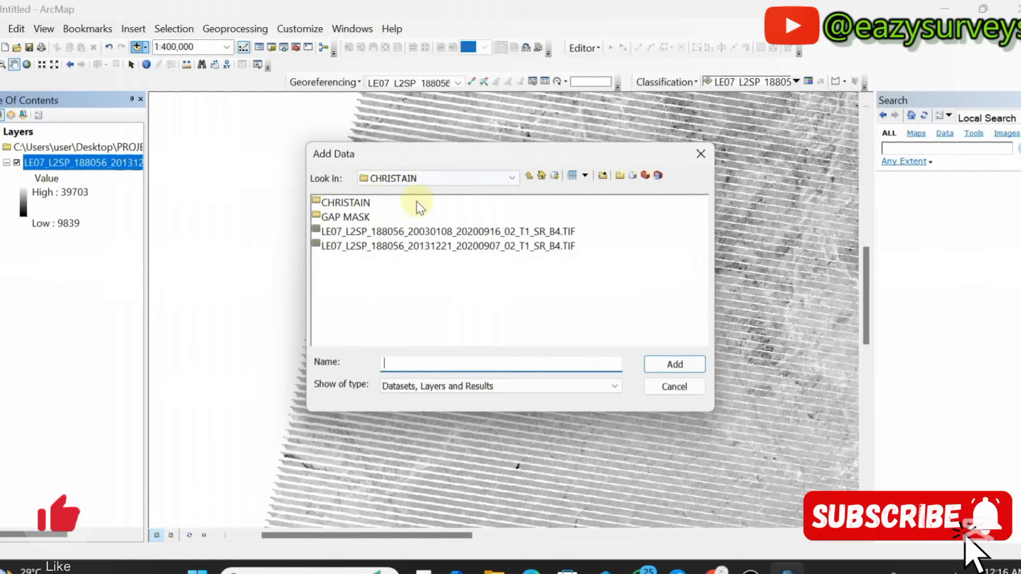
double_click(352, 217)
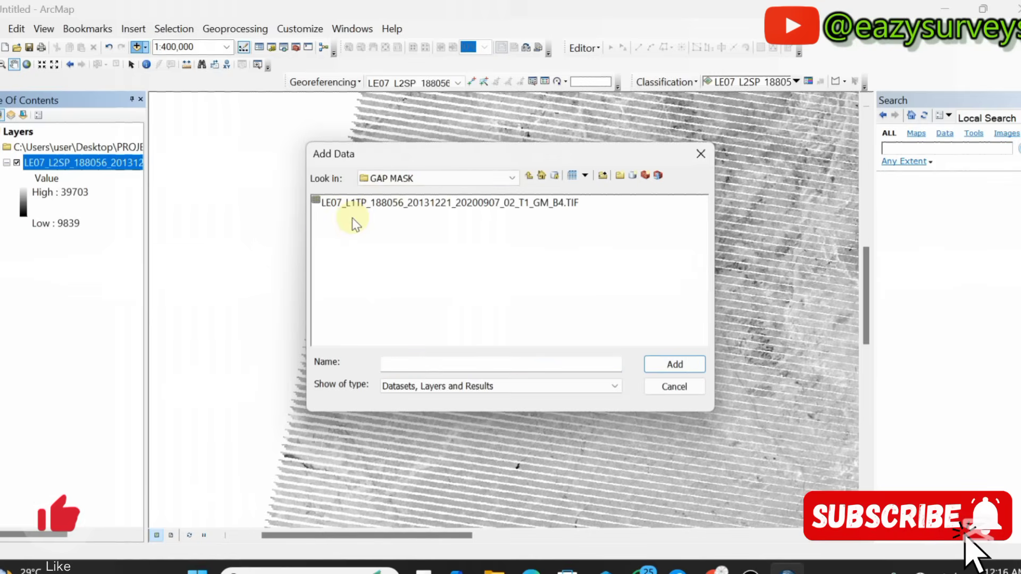
click(361, 204)
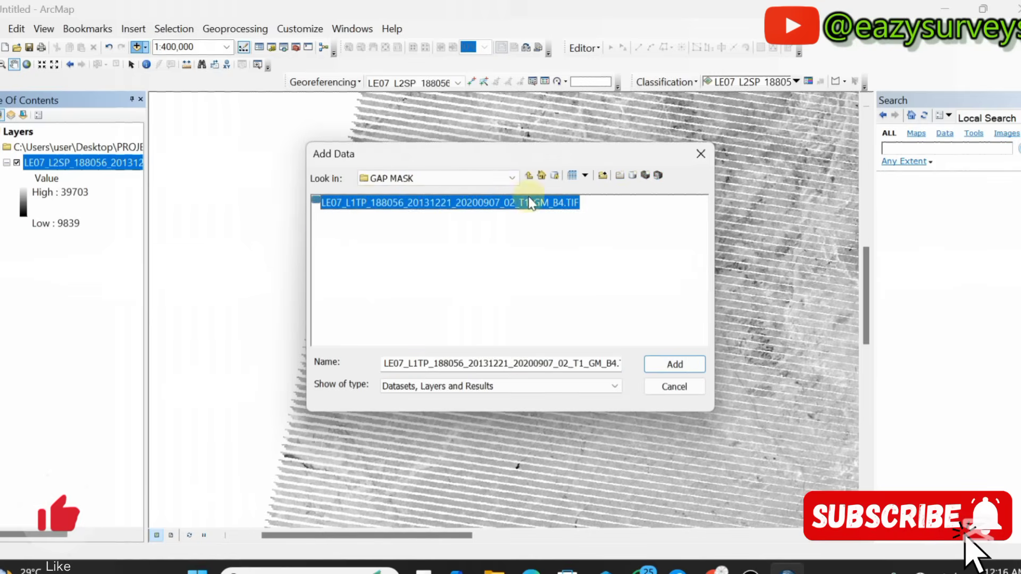
click(662, 364)
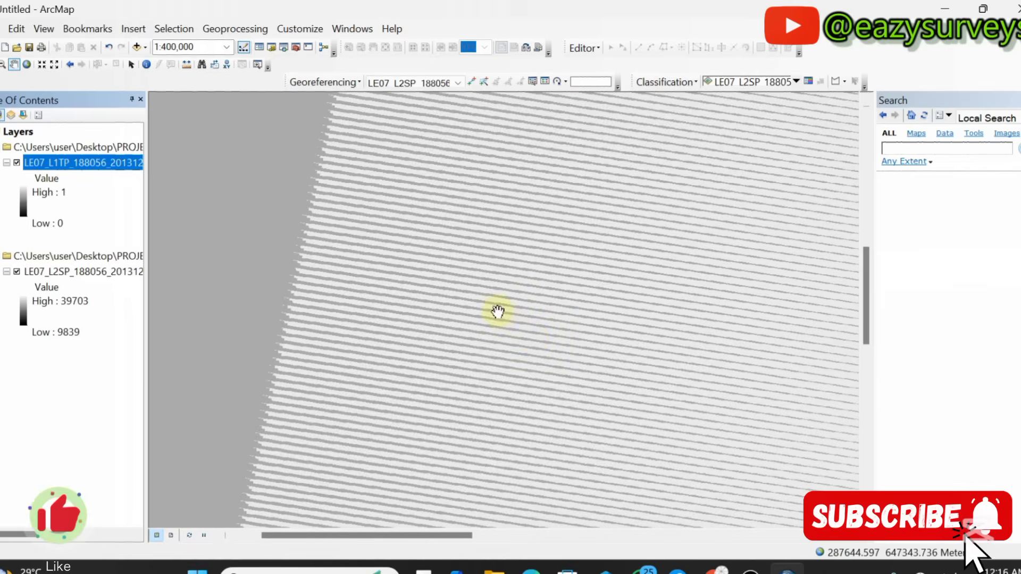
scroll(377, 262, up, 3)
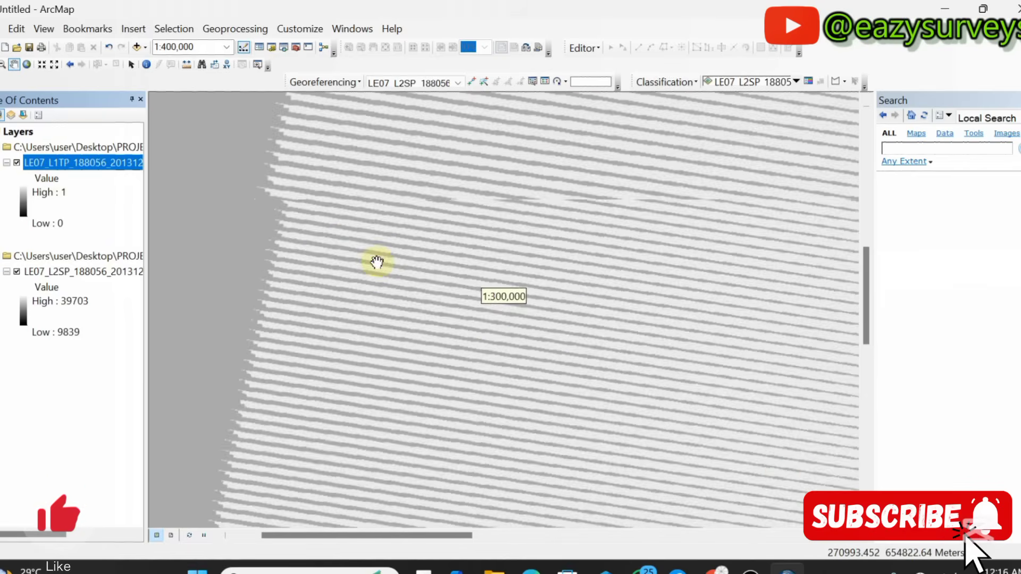
Examine the gap mask raster's stripe pattern across the scene, from close-up to nearly the full extent
scroll(547, 319, up, 2)
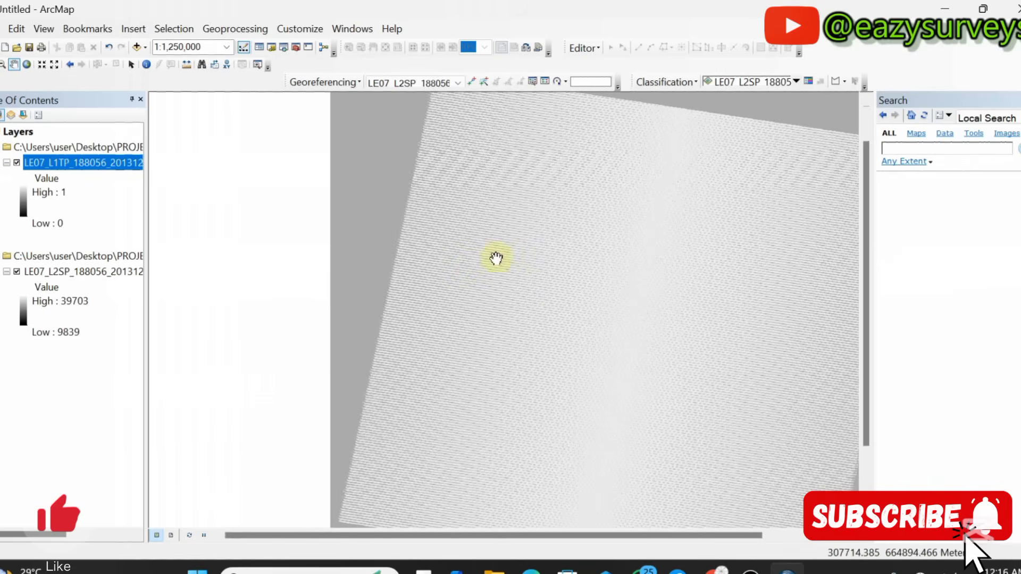
scroll(393, 313, down, 4)
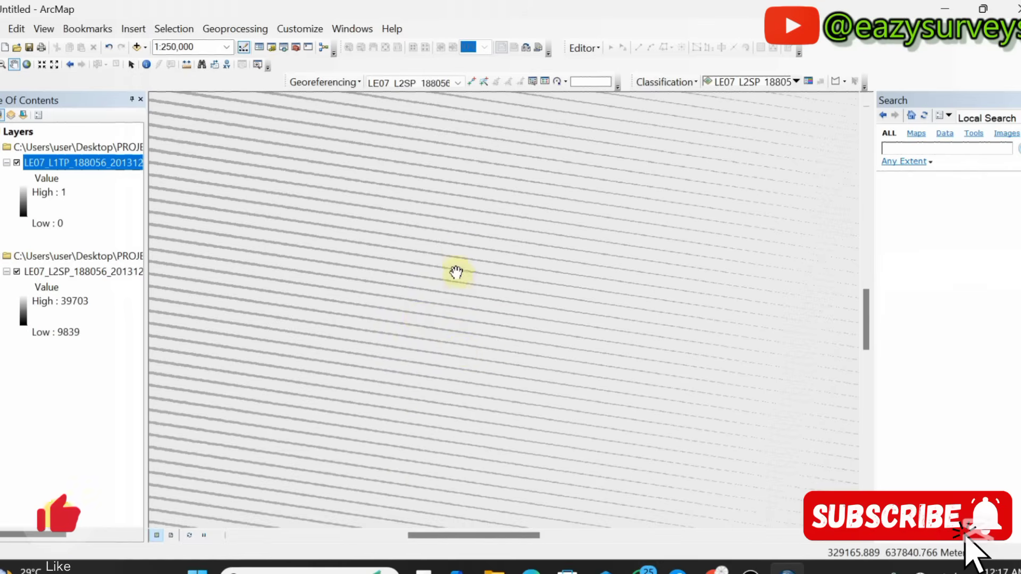
scroll(468, 311, up, 1)
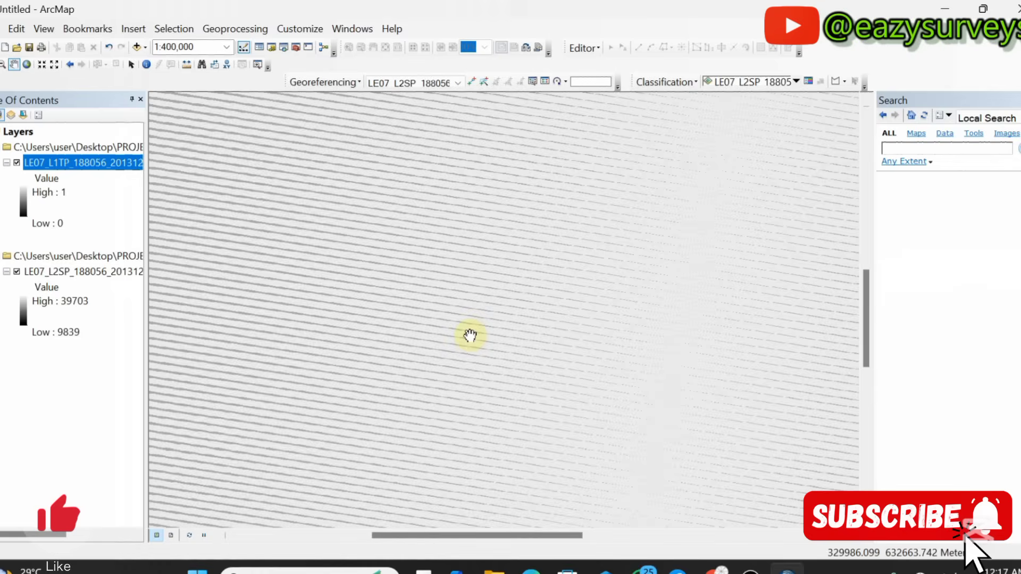
scroll(477, 341, up, 1)
scroll(494, 345, up, 1)
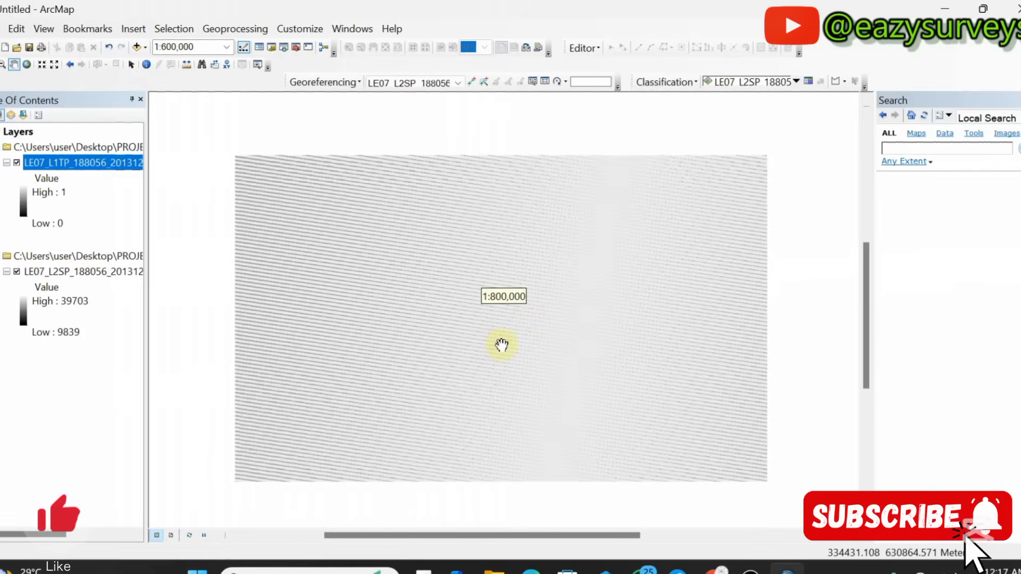
scroll(474, 357, up, 1)
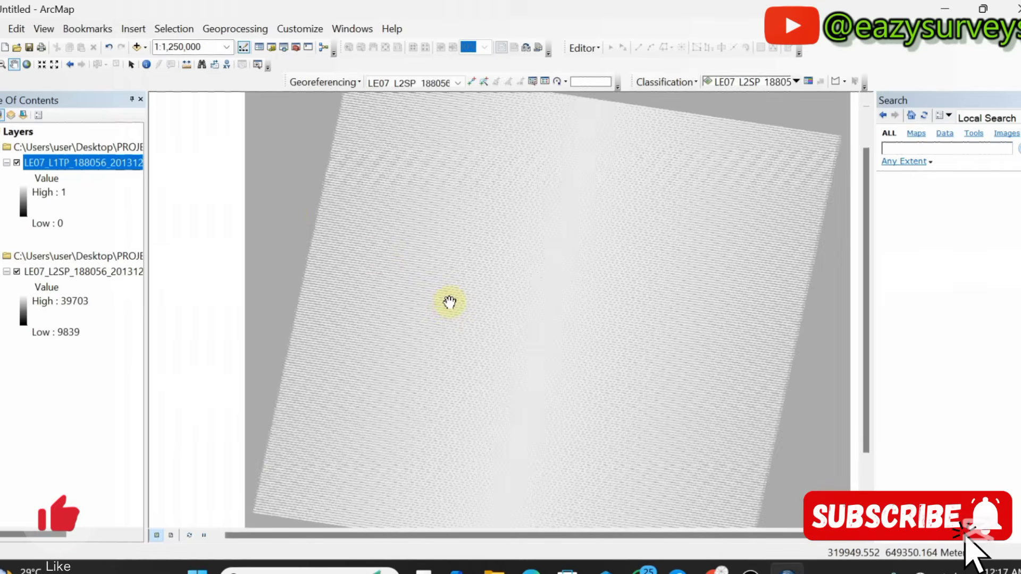
Close ArcMap without saving the untitled map and launch ArcGIS Pro
click(1013, 8)
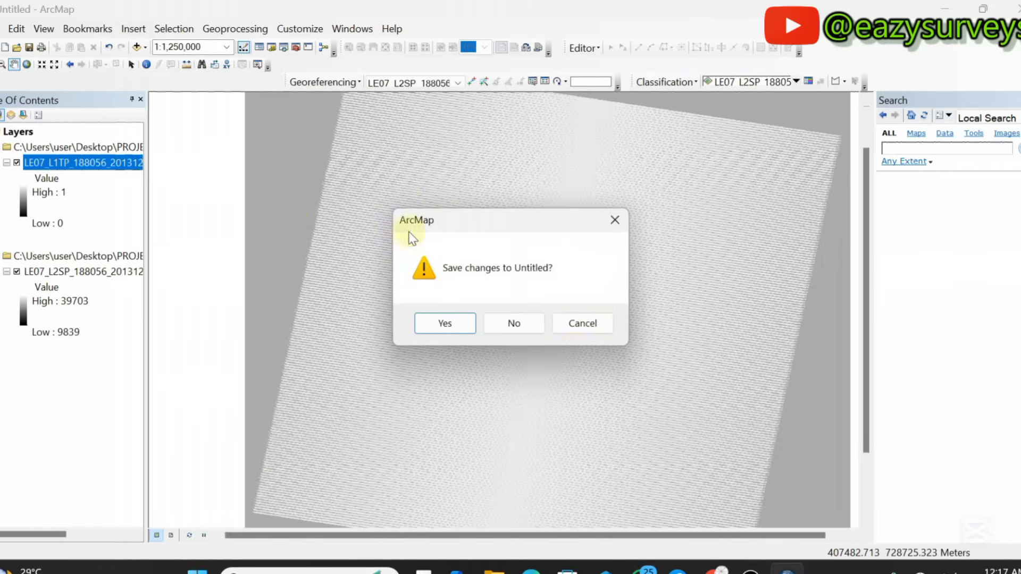
click(525, 328)
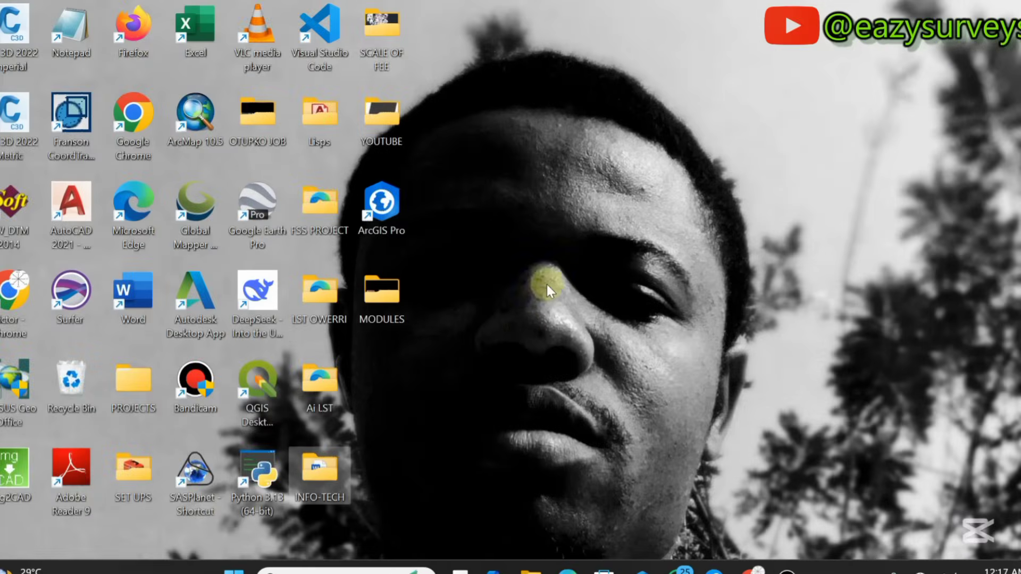
double_click(391, 198)
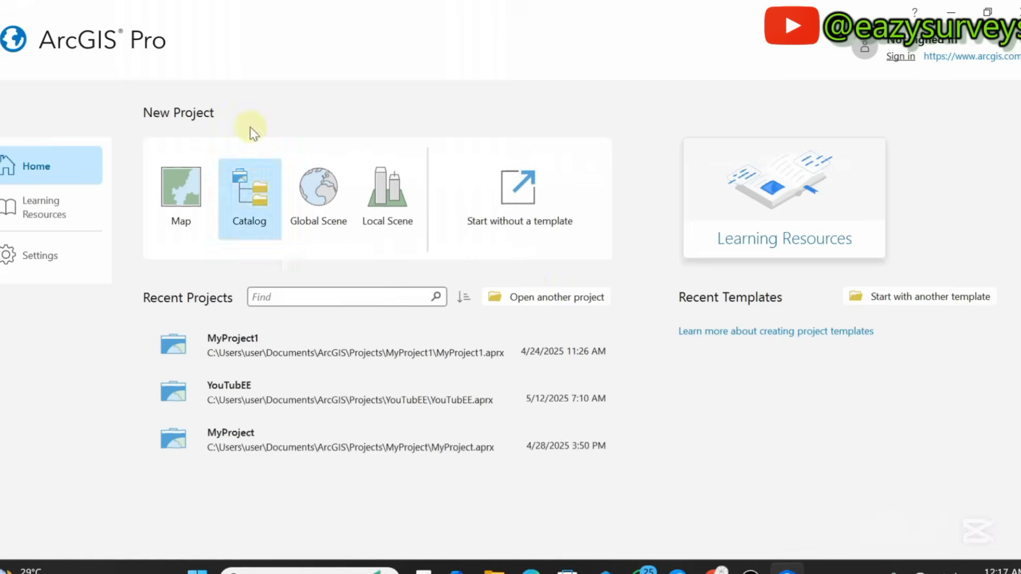
Open the recent project MyProject1 and close its Geoprocessing pane
click(181, 180)
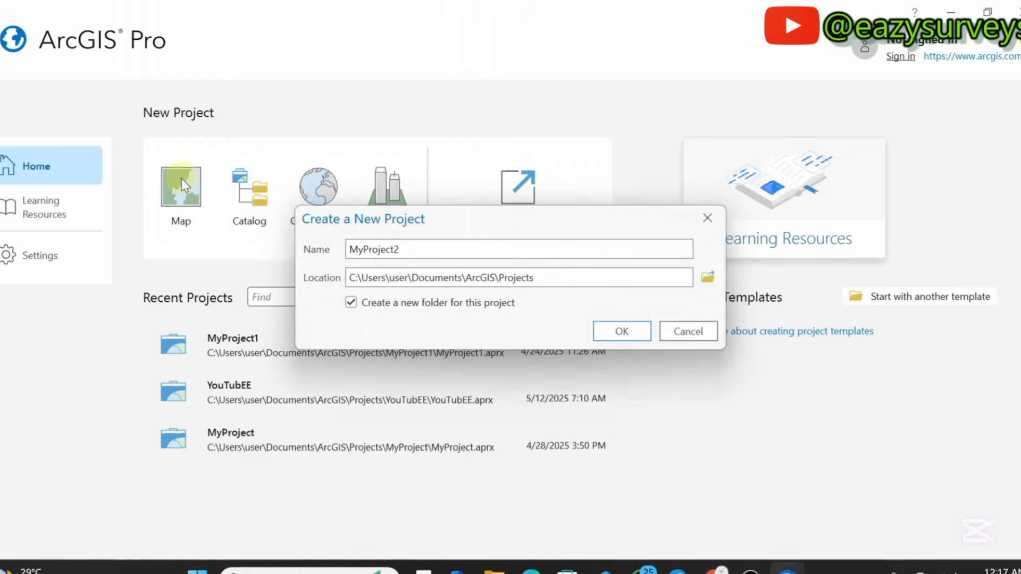
click(704, 226)
click(256, 337)
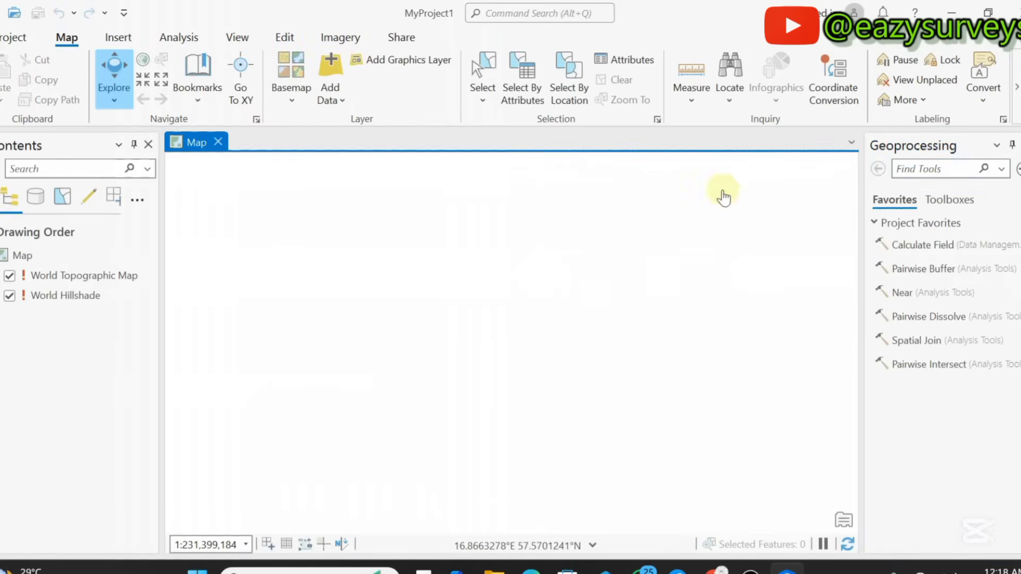
click(1013, 143)
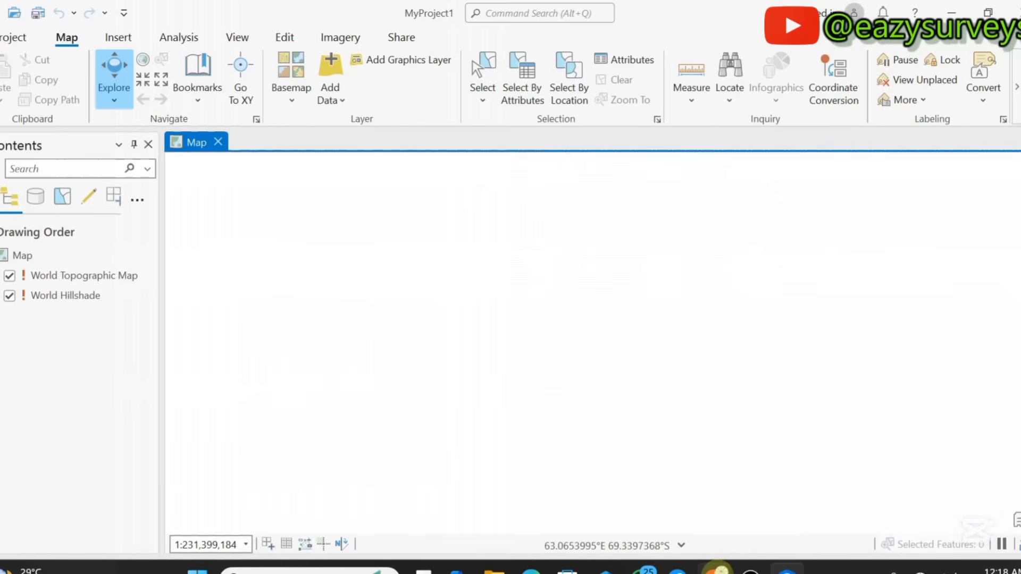
Switch to EarthExplorer in Chrome, close the download dialogs, and check the acquisition date of scene LE07_L1TP_188056_20131221_20200907_02_T1
click(717, 571)
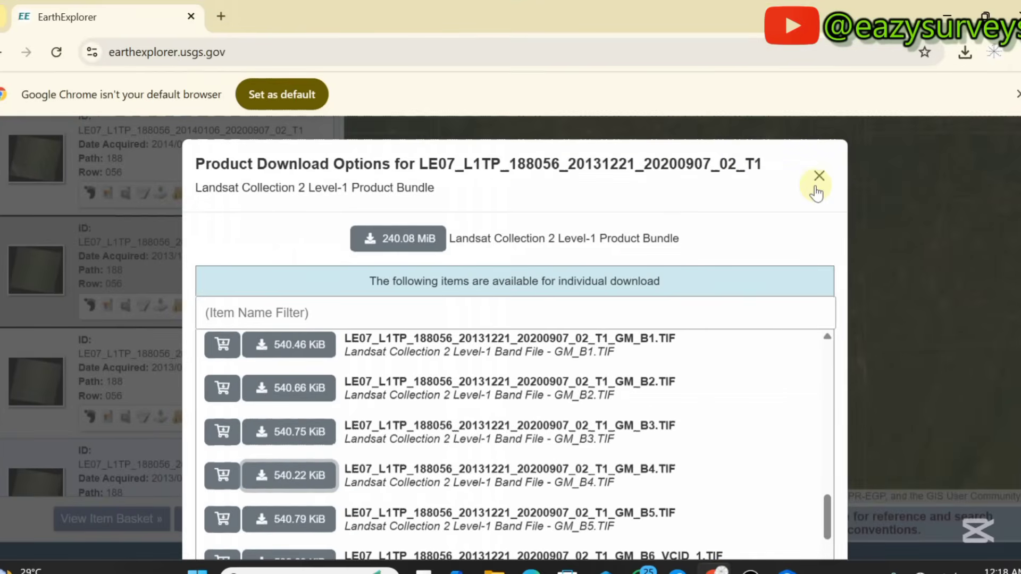
click(818, 177)
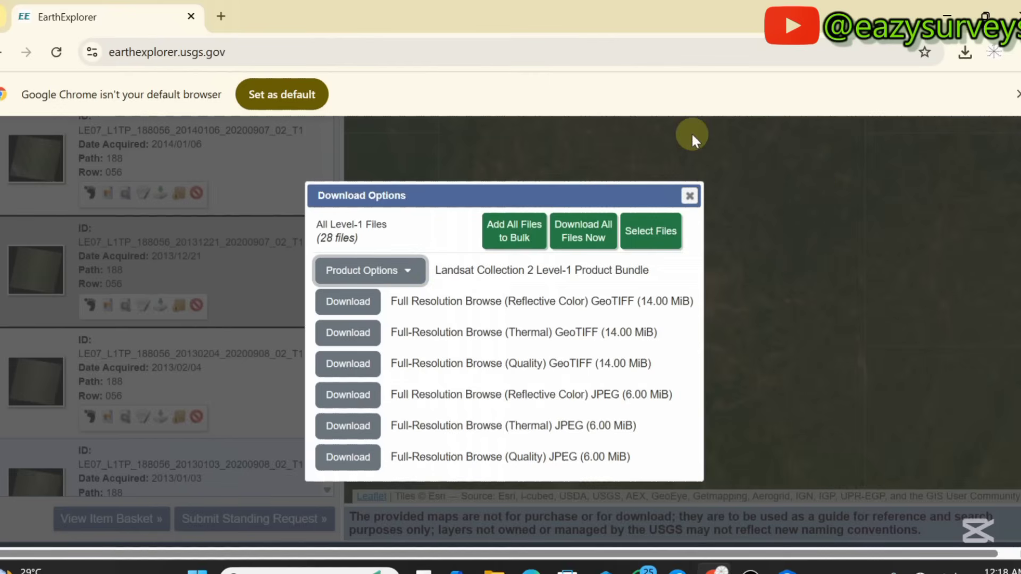
click(690, 195)
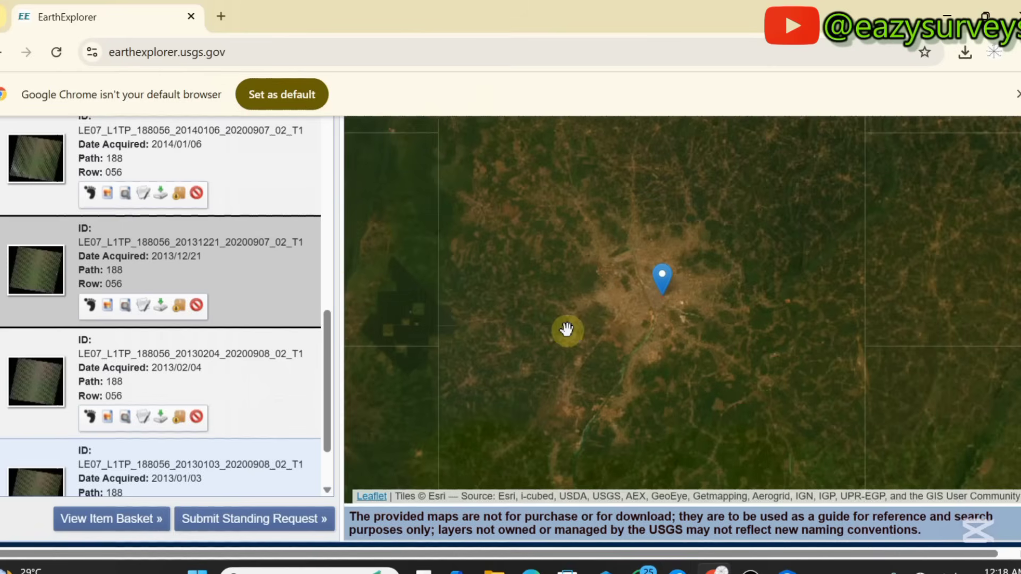
scroll(642, 335, down, 1)
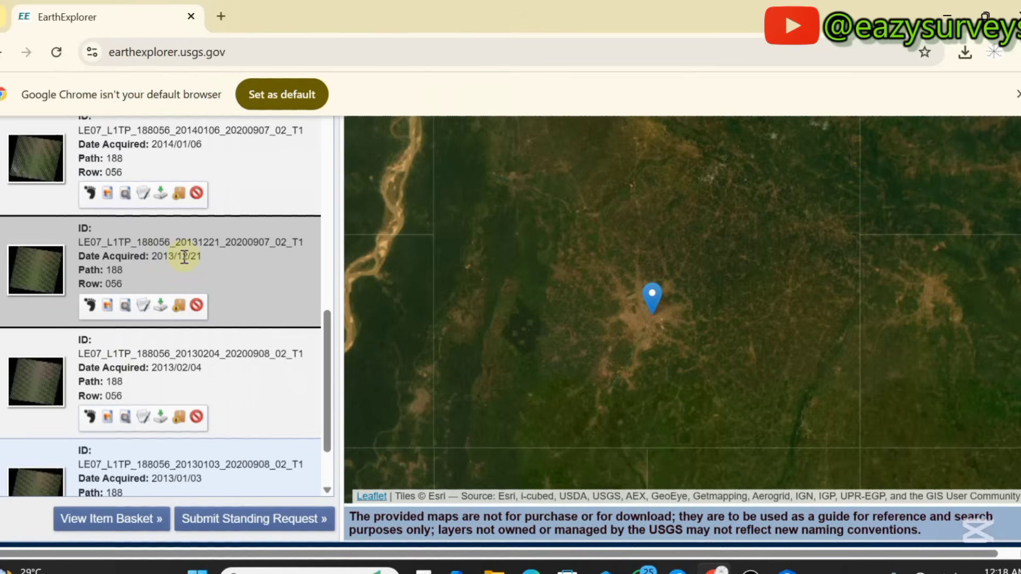
drag(203, 256, 148, 259)
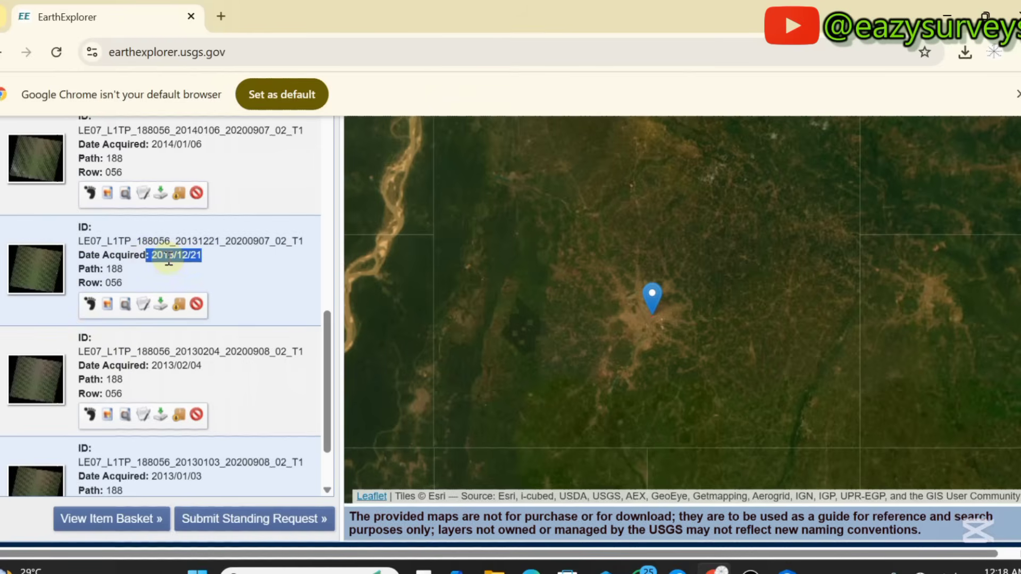
click(169, 261)
Advance the Landsat 7 search results from page 3 to page 5 and look through the pre-gap scenes acquired in 2003 or earlier
scroll(206, 258, up, 3)
scroll(205, 259, down, 7)
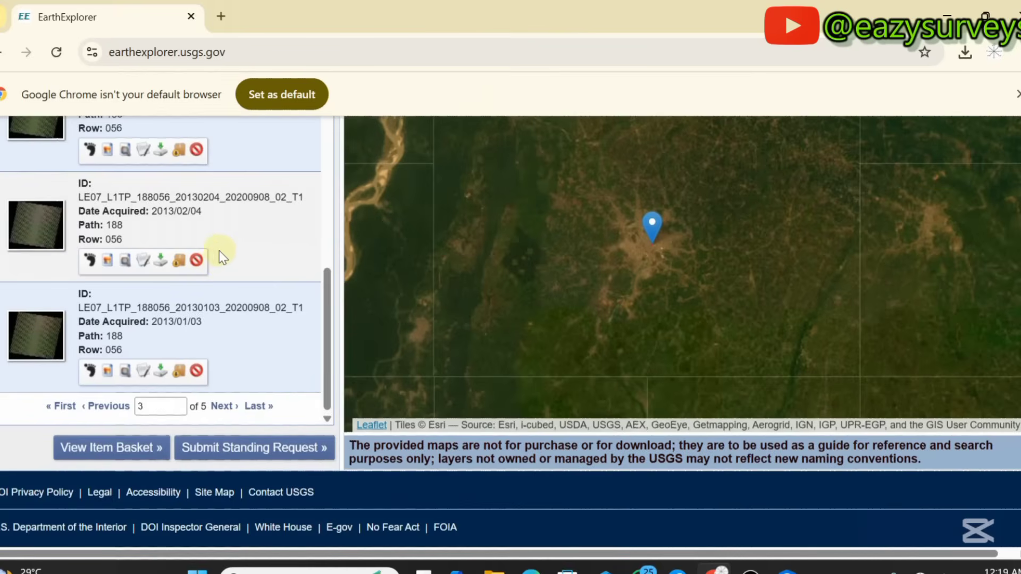
click(223, 406)
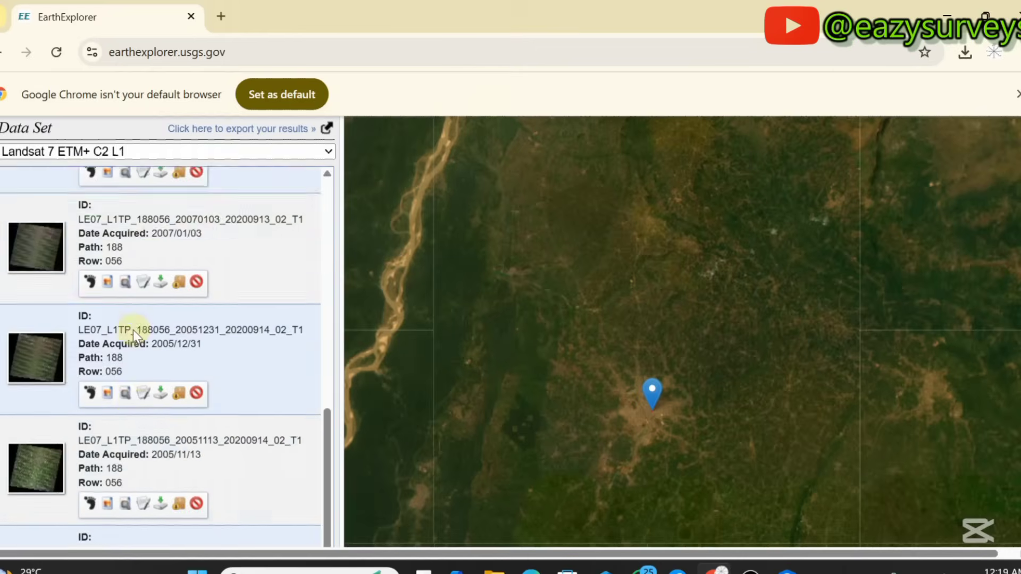
scroll(133, 340, down, 6)
click(226, 407)
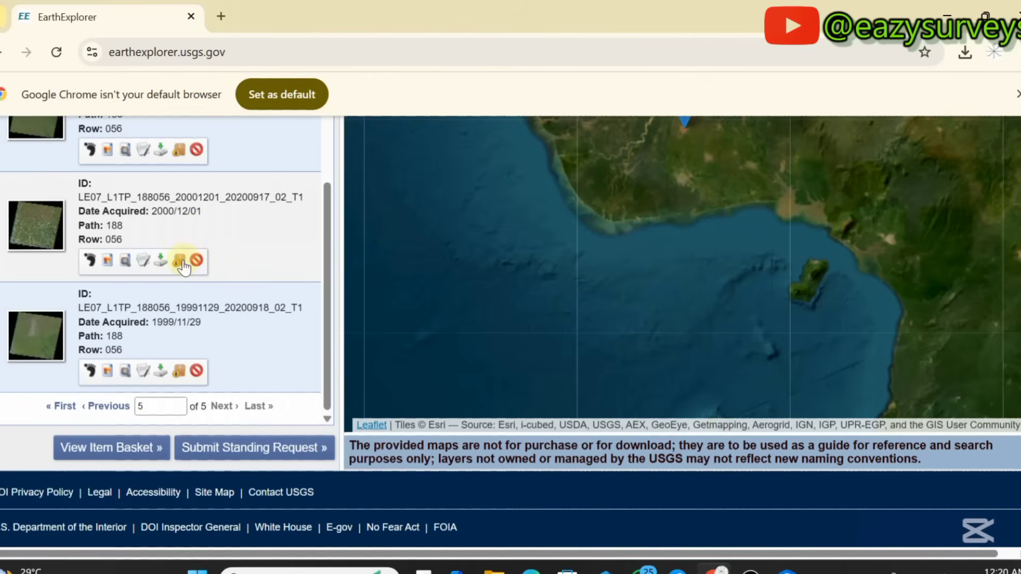
scroll(181, 266, up, 2)
scroll(181, 266, up, 10)
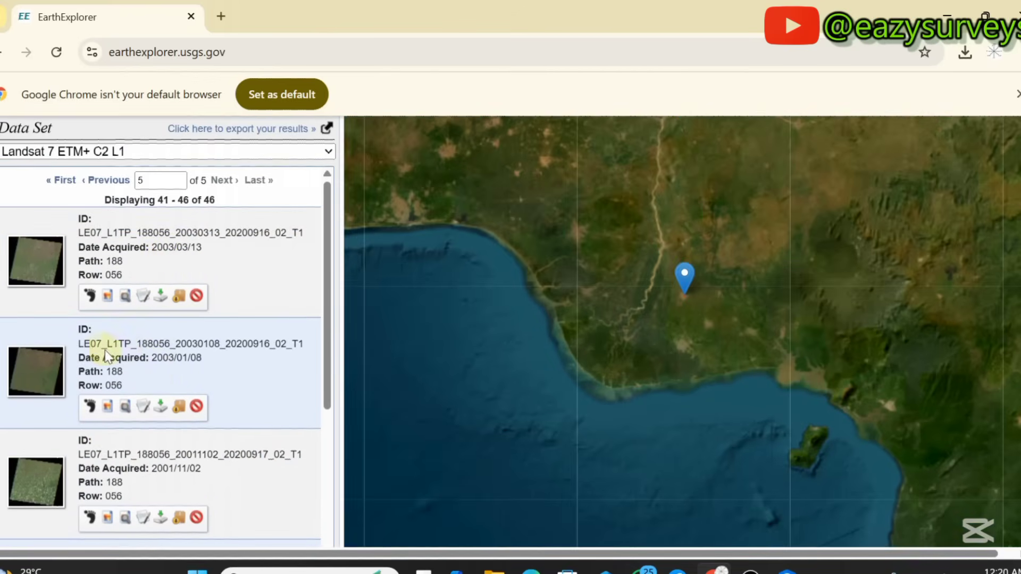
scroll(104, 351, down, 3)
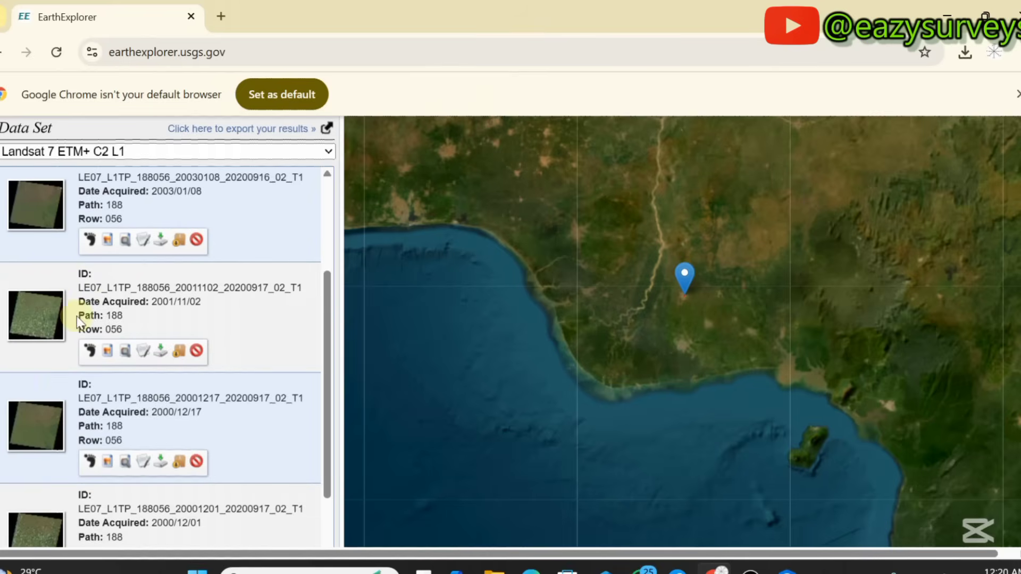
scroll(63, 316, up, 2)
Inspect the preview image and metadata of scene LE07_L1TP_188056_20030108_20200916_02_T1, including its product identifier and scan line corrector status, and close the preview
click(11, 280)
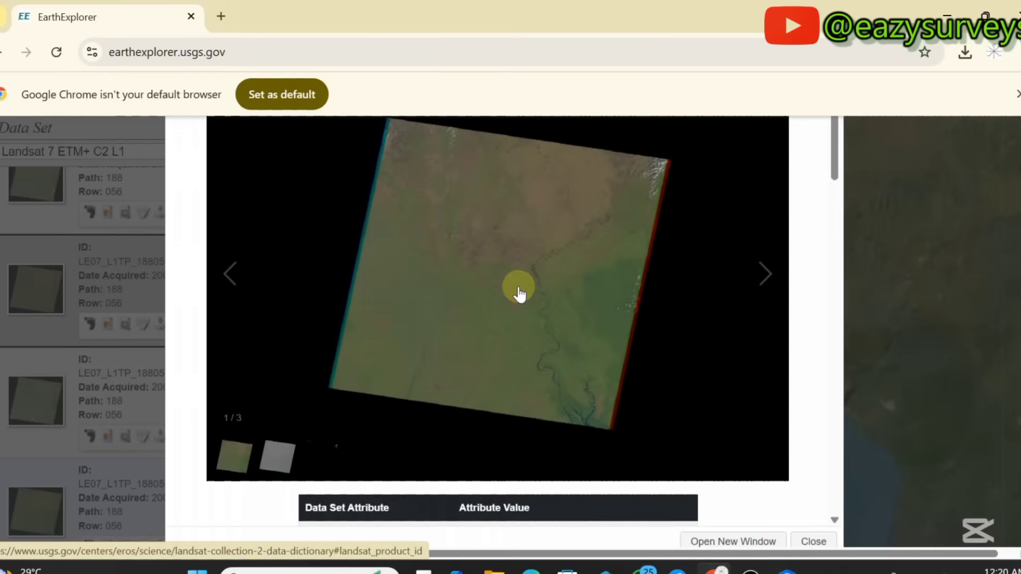
scroll(516, 303, down, 2)
scroll(510, 311, up, 2)
scroll(510, 316, down, 3)
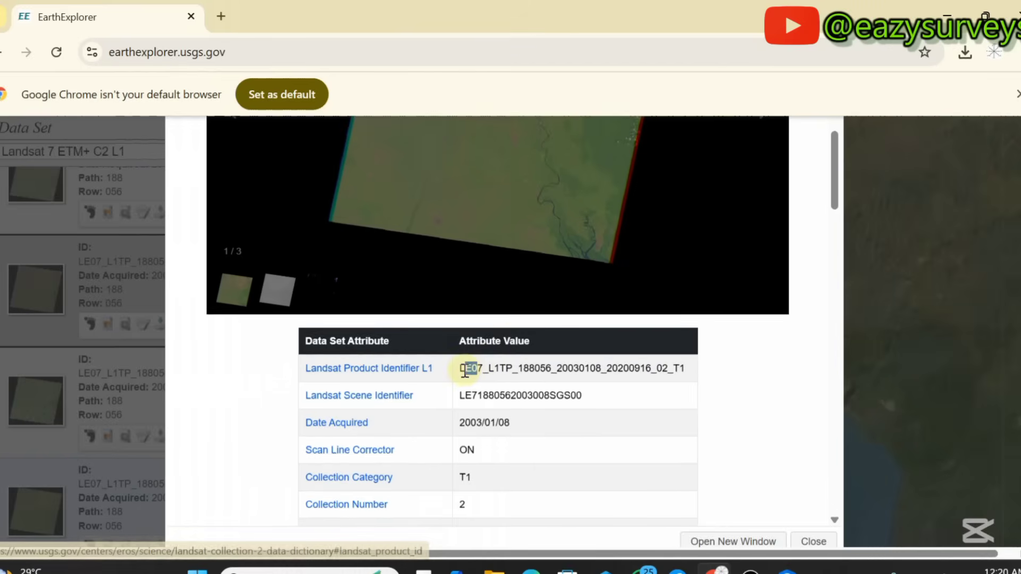
drag(460, 368, 563, 369)
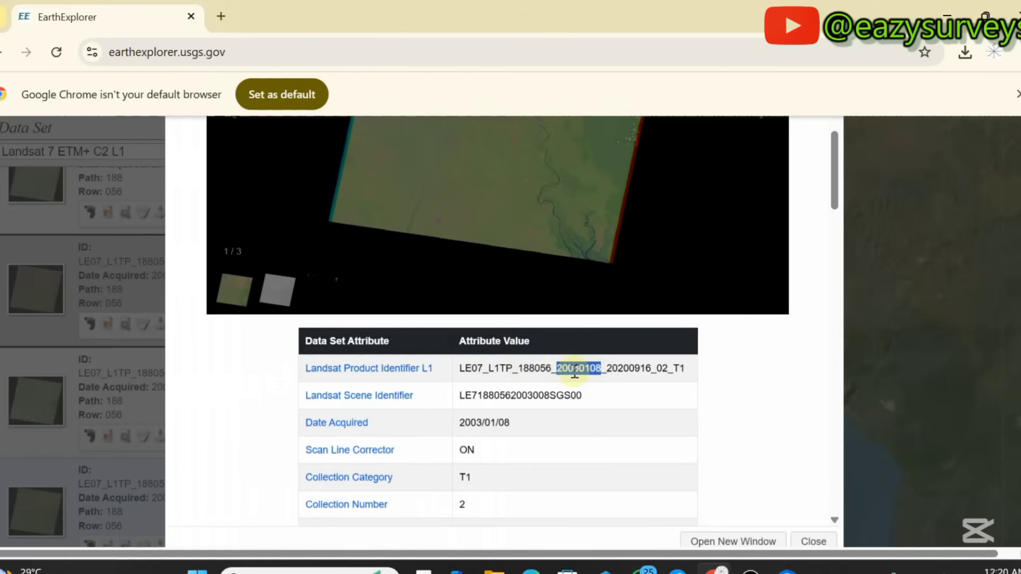
click(601, 371)
scroll(611, 326, up, 3)
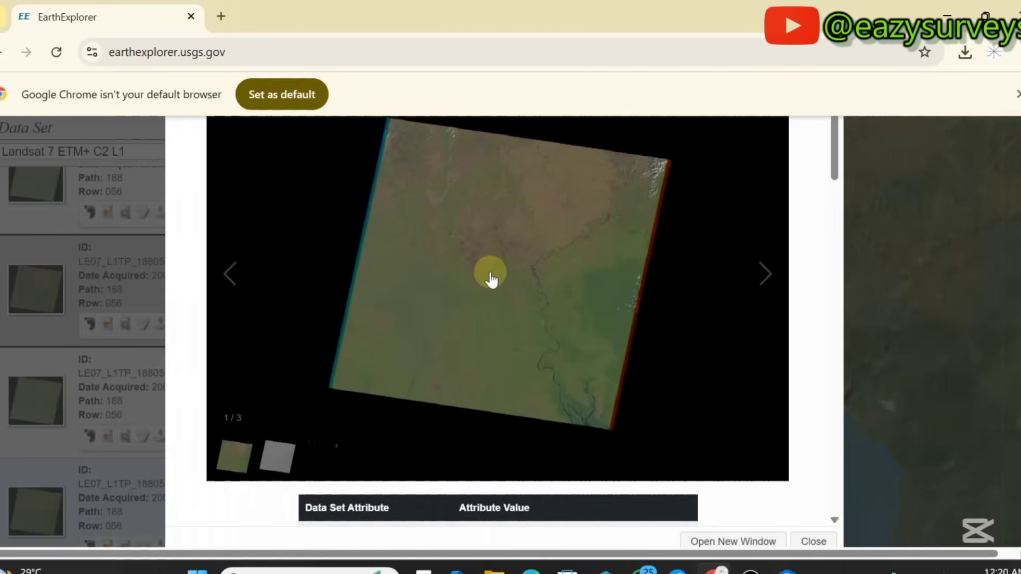
scroll(495, 273, down, 7)
scroll(497, 267, up, 4)
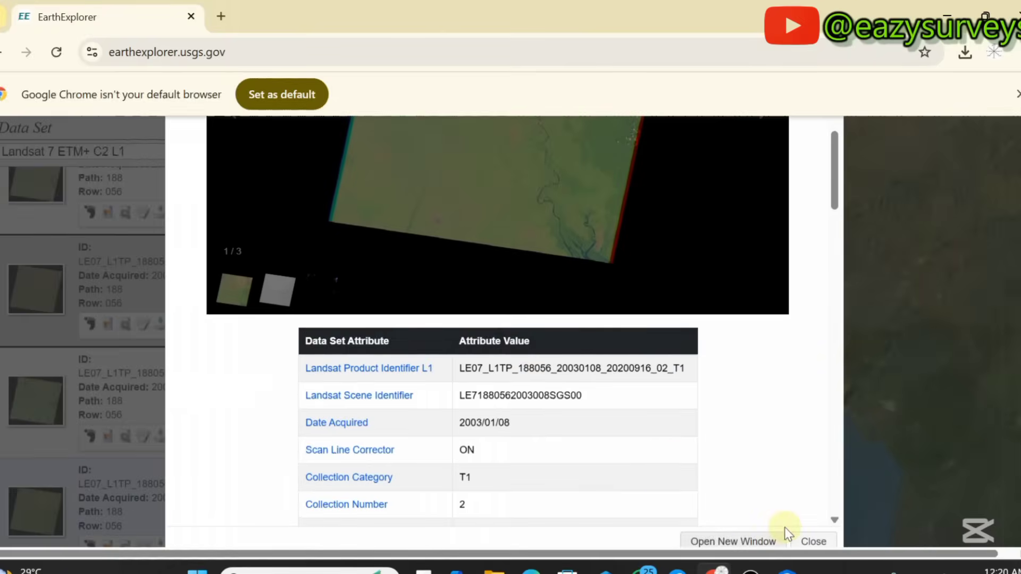
click(812, 541)
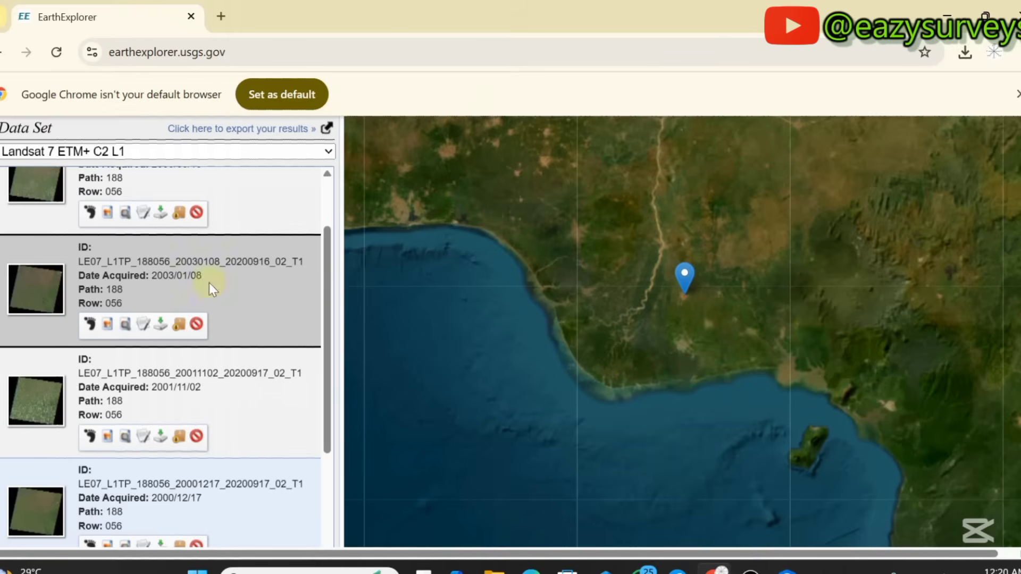
Locate LE07_L1TP_188056_20030108_20200916_02_T1_B4.TIF in the 2003/01/08 scene's individual download list and close the list
click(161, 326)
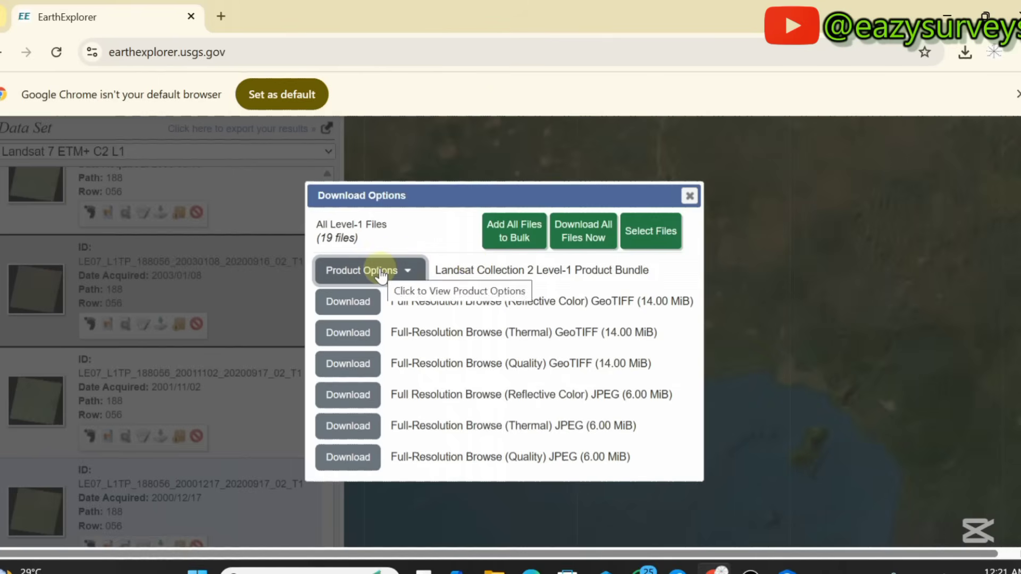
click(381, 271)
scroll(425, 385, down, 3)
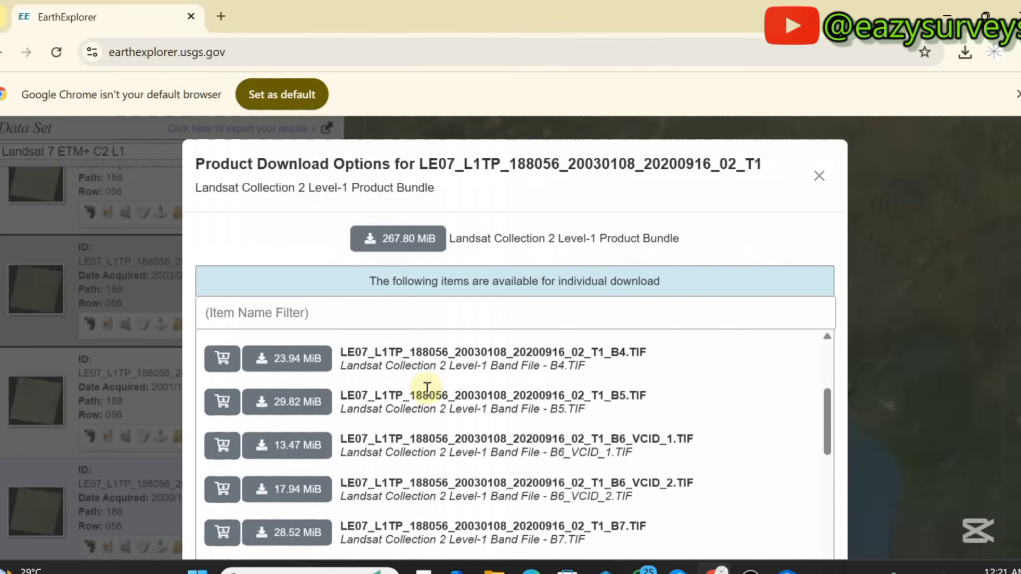
scroll(427, 388, down, 2)
scroll(427, 391, up, 2)
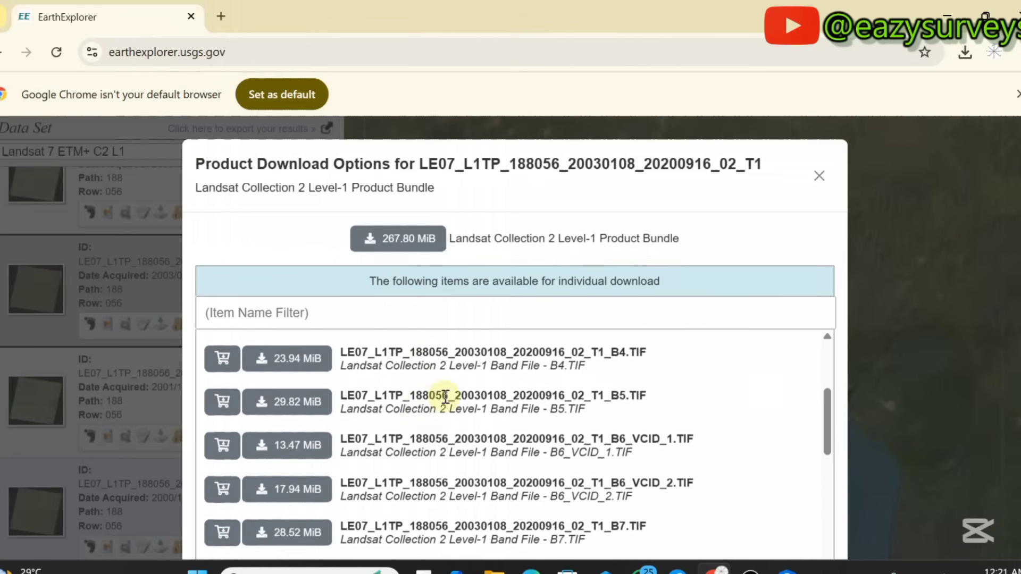
scroll(326, 393, up, 2)
scroll(357, 392, down, 2)
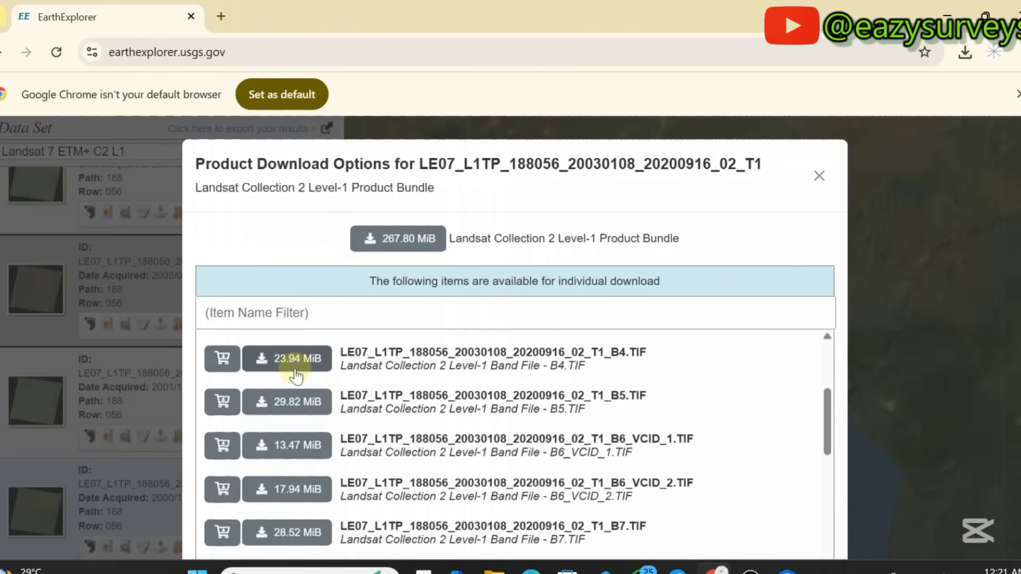
scroll(294, 375, up, 2)
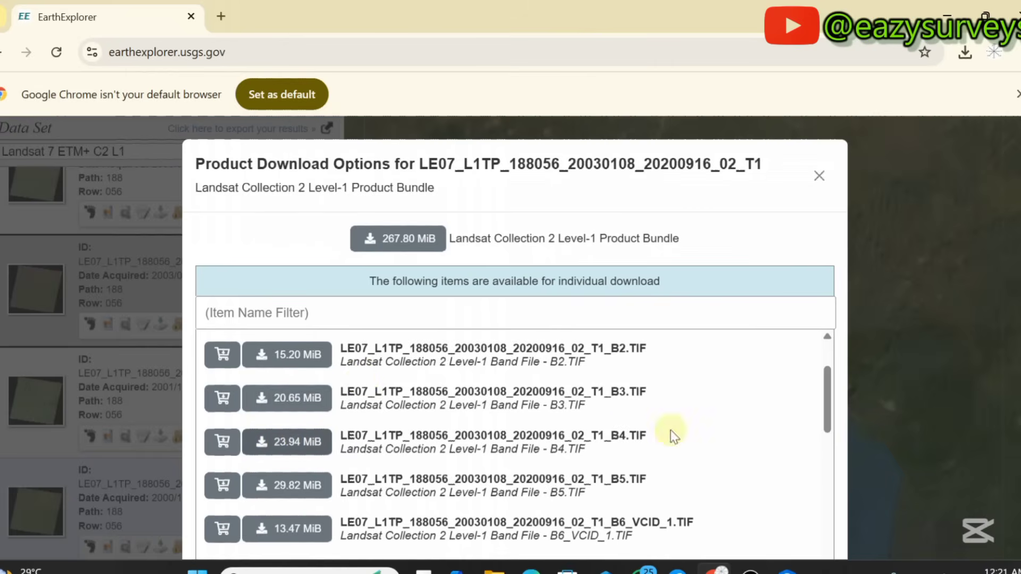
click(819, 177)
Switch to ArcGIS Pro and add the striped 2013 raster LE07_L2SP_188056_20131221 from the CHRISTAIN folder in PROJECTS to the map
click(957, 11)
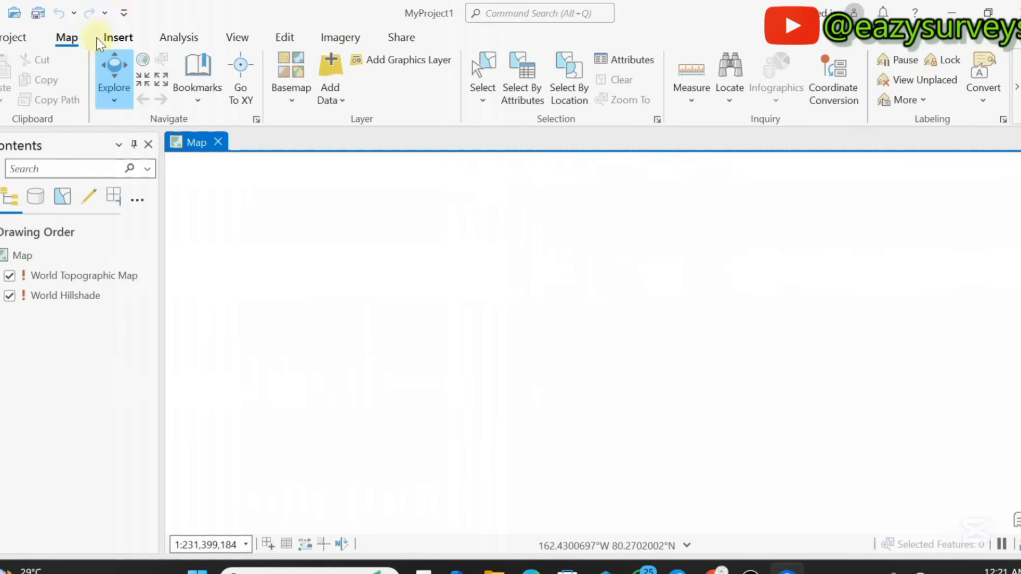
click(178, 38)
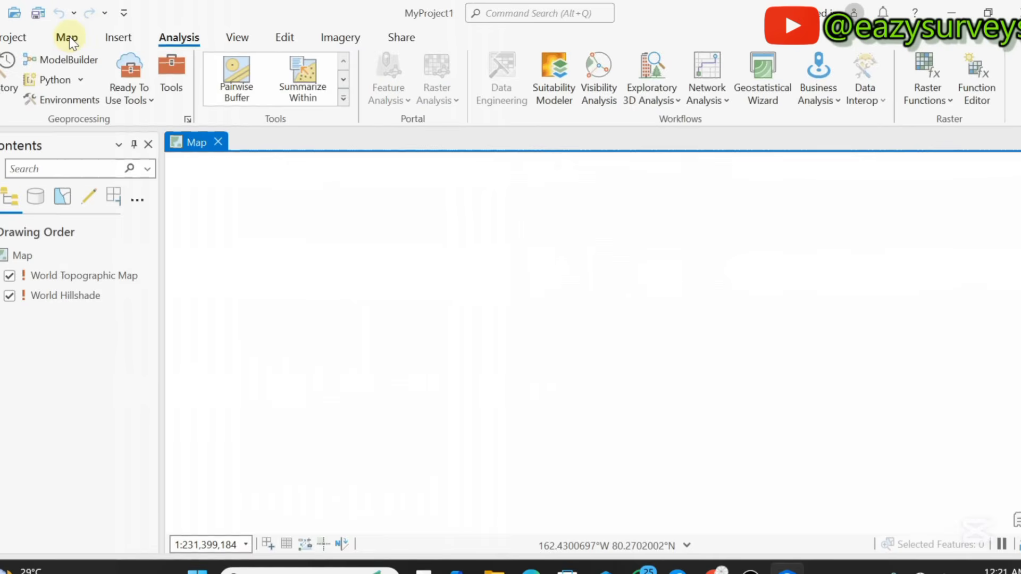
click(68, 38)
click(292, 80)
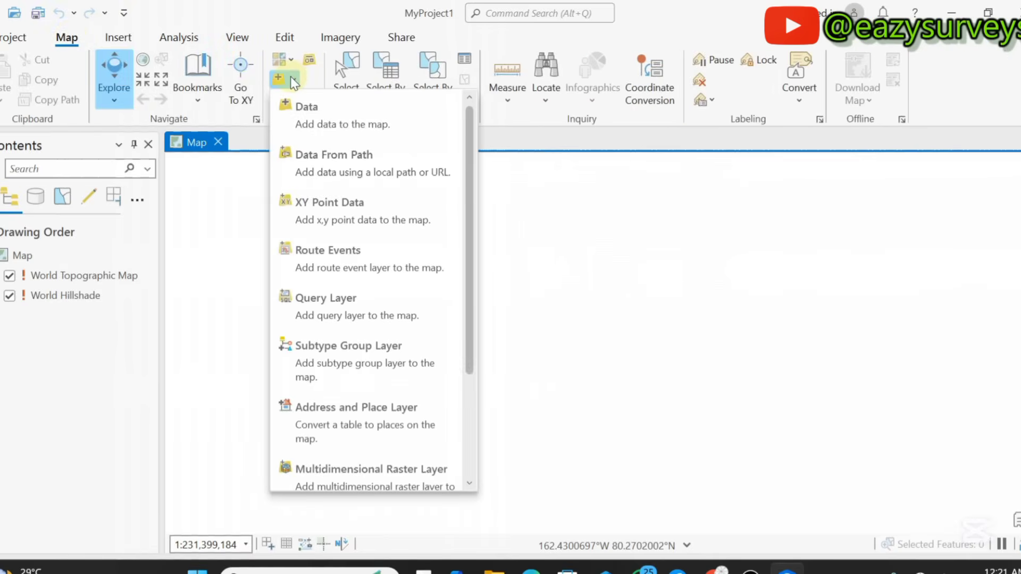
click(307, 109)
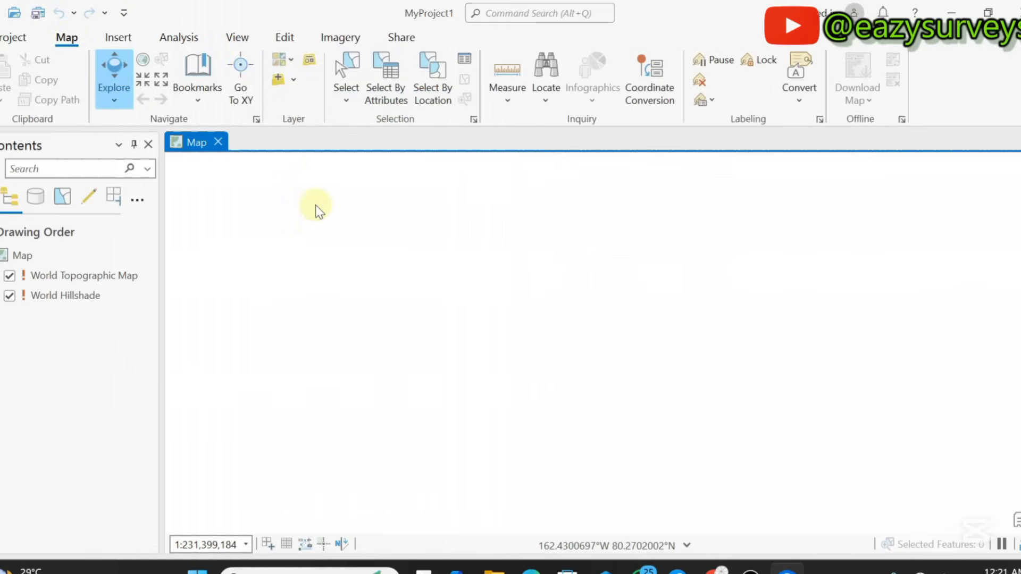
scroll(335, 277, down, 5)
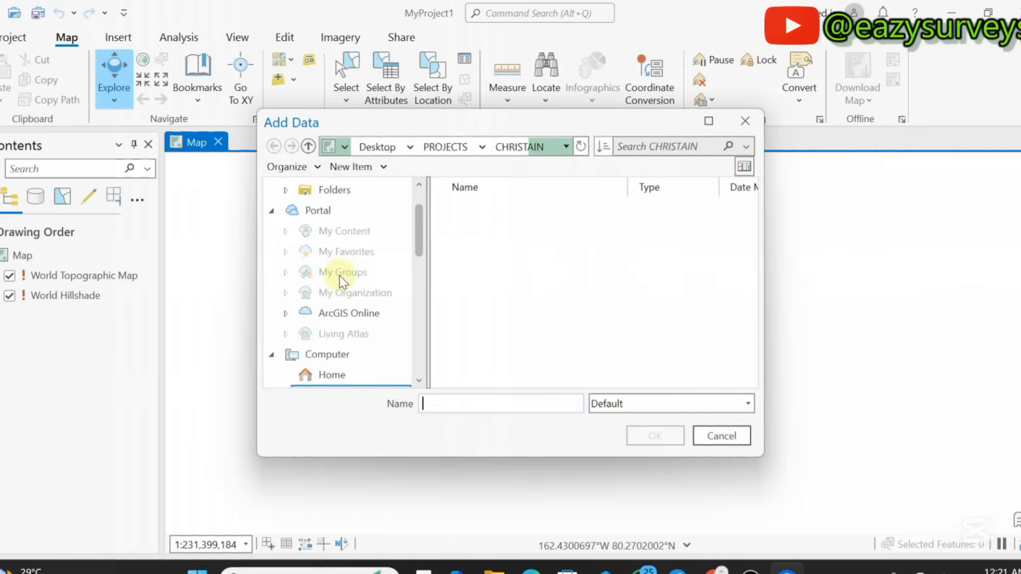
scroll(335, 323, down, 3)
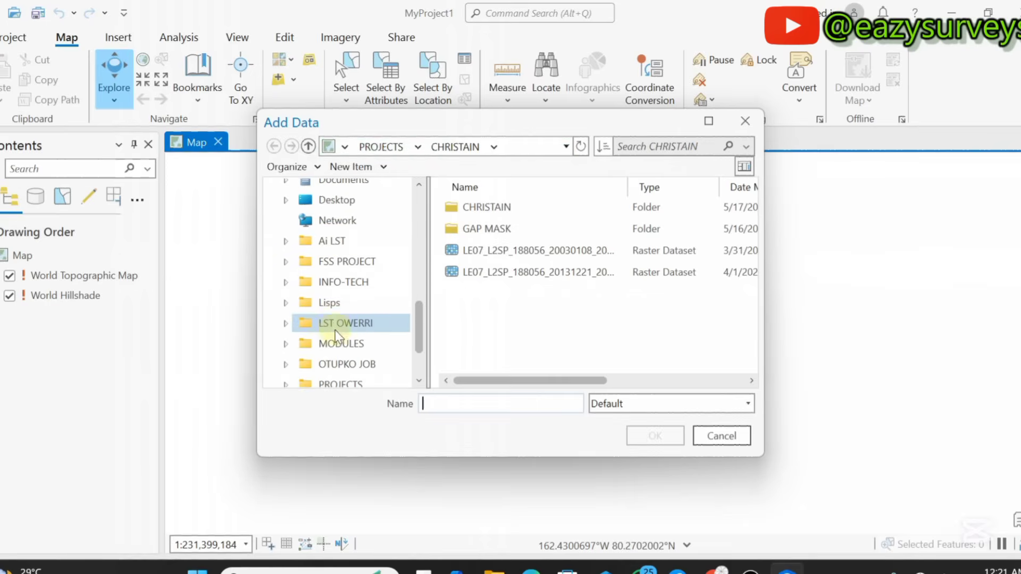
scroll(341, 366, down, 2)
click(340, 315)
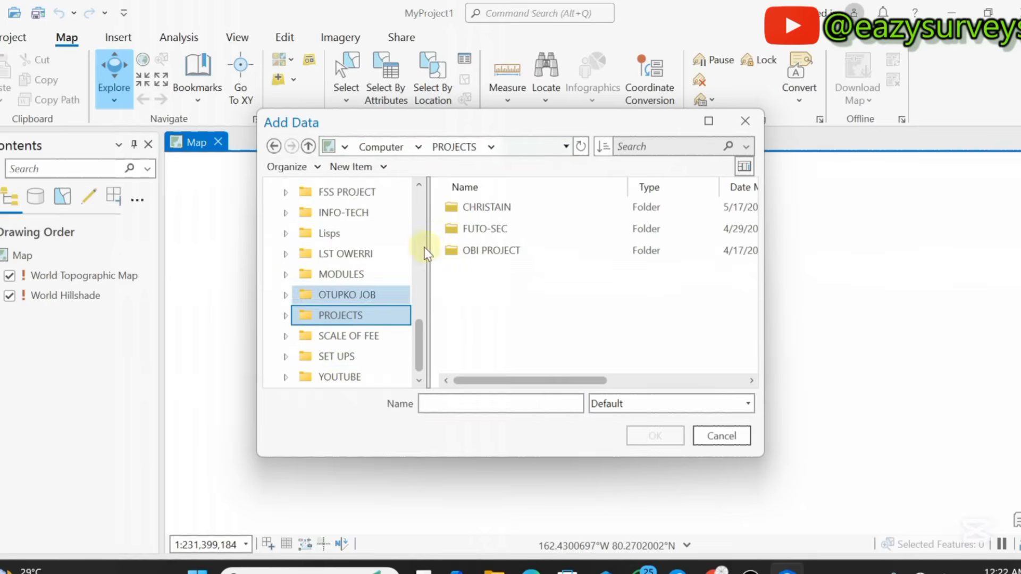
double_click(496, 206)
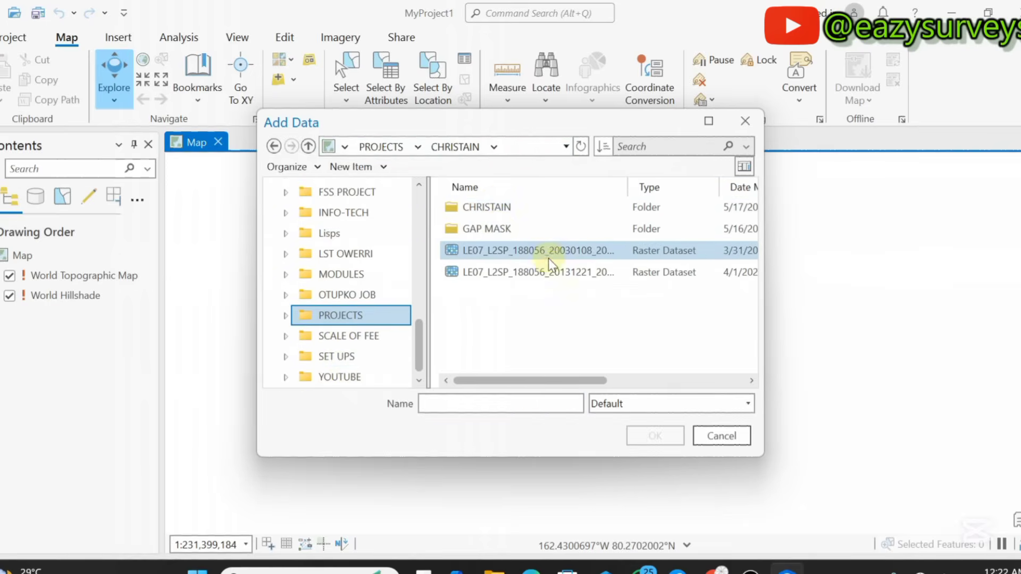
click(580, 273)
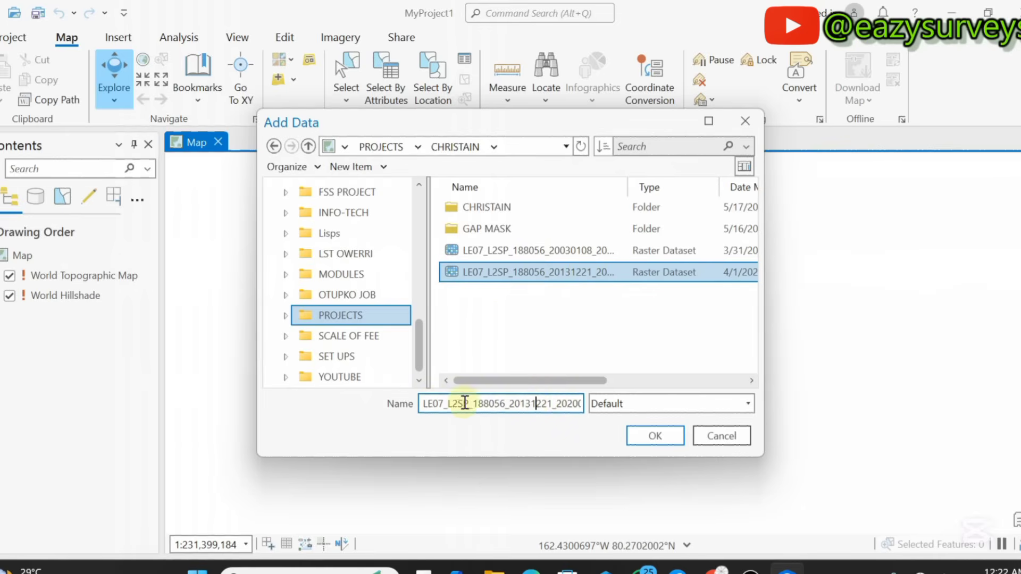
click(650, 436)
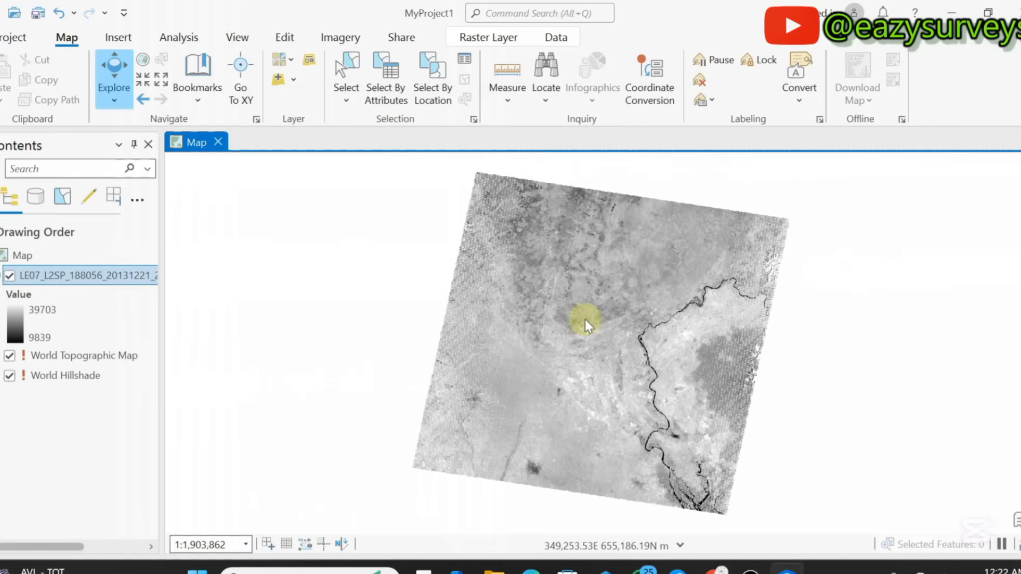
Add the gap-free 2003 raster LE07_L2SP_188056_20030108 from the CHRISTAIN folder to the map
scroll(524, 287, up, 4)
scroll(469, 317, up, 10)
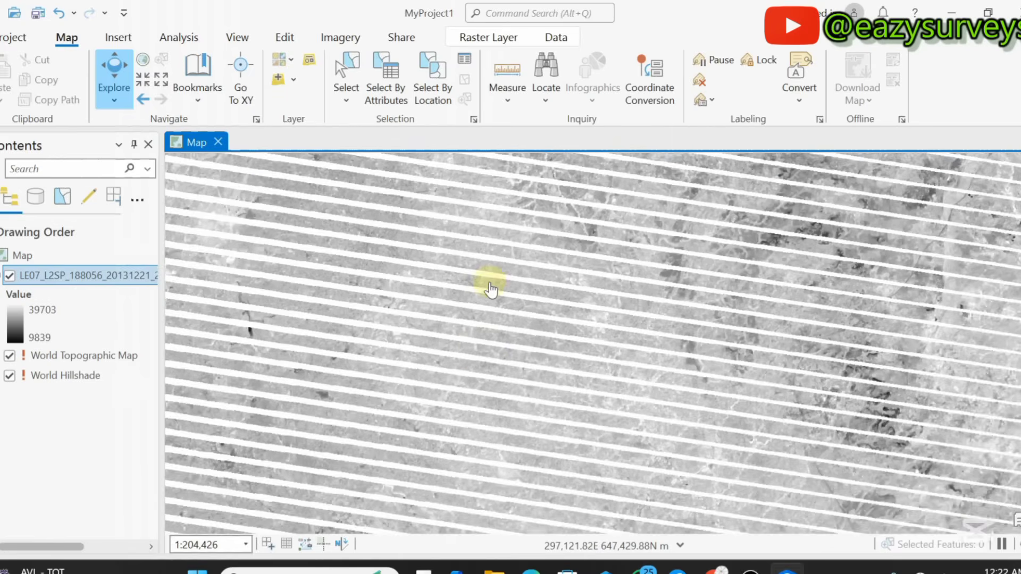
scroll(496, 314, down, 15)
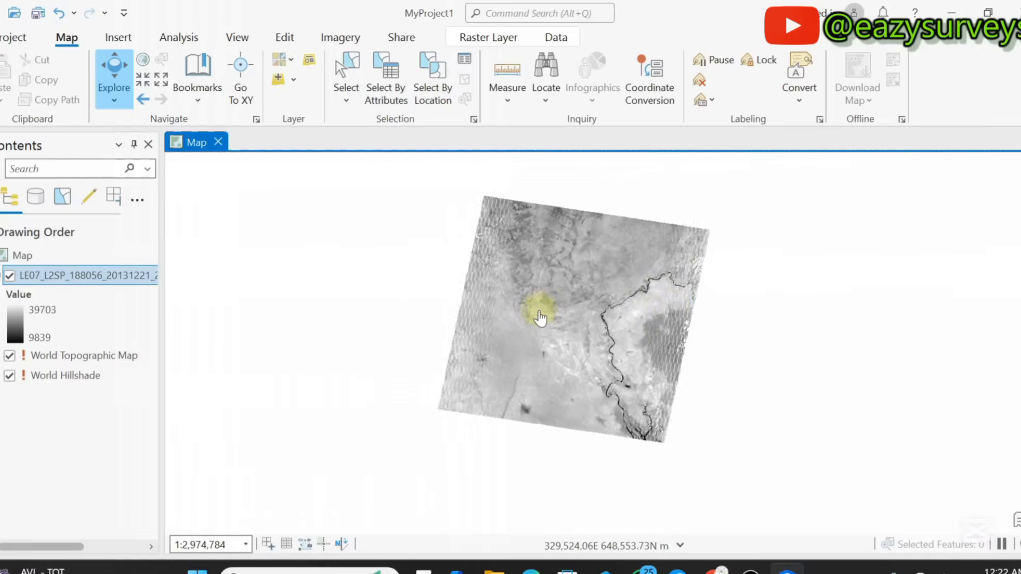
scroll(542, 329, up, 8)
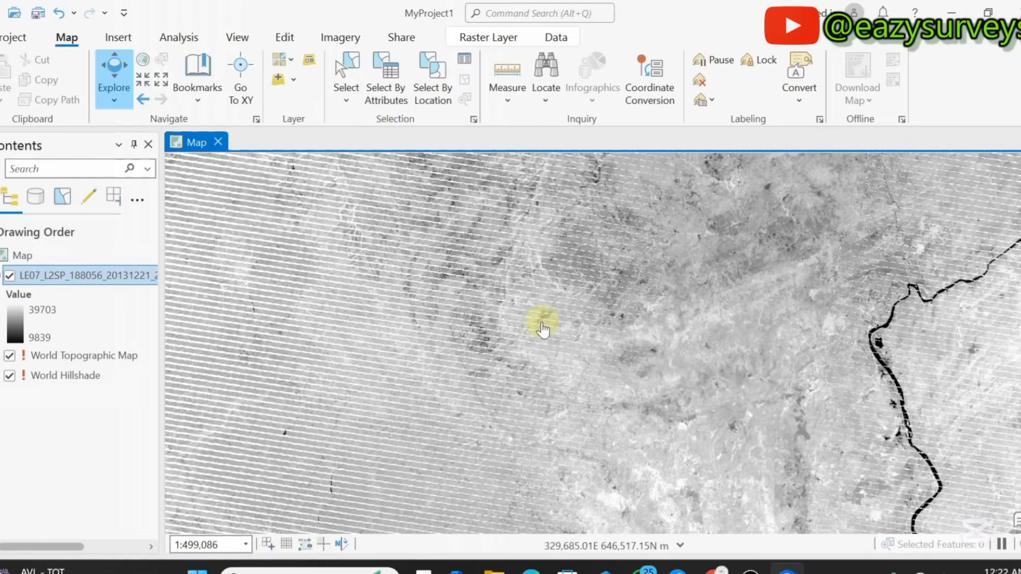
click(293, 83)
click(324, 122)
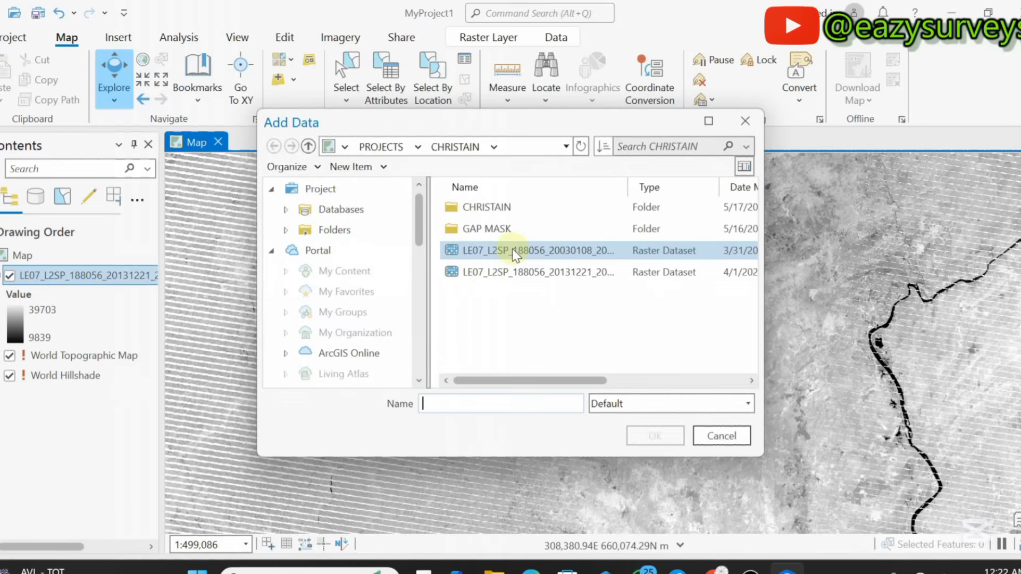
click(558, 255)
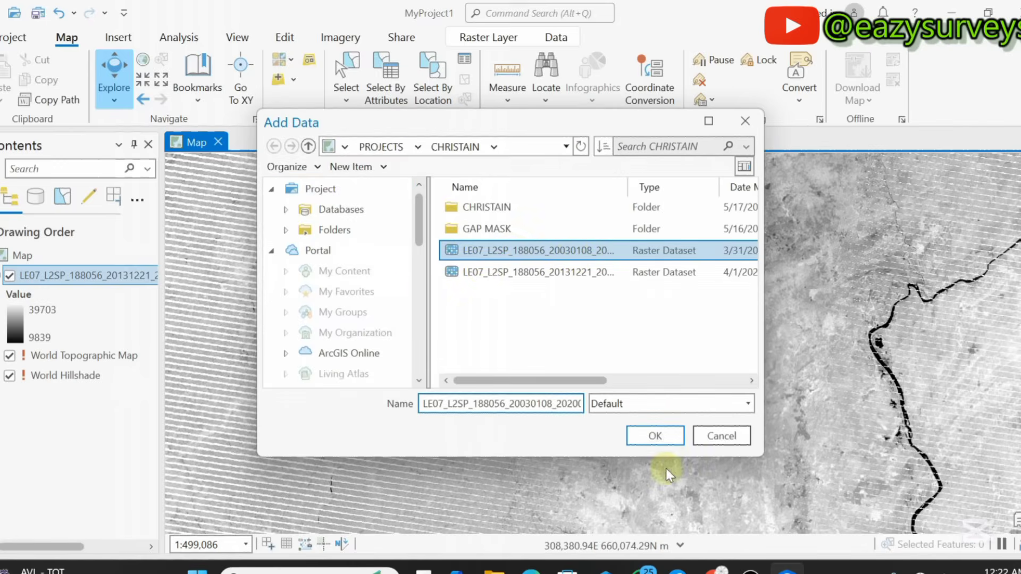
click(655, 444)
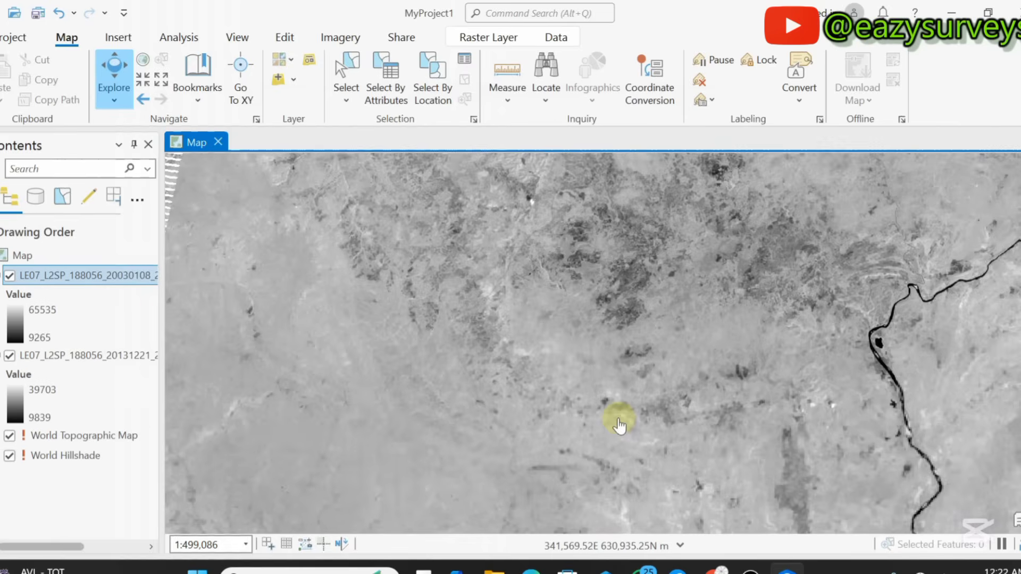
Move the LE07_L2SP_188056_20030108 layer below the LE07_L2SP_188056_20131221 layer in the drawing order
scroll(599, 376, down, 3)
scroll(617, 410, up, 2)
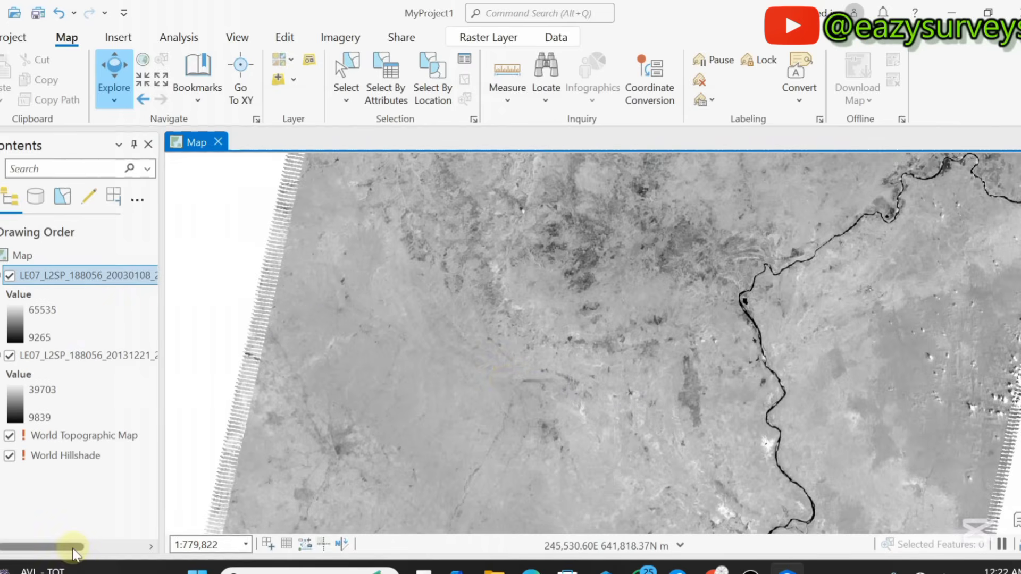
drag(68, 547, 31, 556)
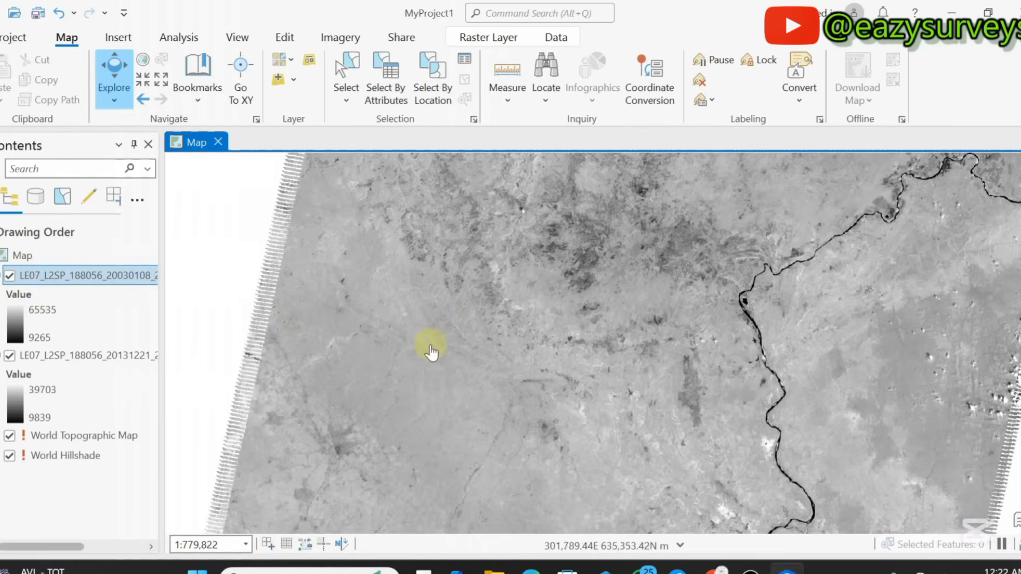
scroll(346, 338, down, 4)
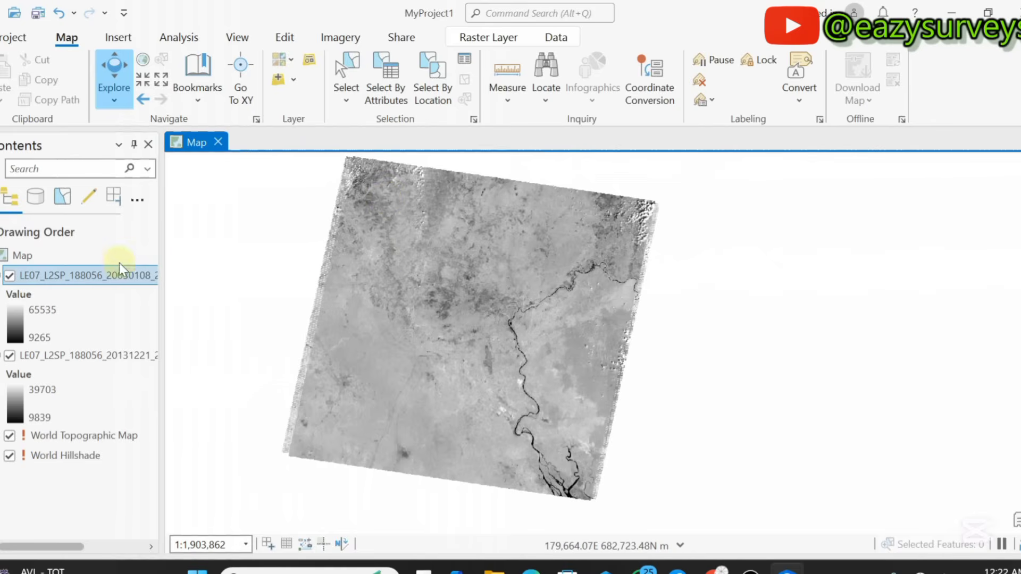
mouse_move(98, 279)
mouse_down()
mouse_move(87, 403)
mouse_move(111, 396)
mouse_up()
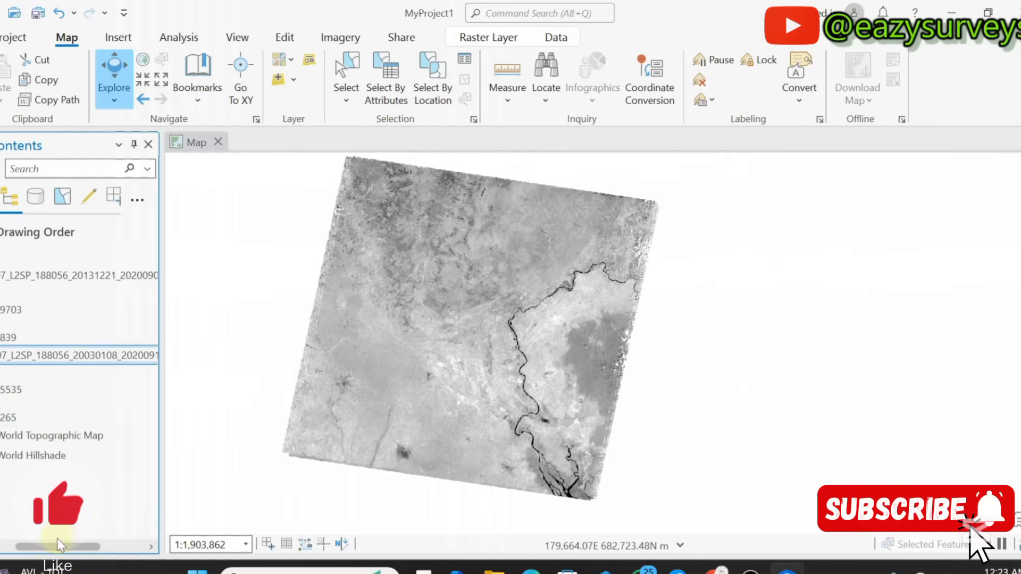
Examine how the 2003 image shows through the scan-line gaps of the 2013 image at several map scales
scroll(348, 343, up, 4)
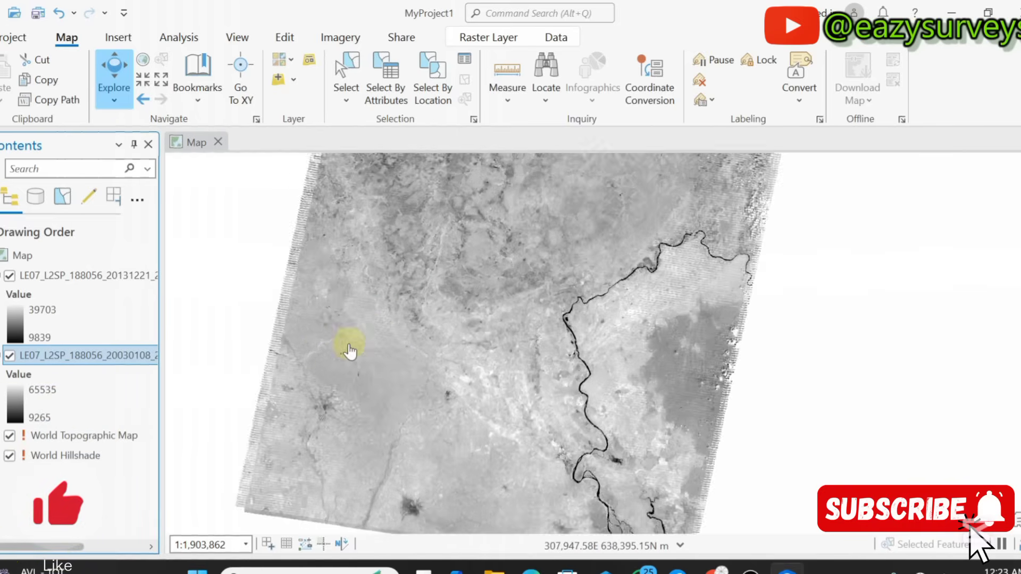
scroll(456, 331, up, 9)
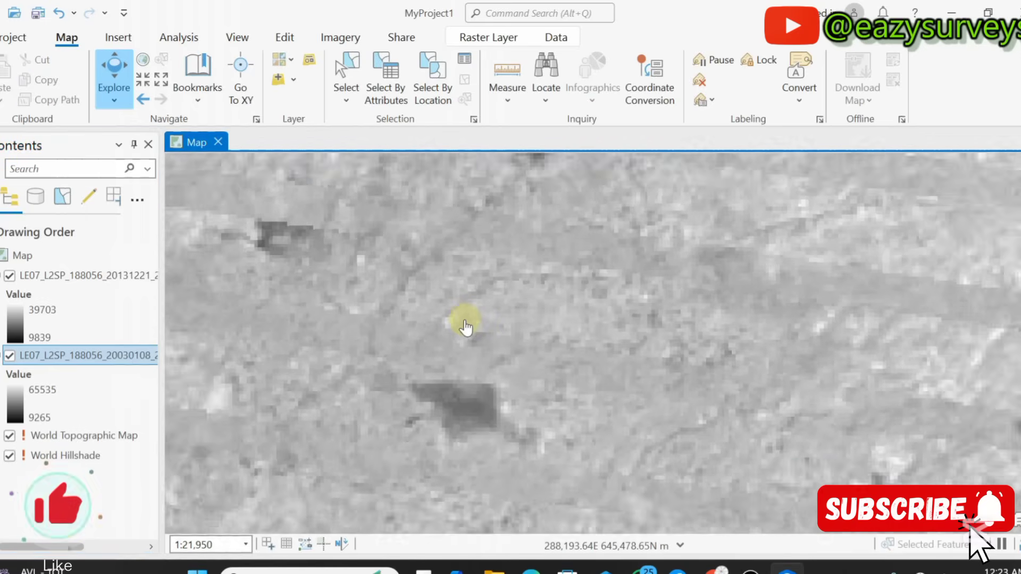
scroll(465, 327, down, 9)
scroll(454, 340, down, 4)
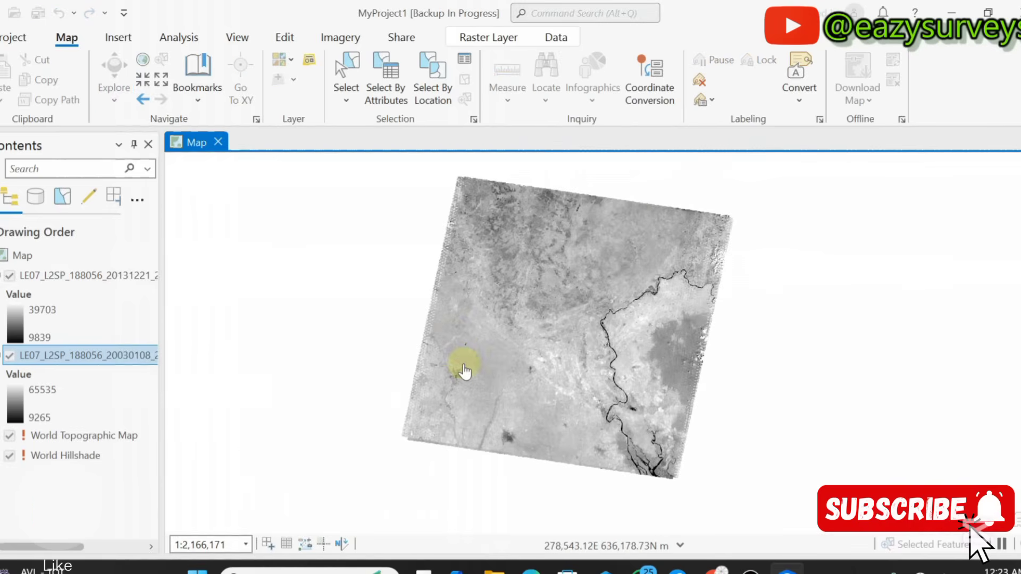
scroll(462, 372, up, 4)
scroll(452, 375, down, 4)
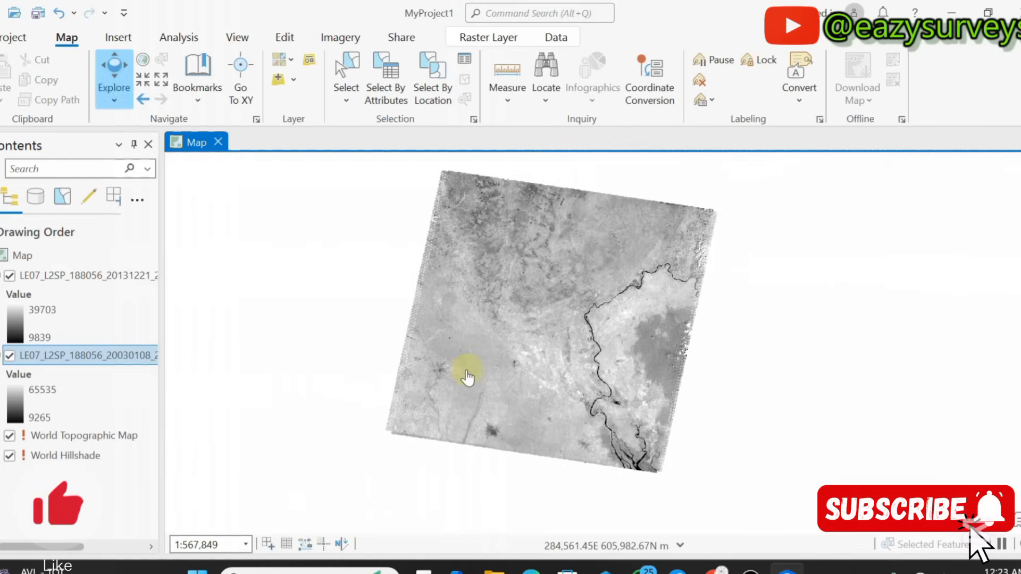
scroll(462, 364, up, 3)
scroll(461, 359, down, 2)
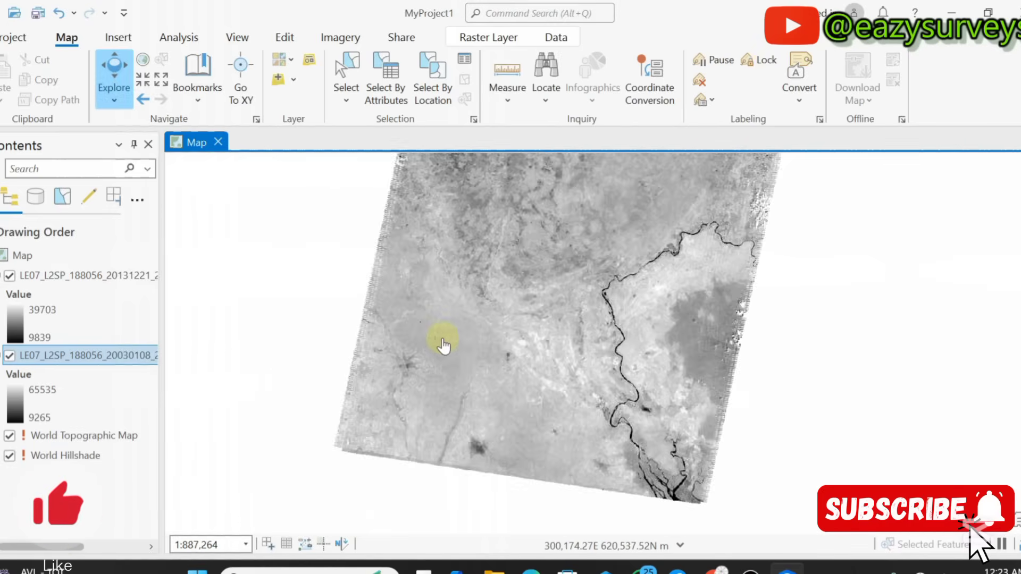
scroll(474, 337, up, 2)
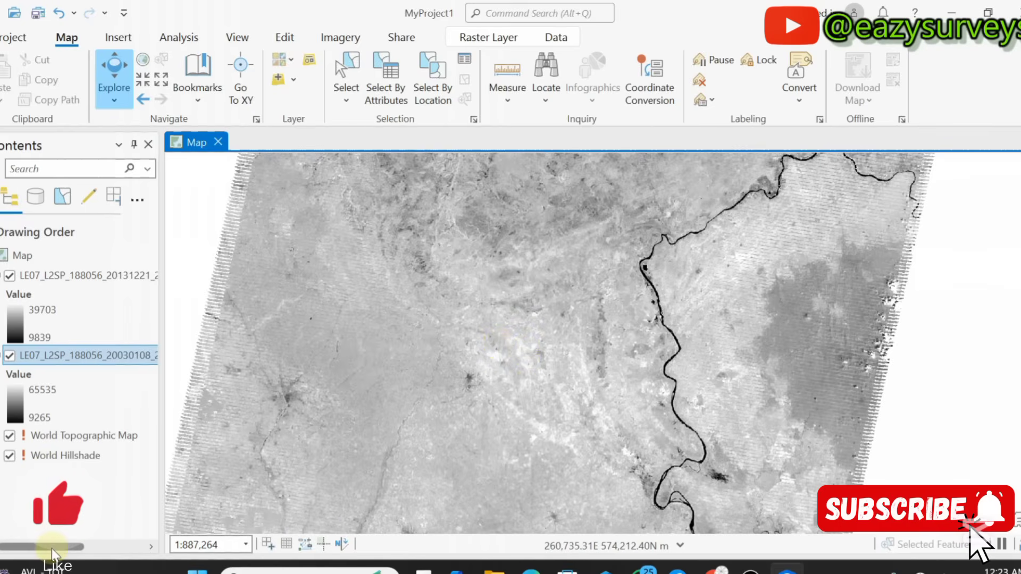
scroll(675, 391, down, 2)
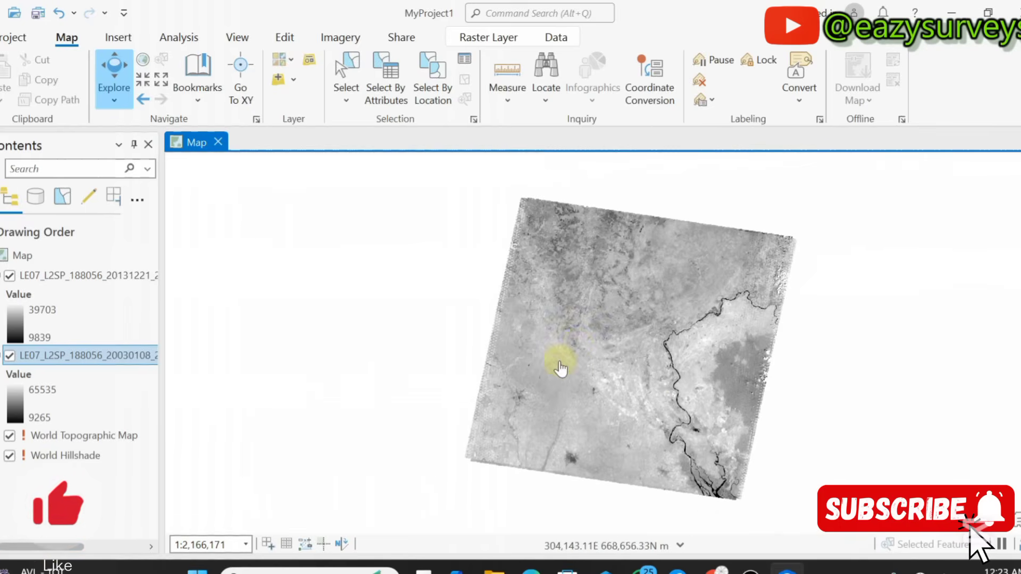
scroll(560, 368, up, 1)
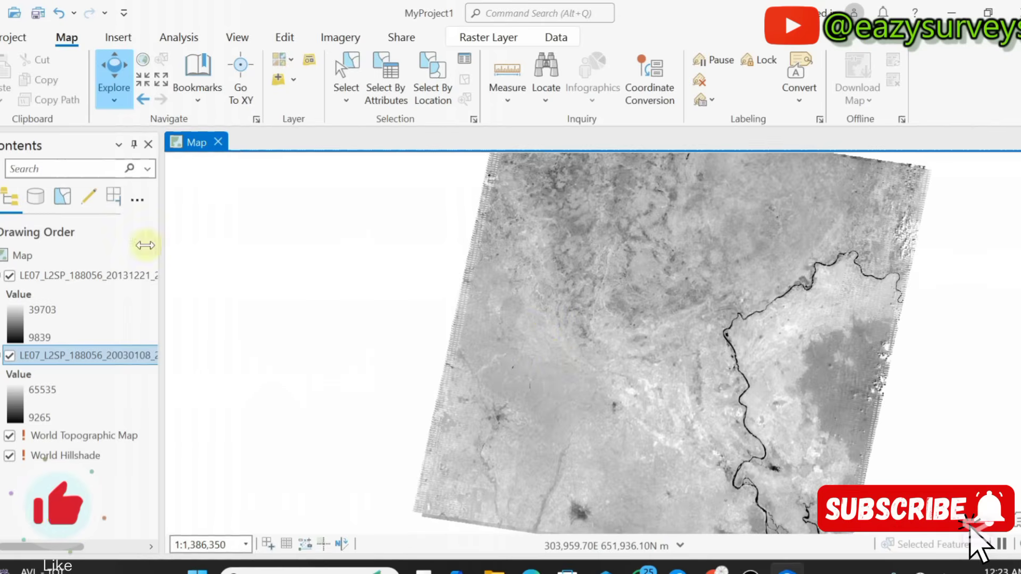
Search the geoprocessing tools for MOSAIC and open the Mosaic To New Raster tool
click(88, 275)
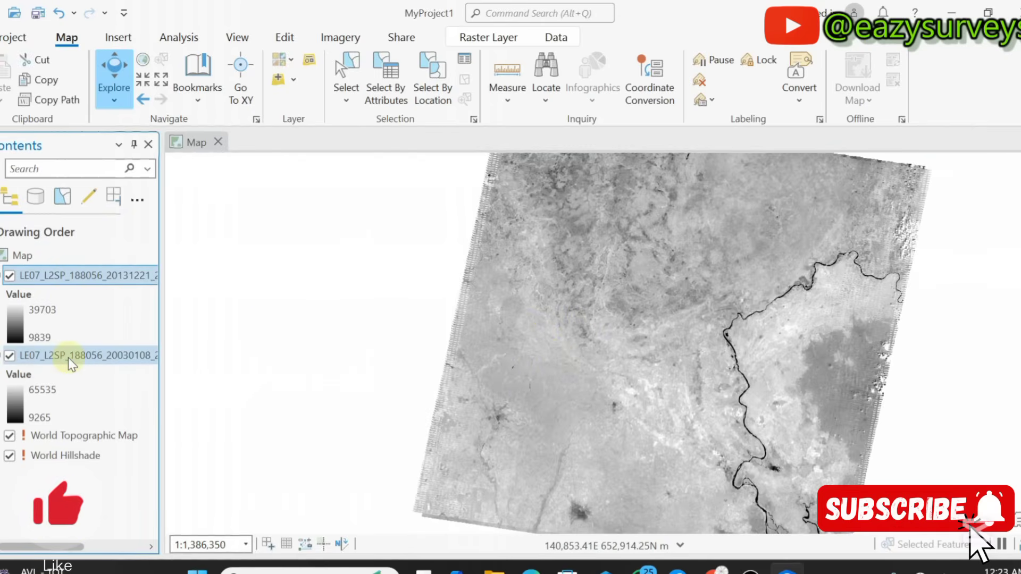
click(179, 42)
click(167, 75)
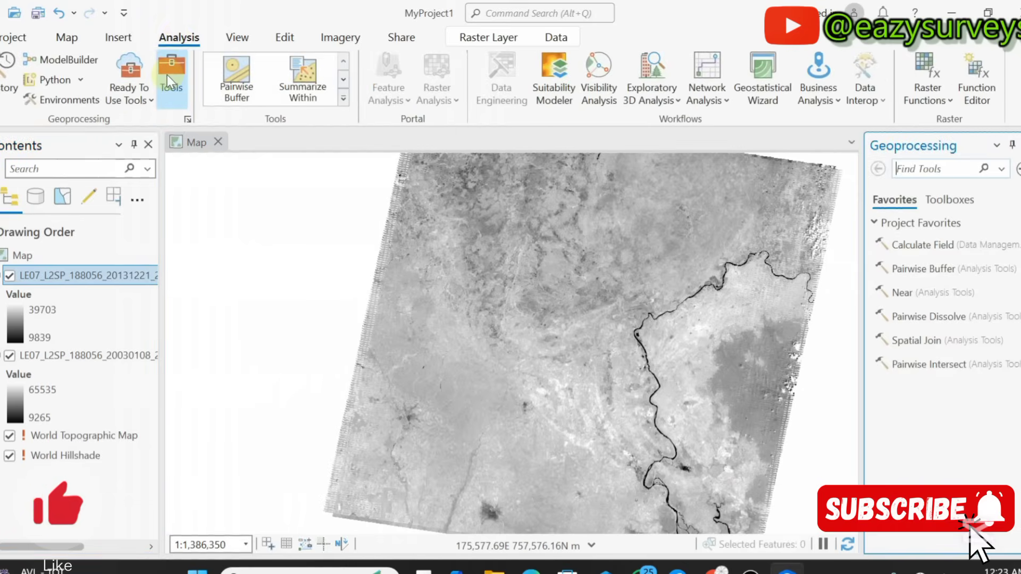
click(959, 169)
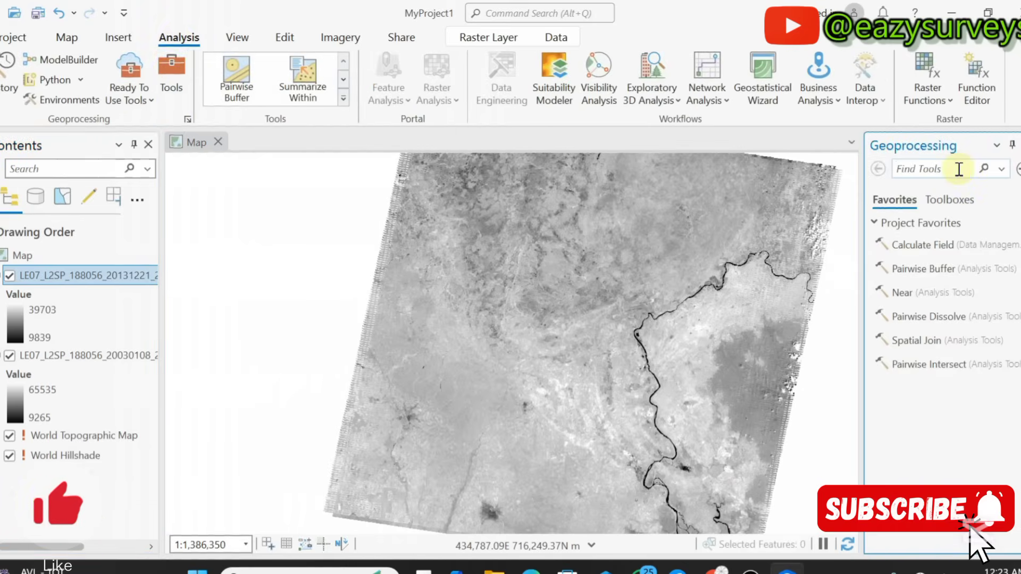
text(MOS)
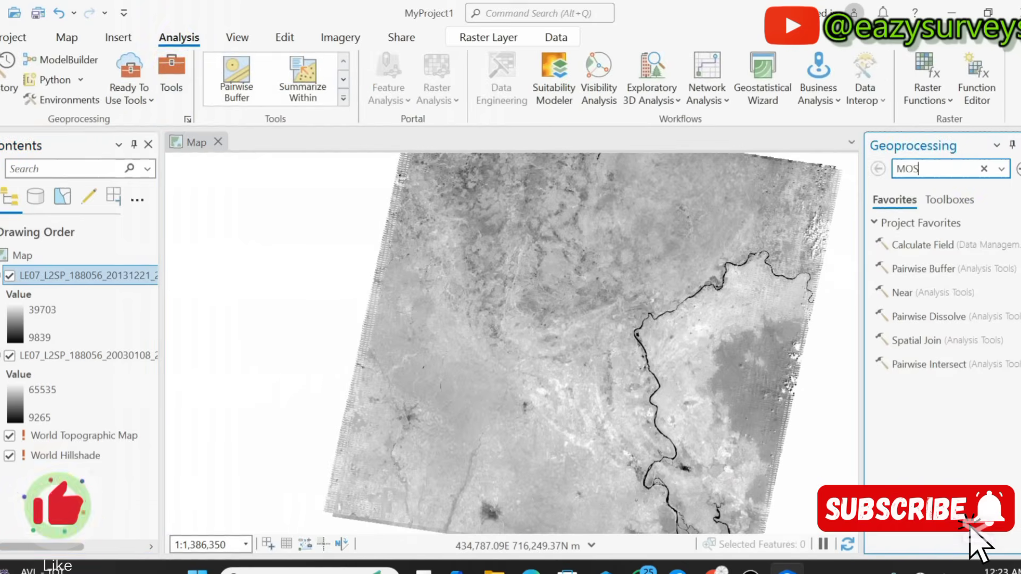
text(ICA)
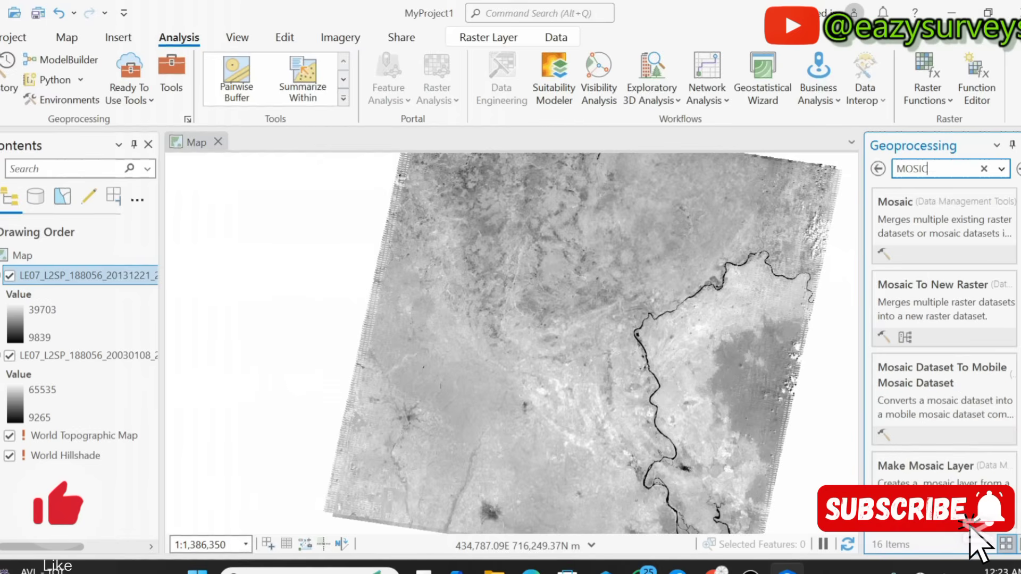
key(BackSpace)
key(BackSpace)
text(A)
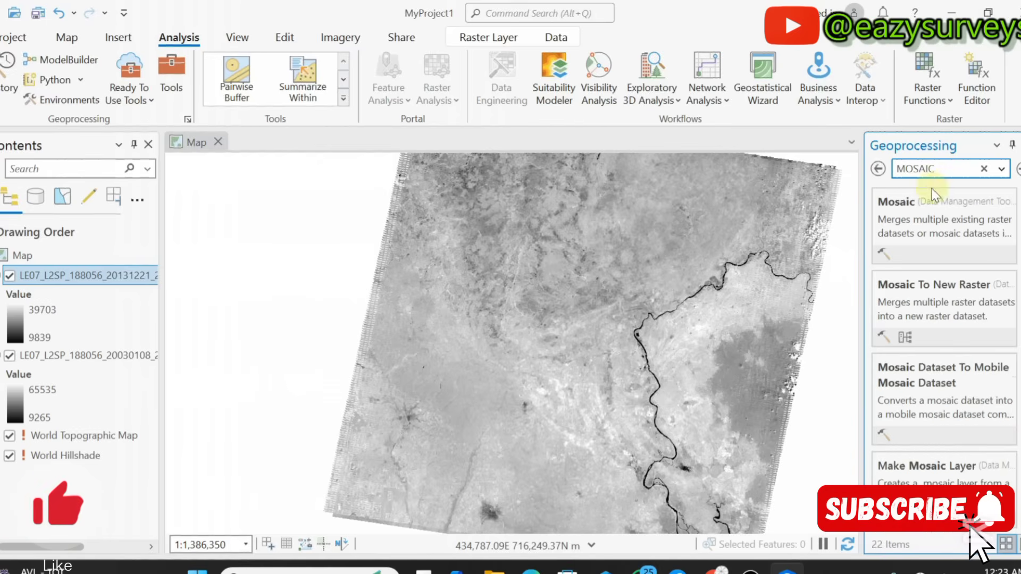
click(943, 284)
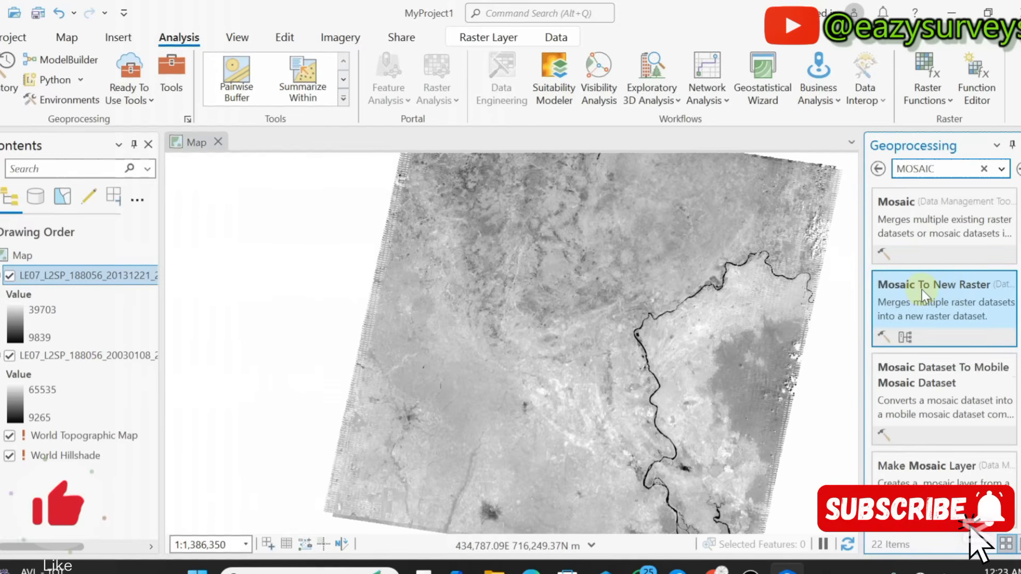
Open the Mosaic To New Raster tool and add the 2013 and 2003 band 4 rasters as inputs, in that order
click(926, 286)
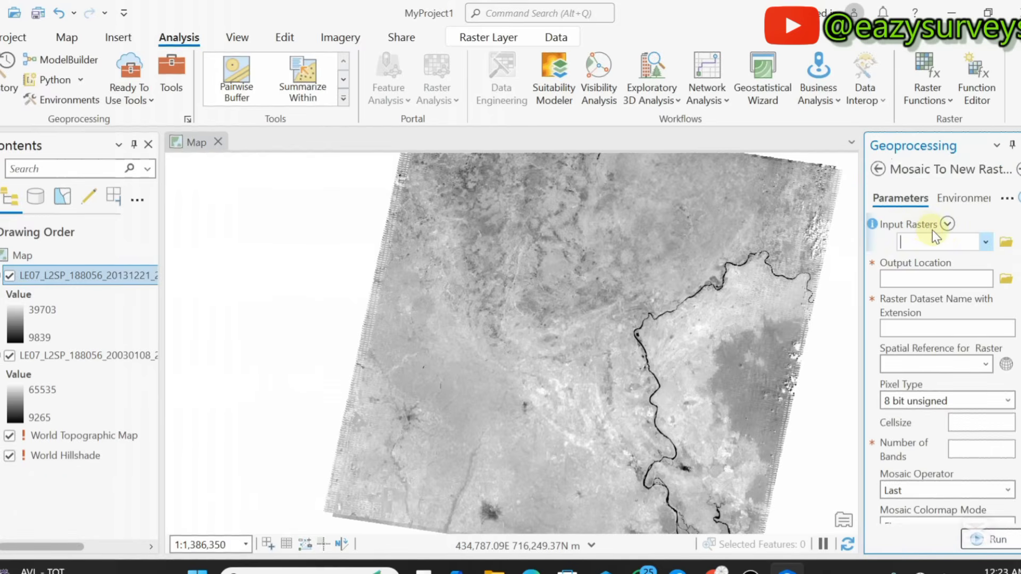
click(985, 243)
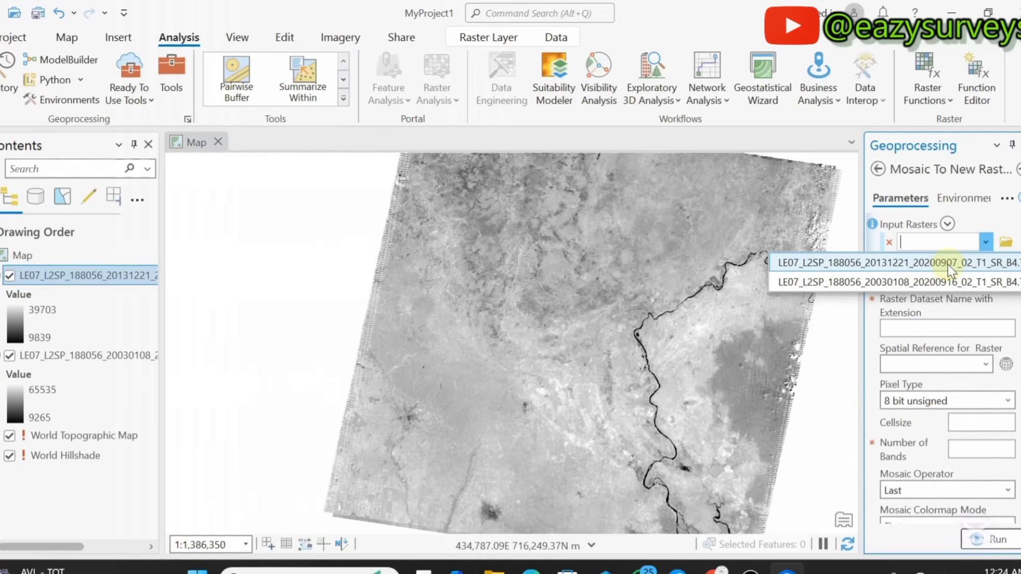
click(948, 264)
click(987, 262)
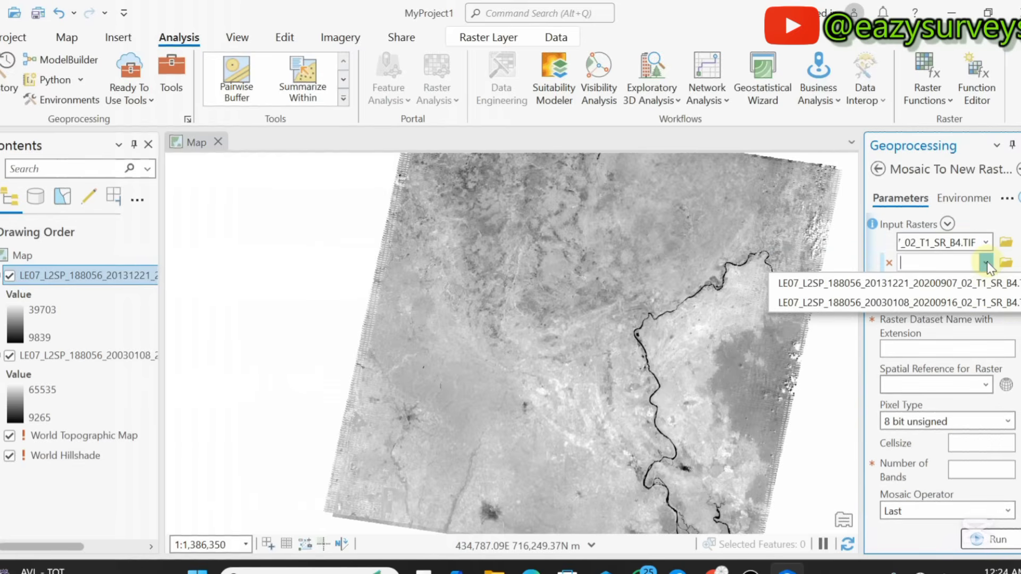
click(933, 303)
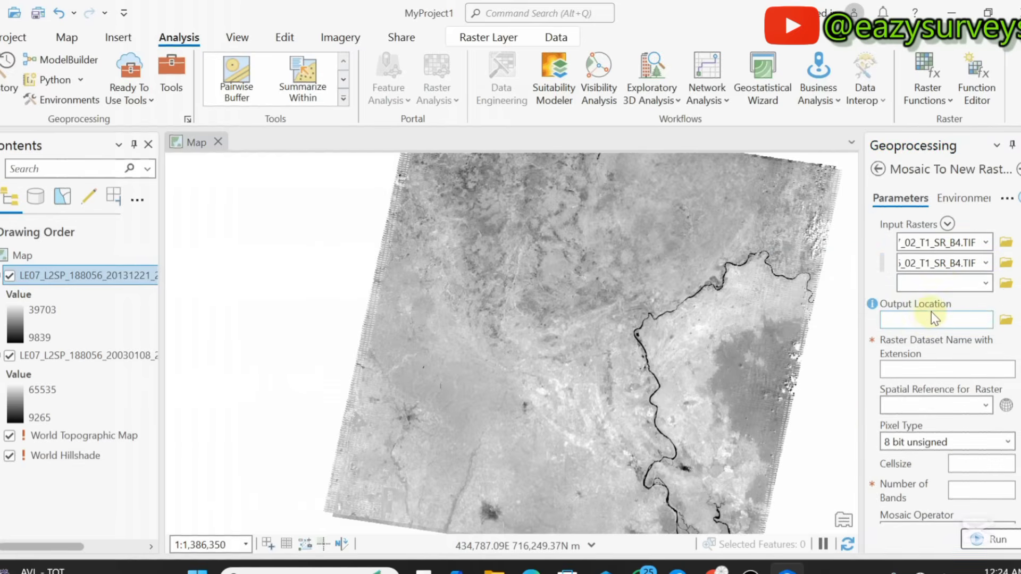
Set the mosaic's output location to the CHRISTAIN folder inside PROJECTS
click(1006, 321)
scroll(351, 316, down, 6)
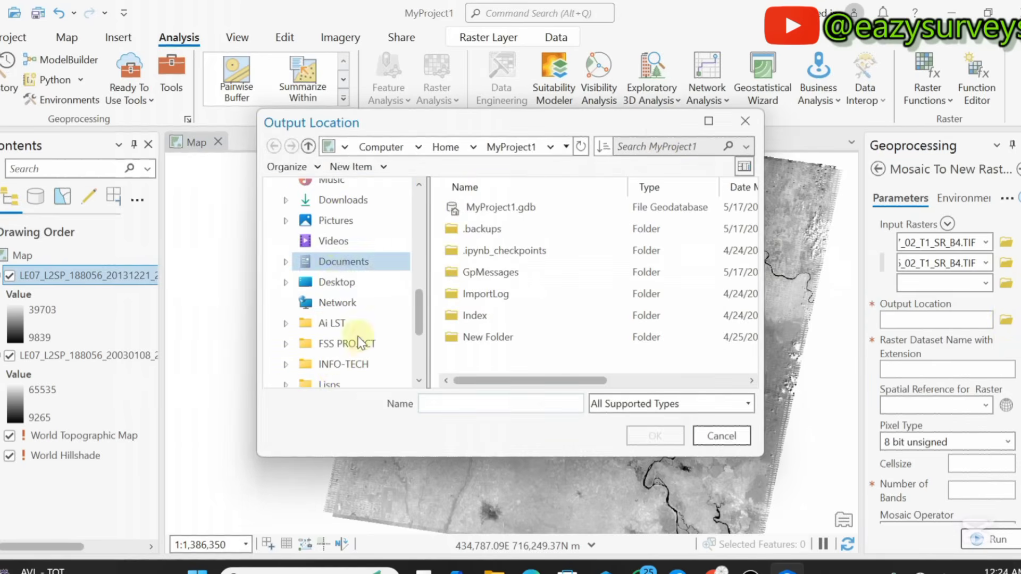
scroll(352, 329, down, 2)
scroll(342, 293, down, 2)
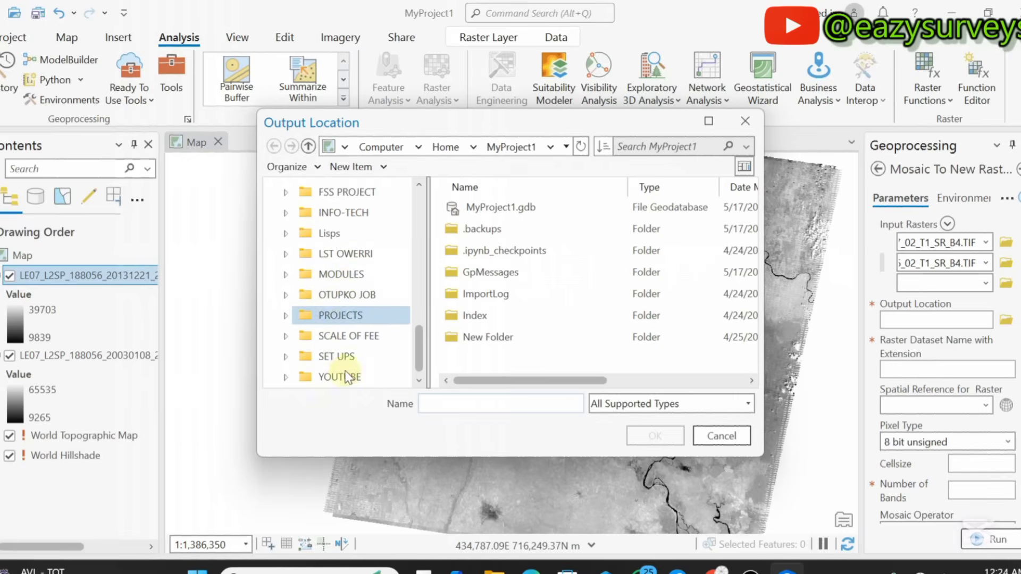
click(344, 318)
click(503, 212)
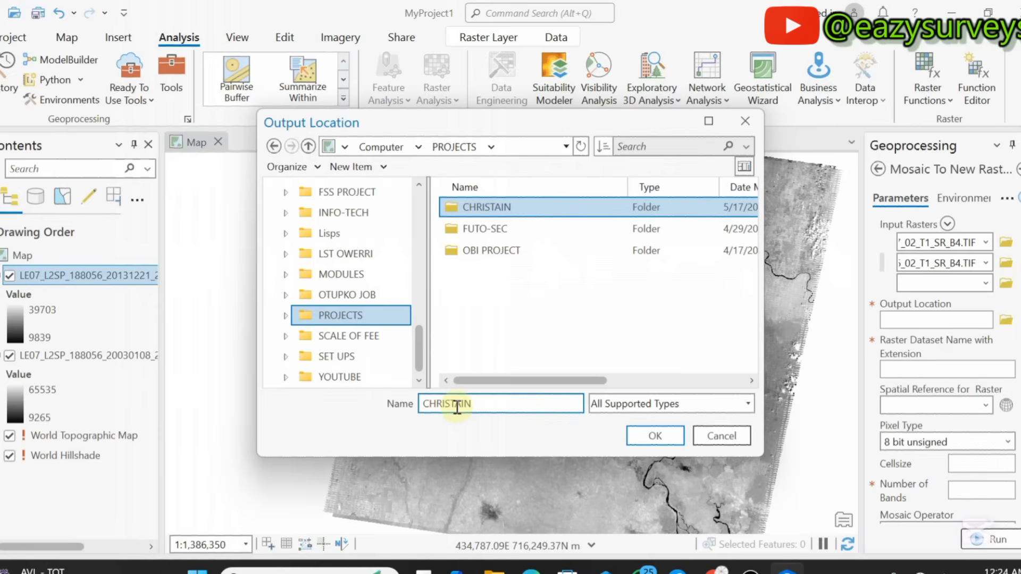
click(647, 441)
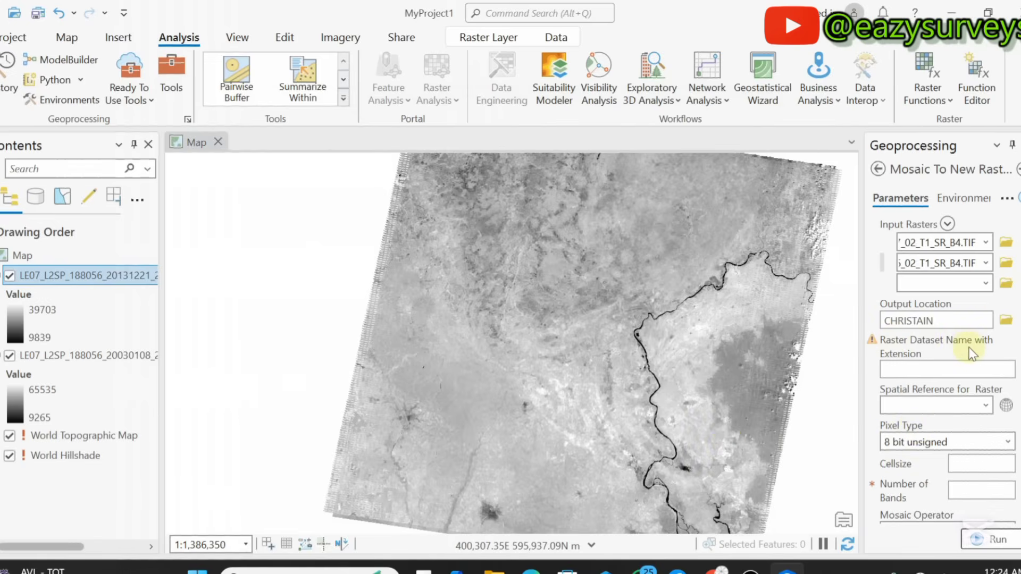
Name the output raster dataset CORRECTED_B4.tif
click(923, 371)
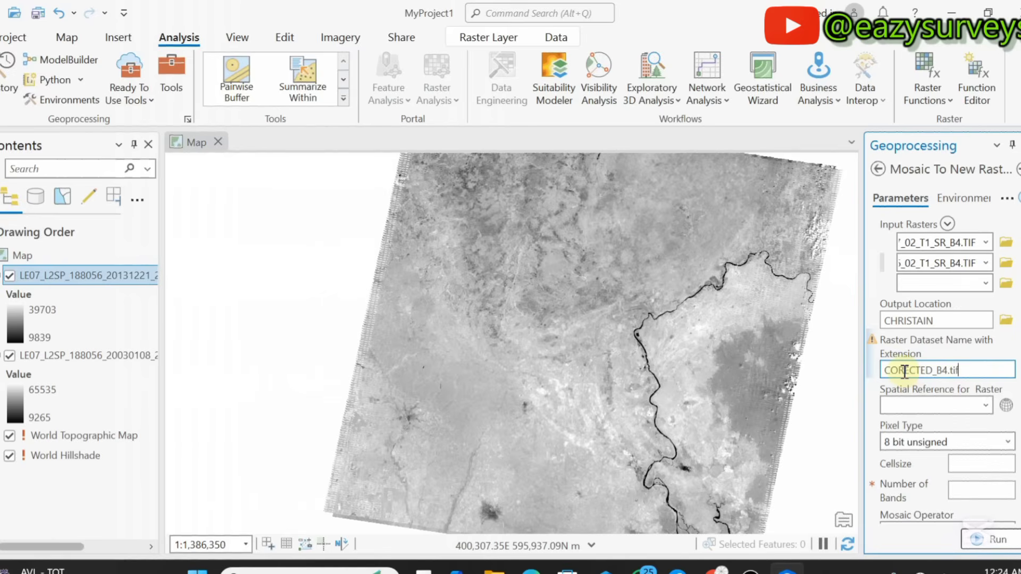
text(r)
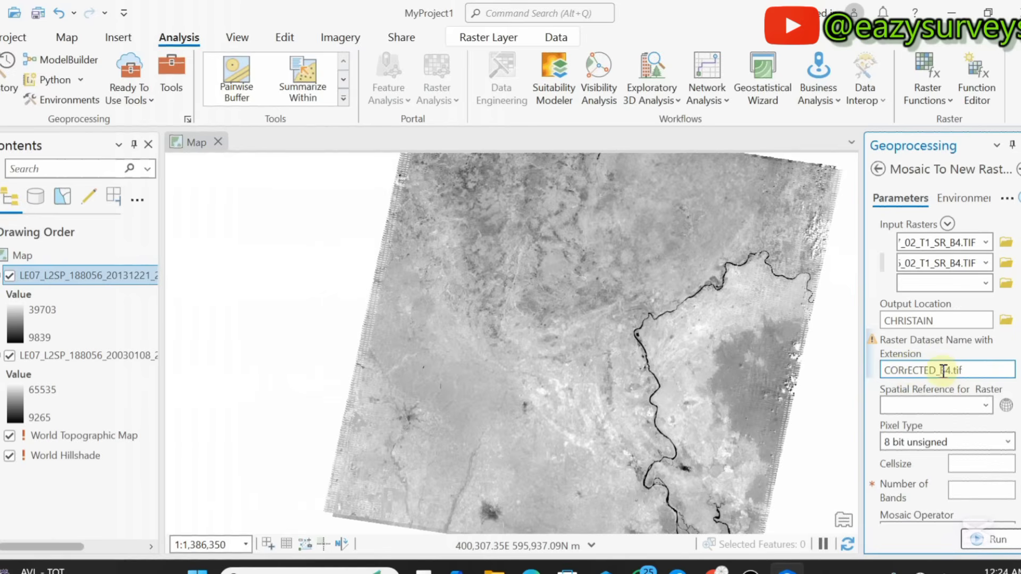
key(BackSpace)
text(R)
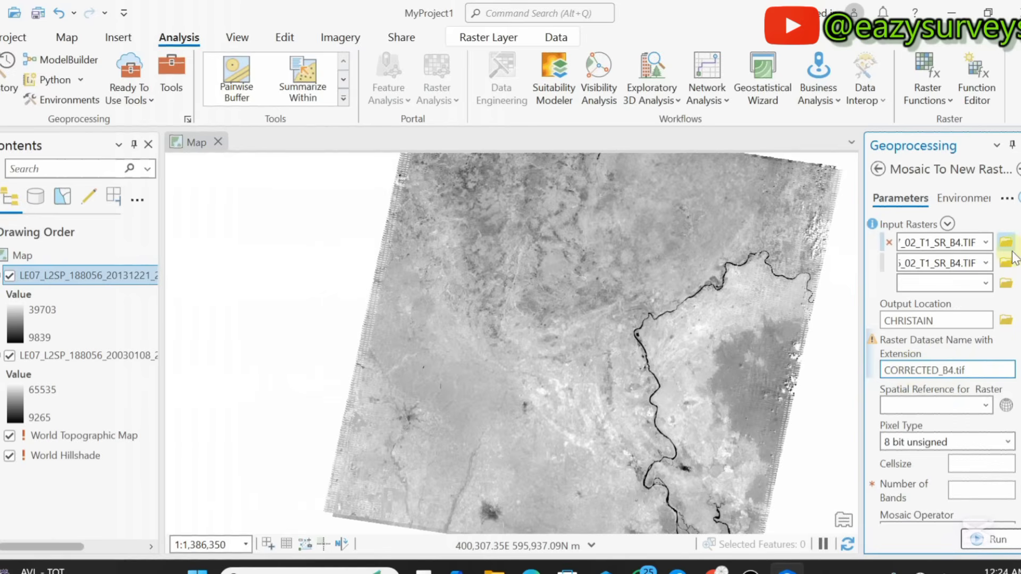
click(978, 372)
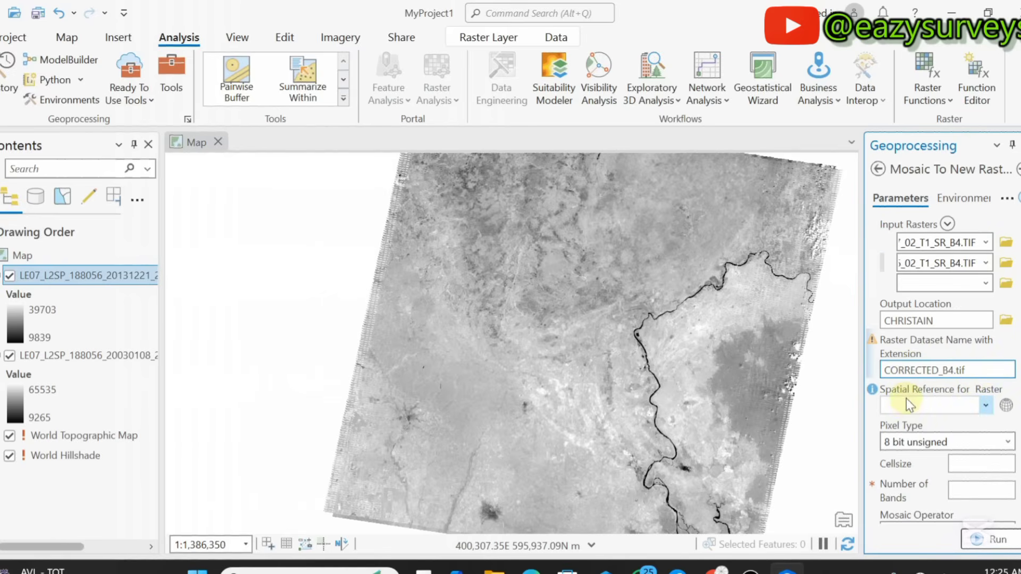
Set the output raster's spatial reference to WGS 1984 UTM Zone 32N, taken from the map layers' coordinate systems
click(1005, 405)
click(330, 295)
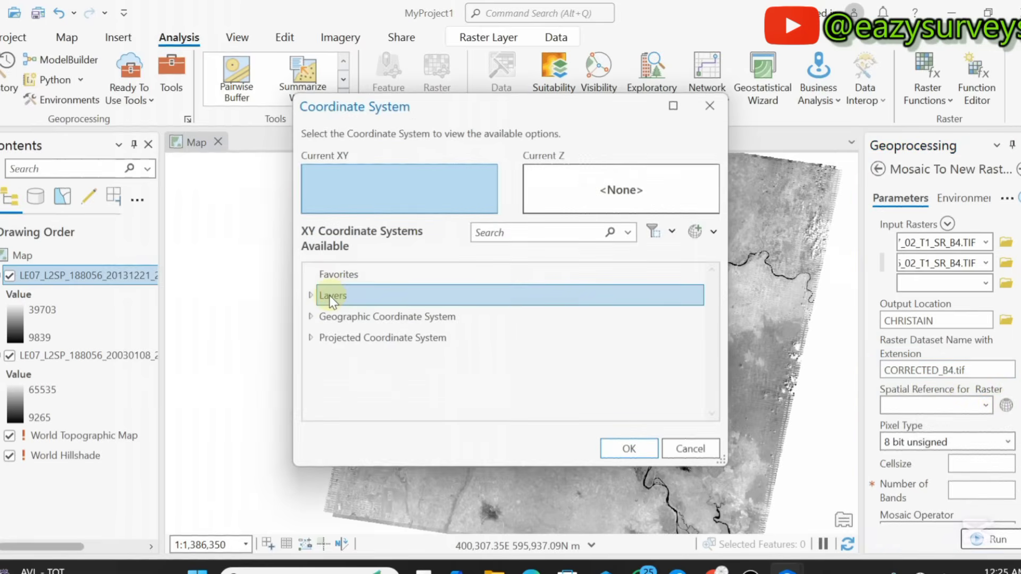
click(311, 296)
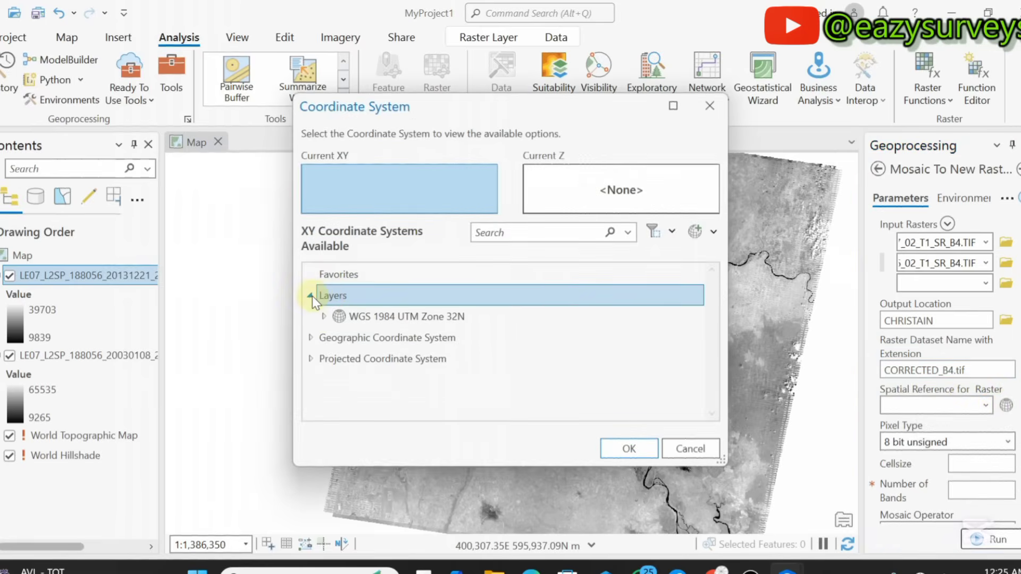
click(360, 317)
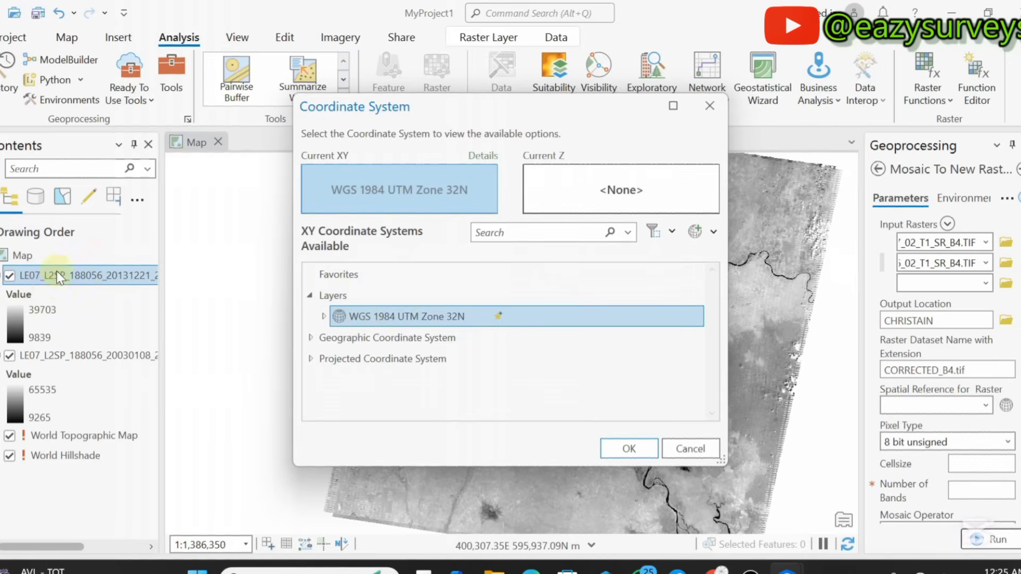
click(623, 447)
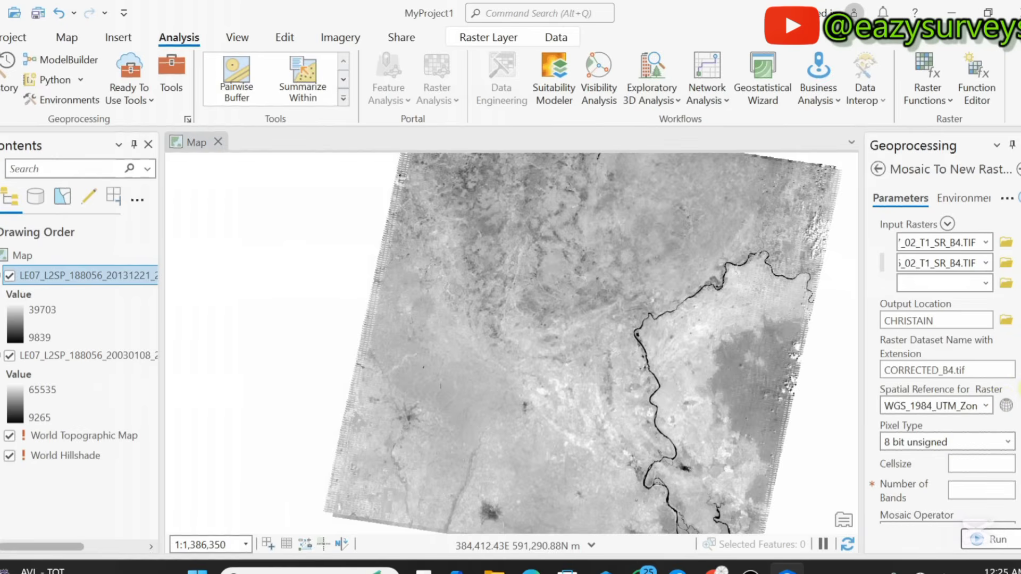
Open the layer properties of the 2003 band 4 raster and expand the raster information of its source
scroll(905, 463, down, 1)
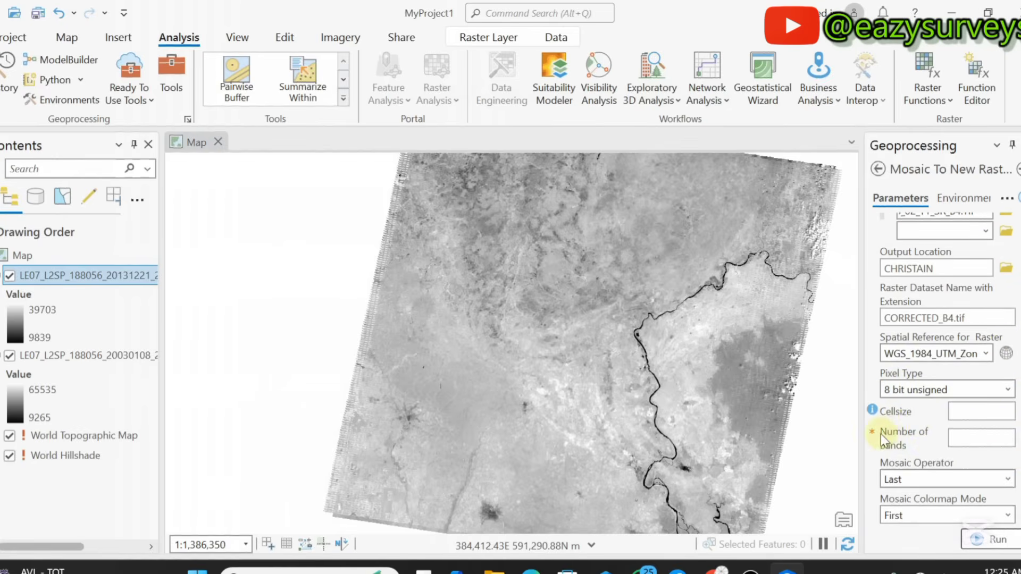
click(39, 276)
click(65, 352)
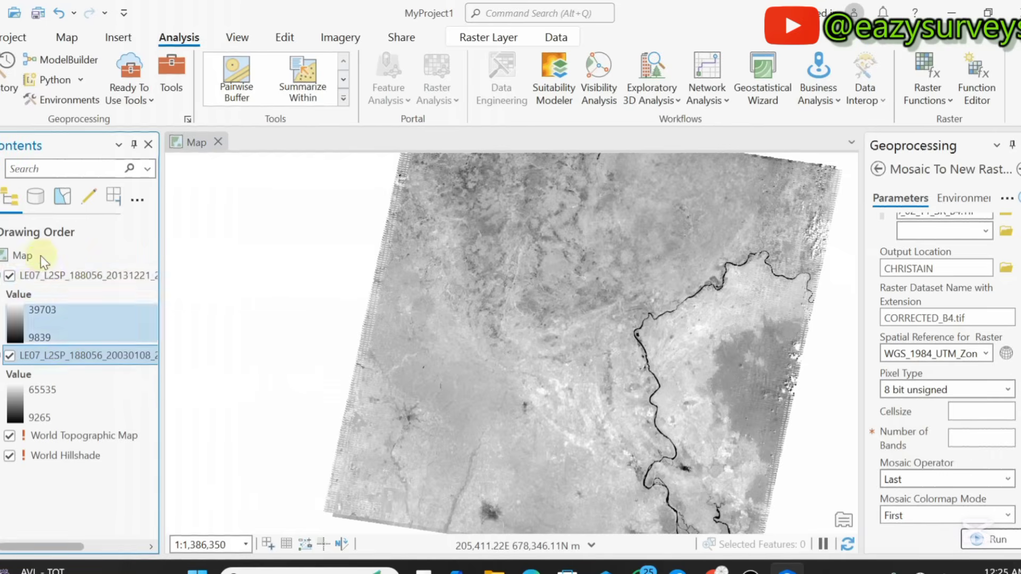
right_click(46, 355)
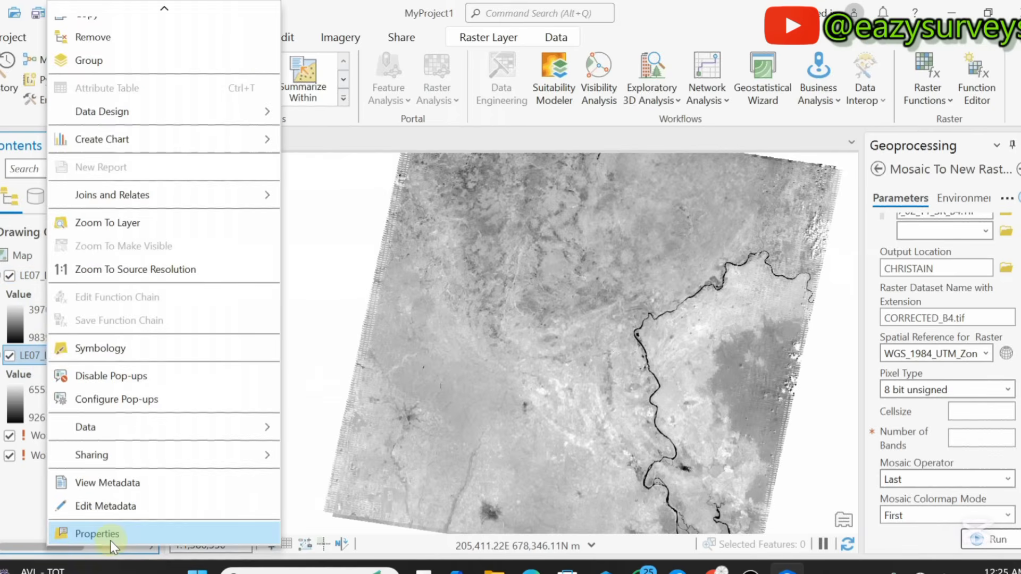
click(109, 536)
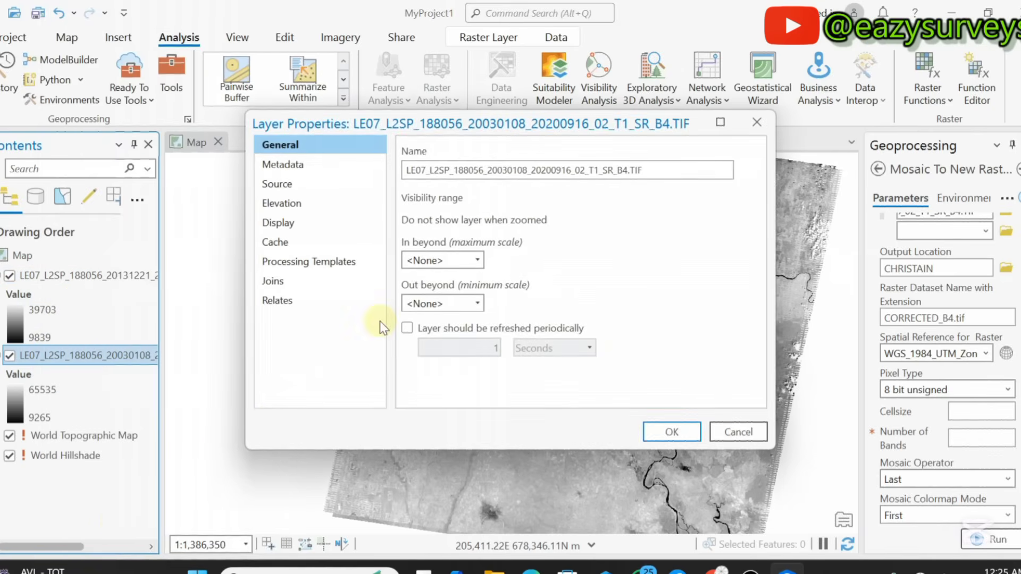
click(288, 185)
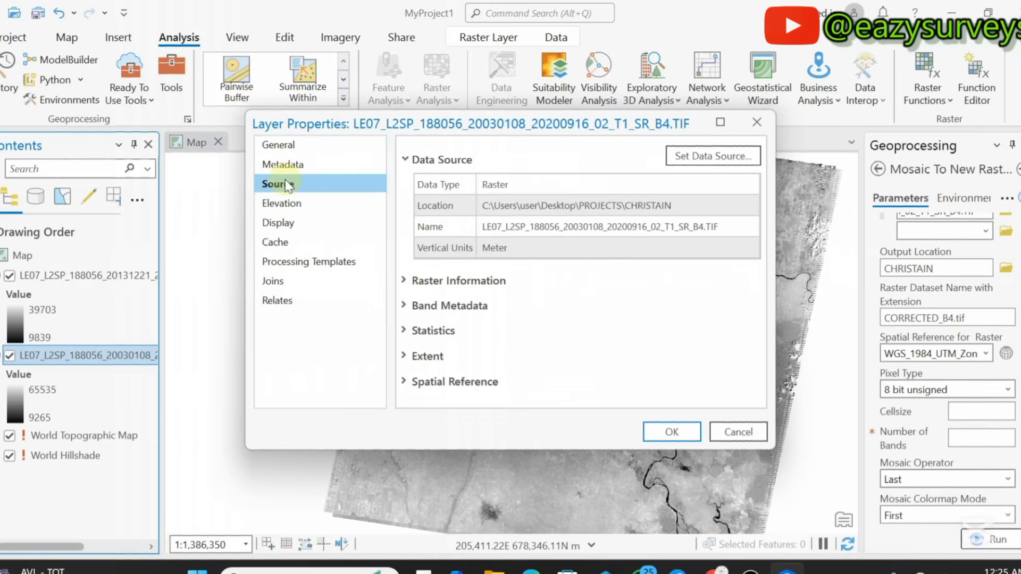
click(427, 281)
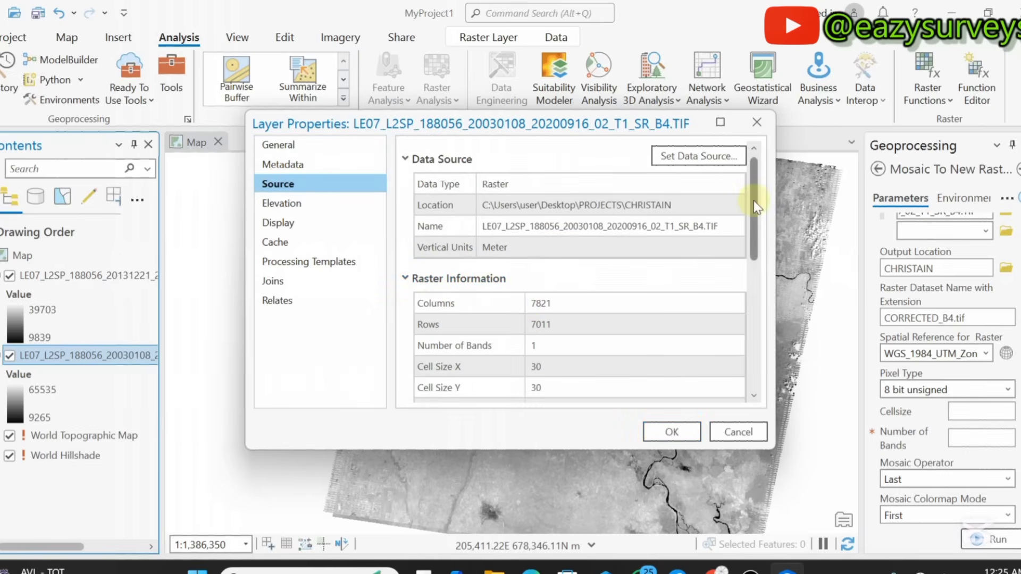
Check the 2003 raster's pixel type, pixel depth, cell size and number of bands, then close its properties
drag(754, 200, 745, 263)
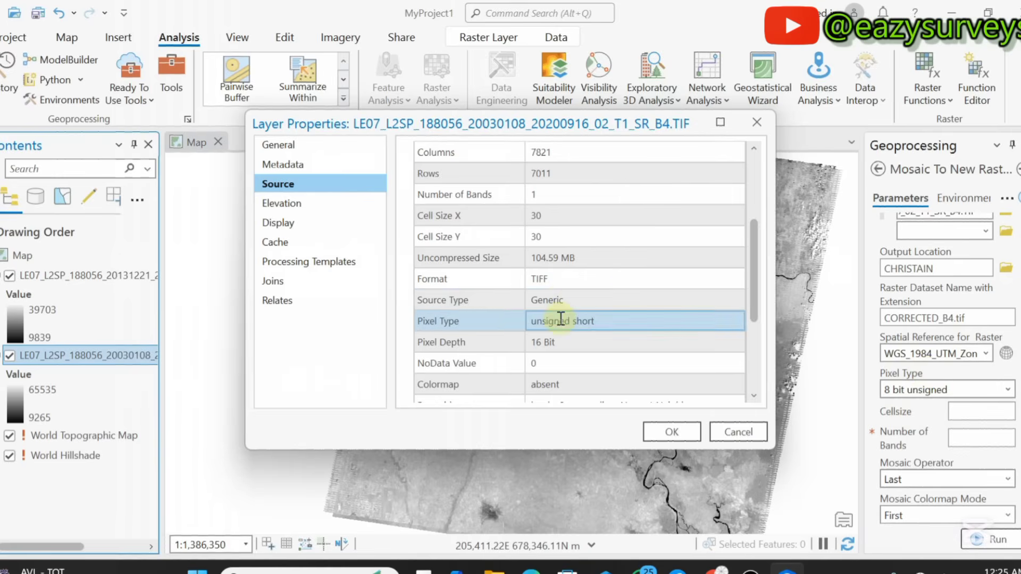
click(585, 321)
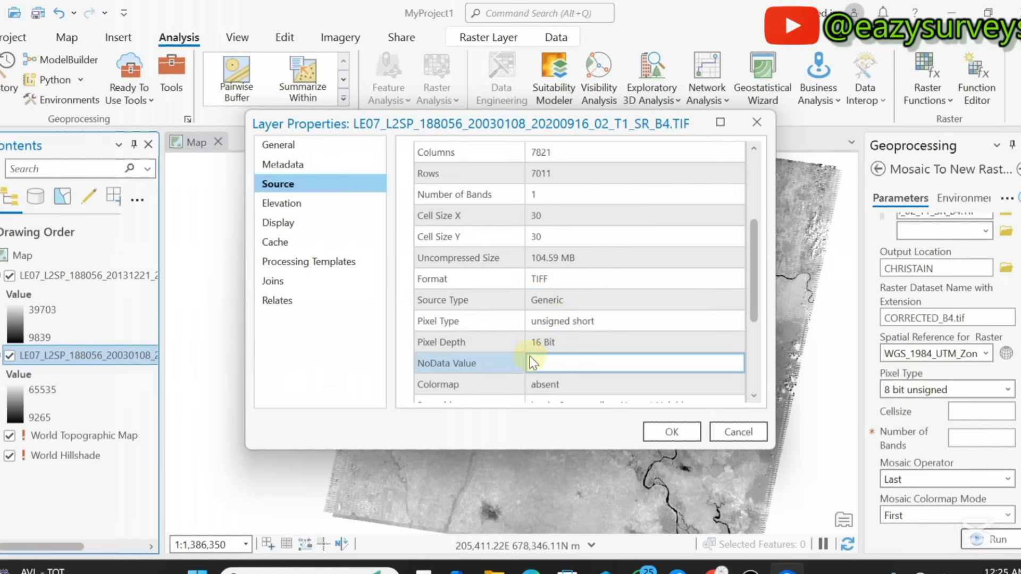
click(531, 343)
click(724, 363)
click(468, 196)
click(537, 217)
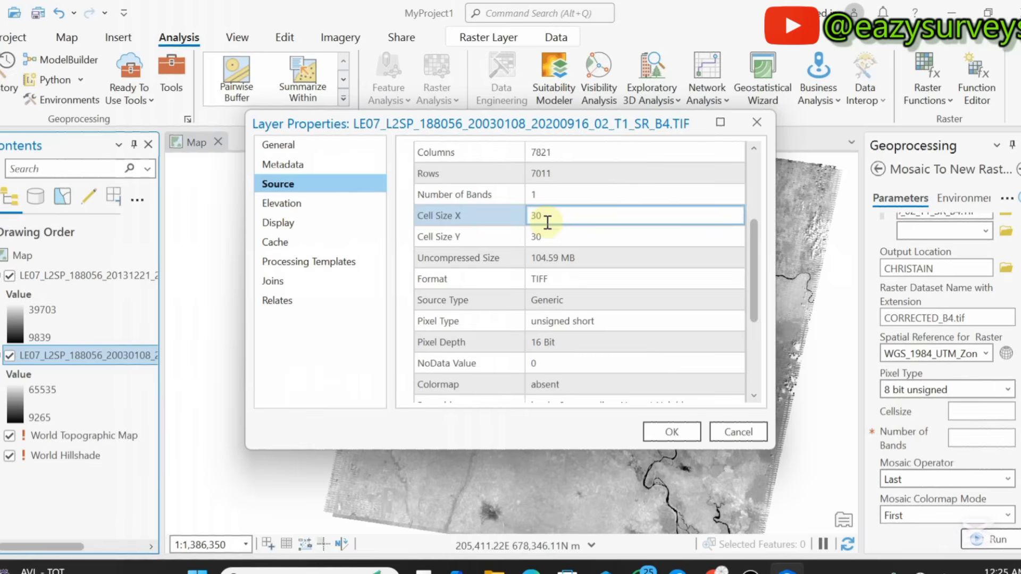
click(558, 238)
click(721, 281)
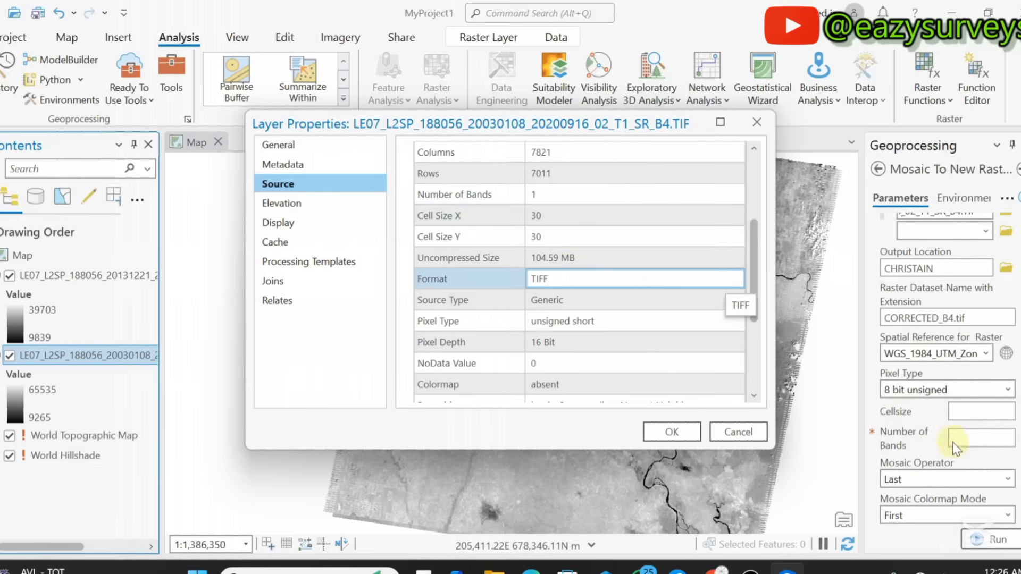
click(497, 197)
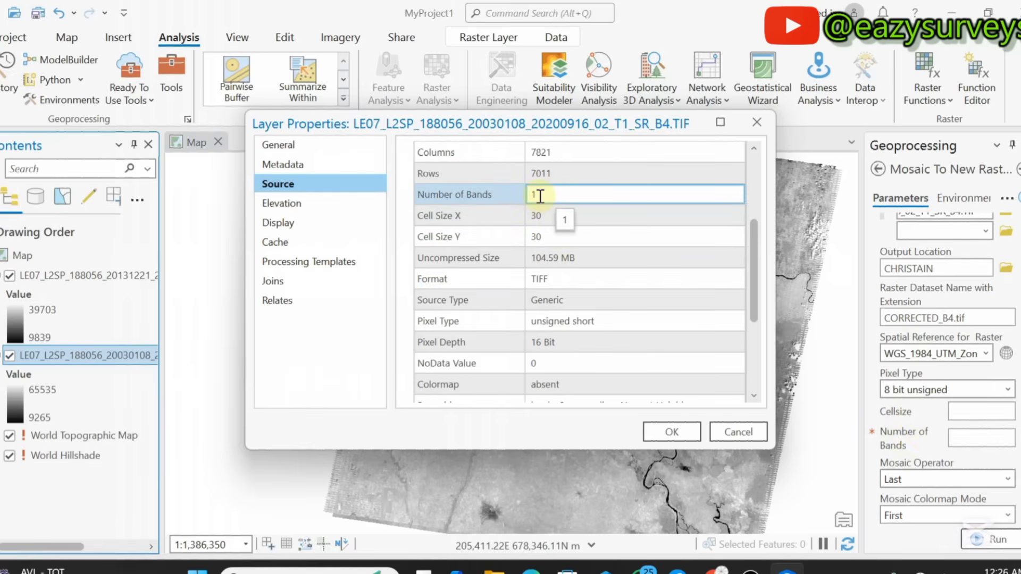
click(624, 382)
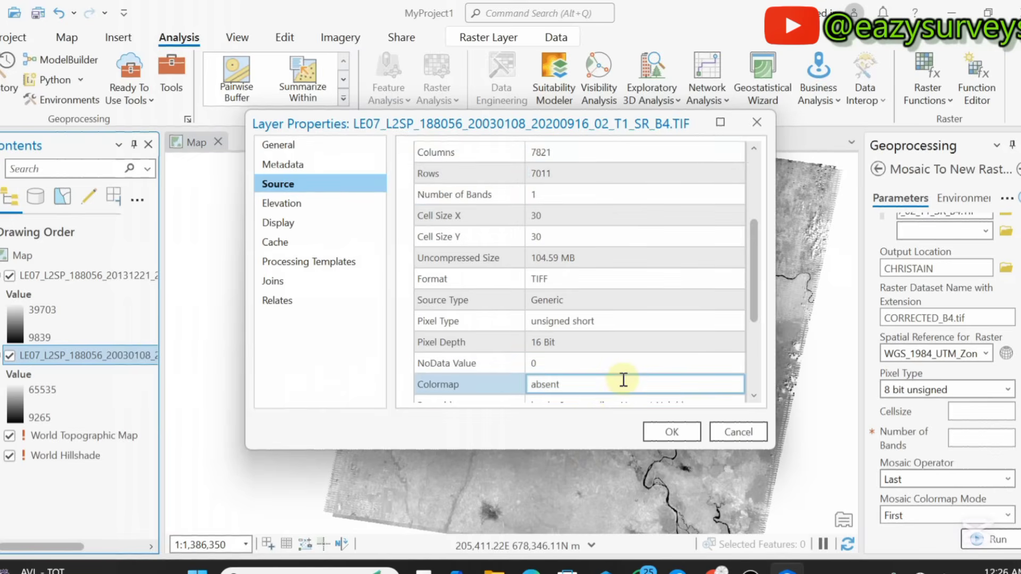
click(756, 124)
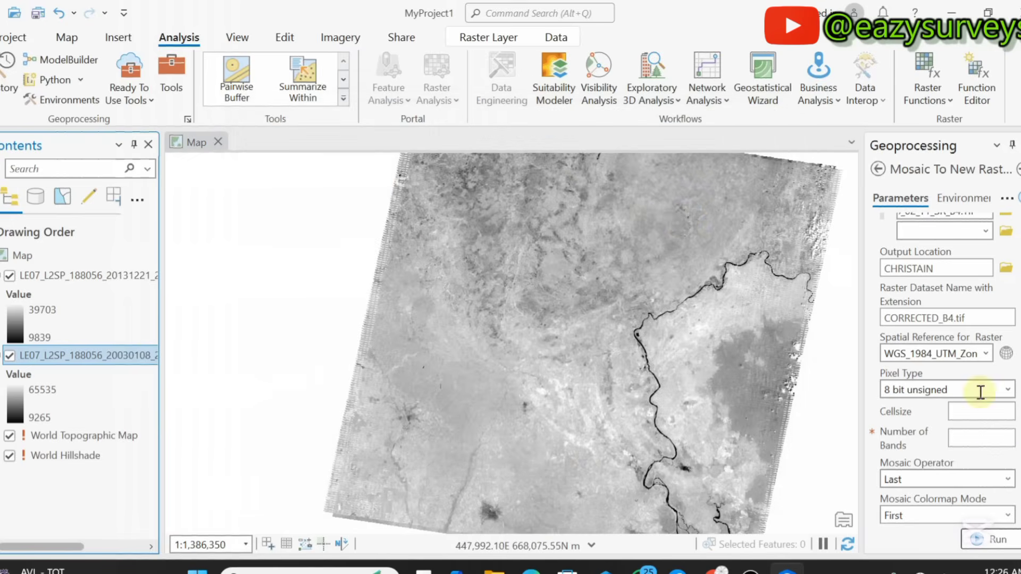
Set the mosaic's pixel type to 16 bit unsigned, the cell size to 30 and the number of bands to 1
click(1007, 391)
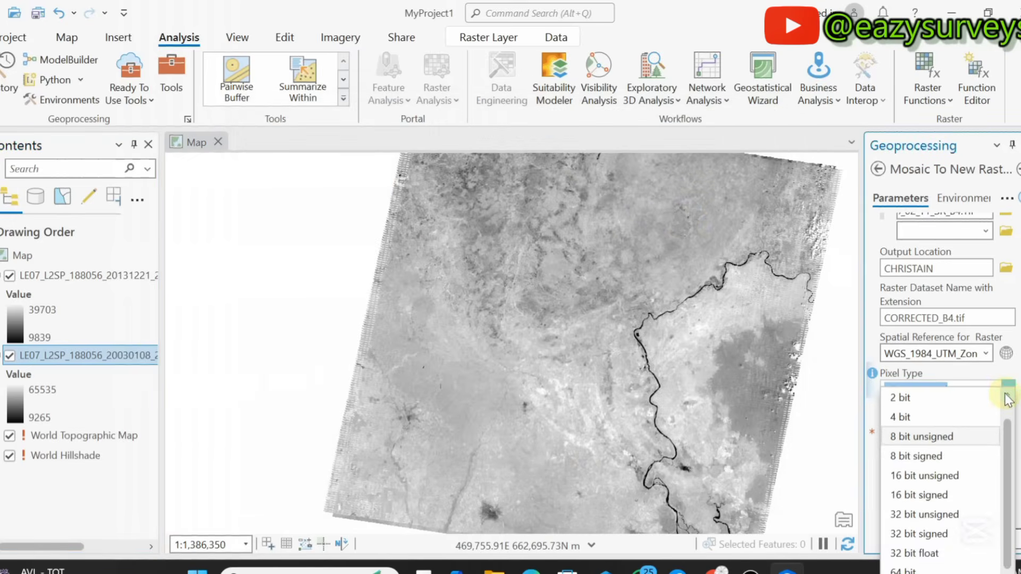
click(943, 475)
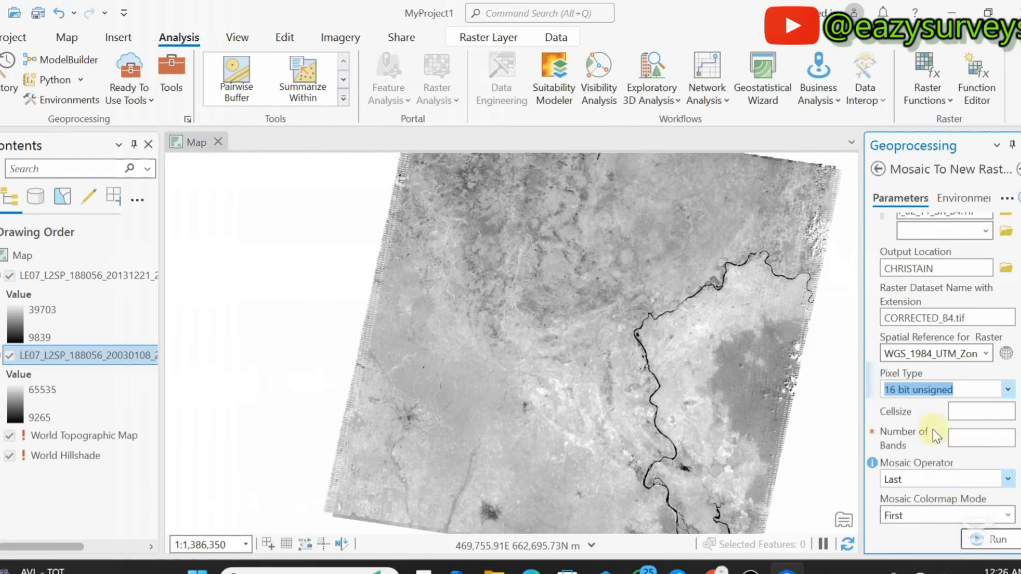
click(985, 410)
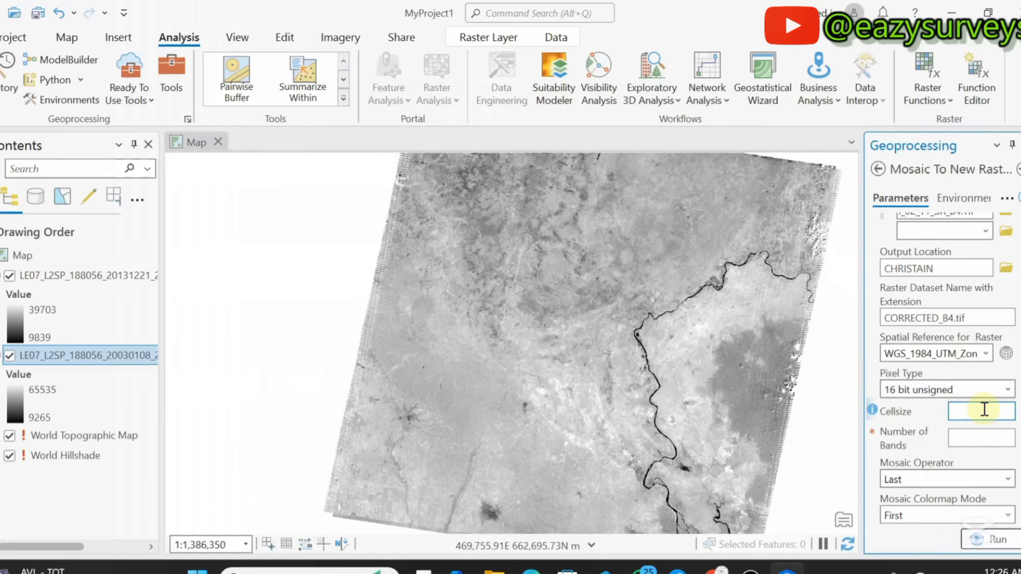
text(30)
click(978, 439)
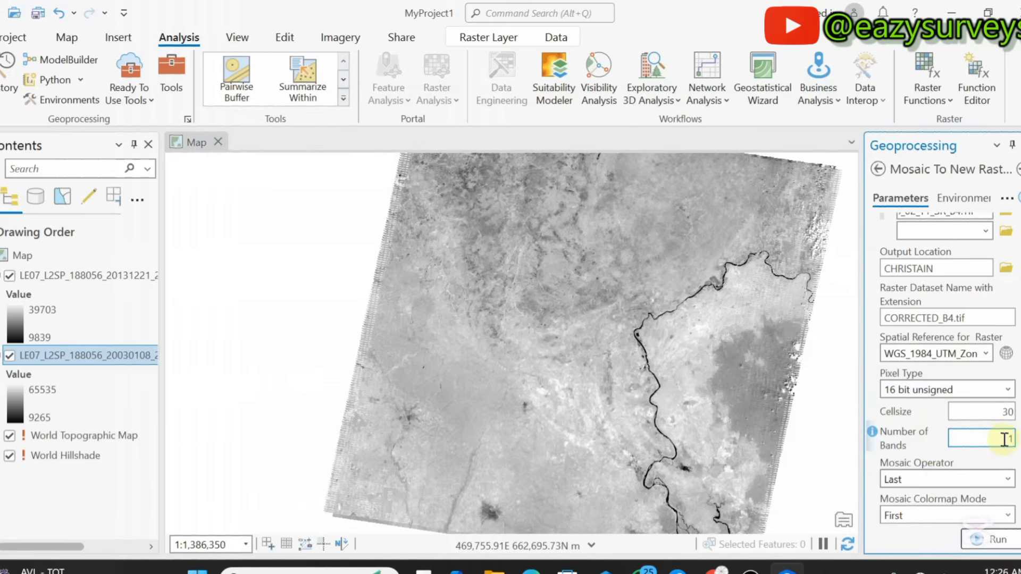
text(1)
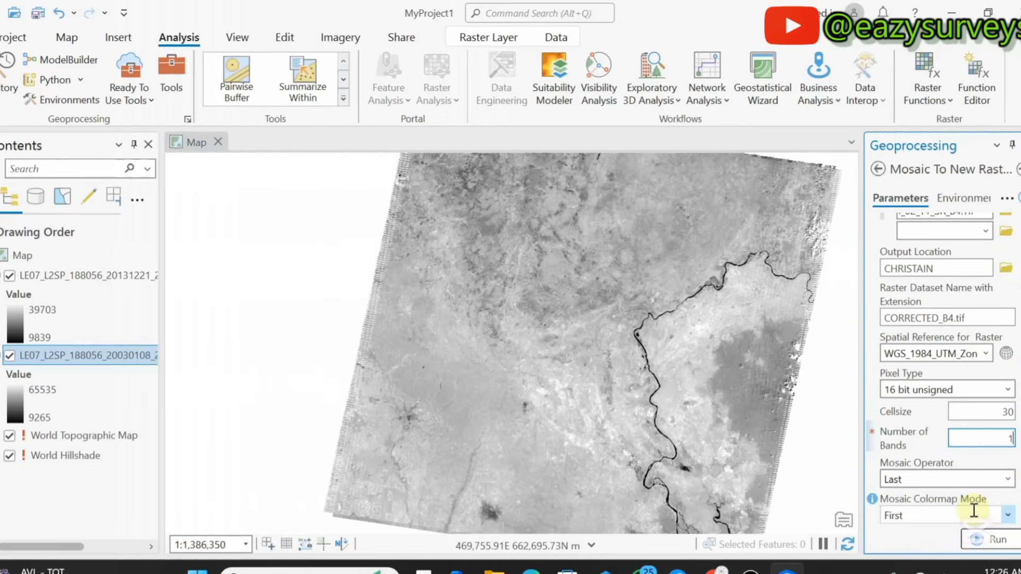
Set the mosaic operator to Mean and review the tool's input rasters
click(1009, 480)
click(1009, 481)
click(1009, 480)
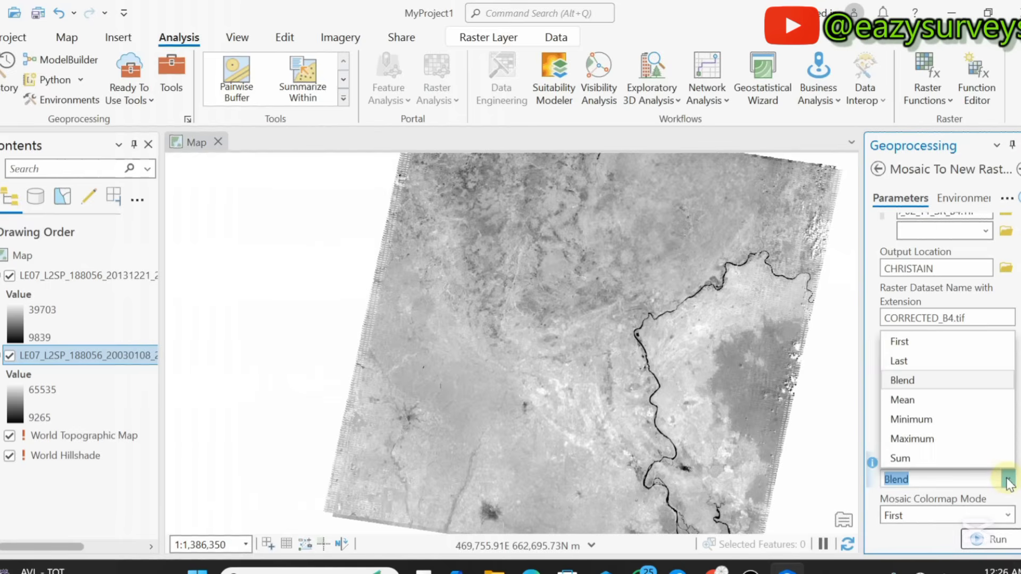
click(912, 400)
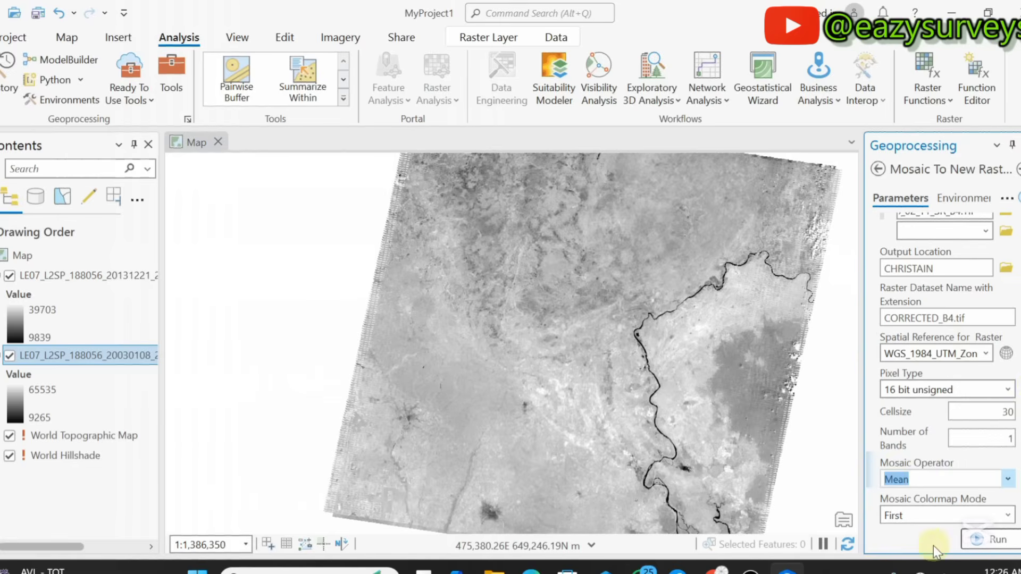
click(901, 514)
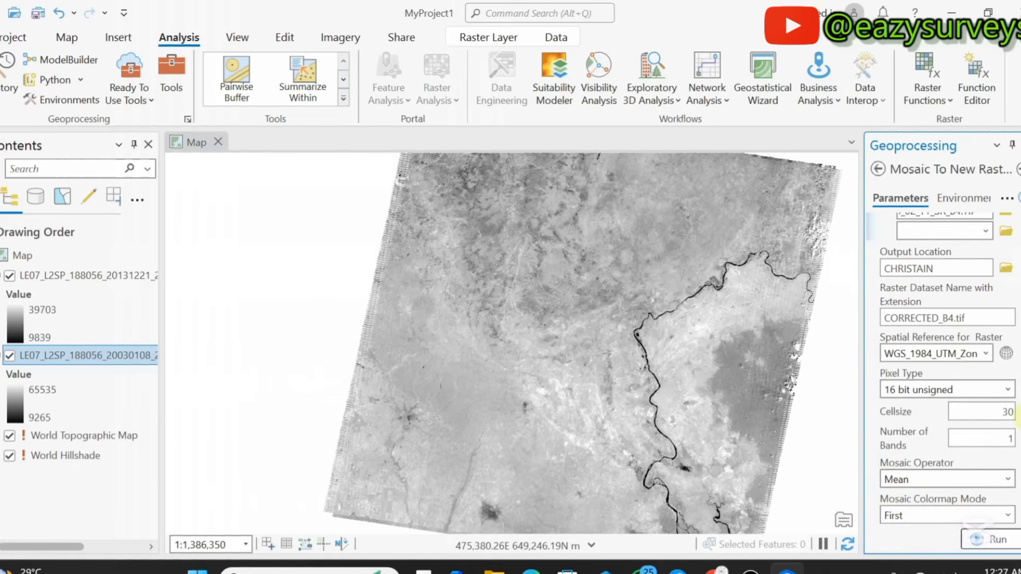
scroll(947, 320, up, 2)
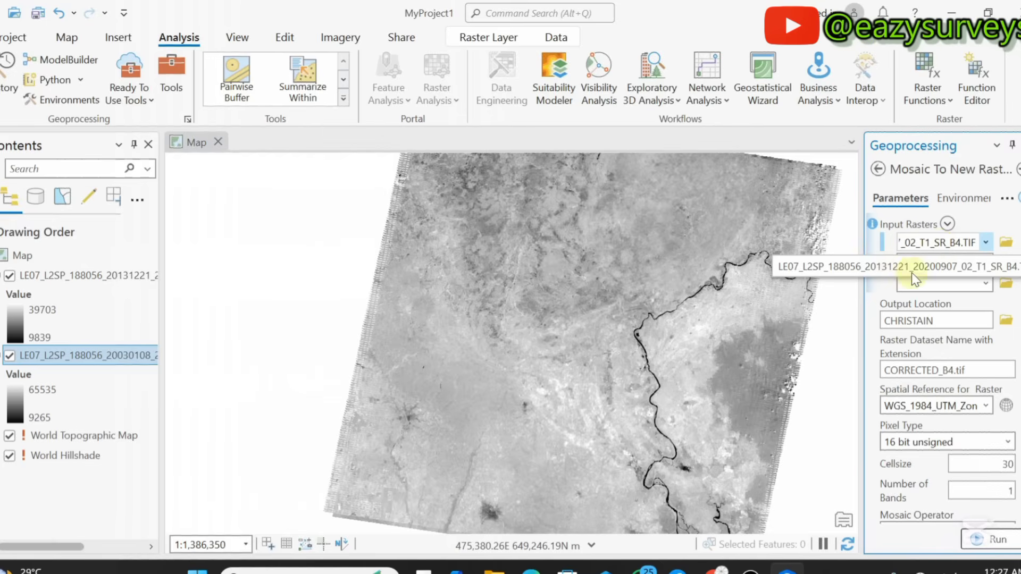
click(943, 243)
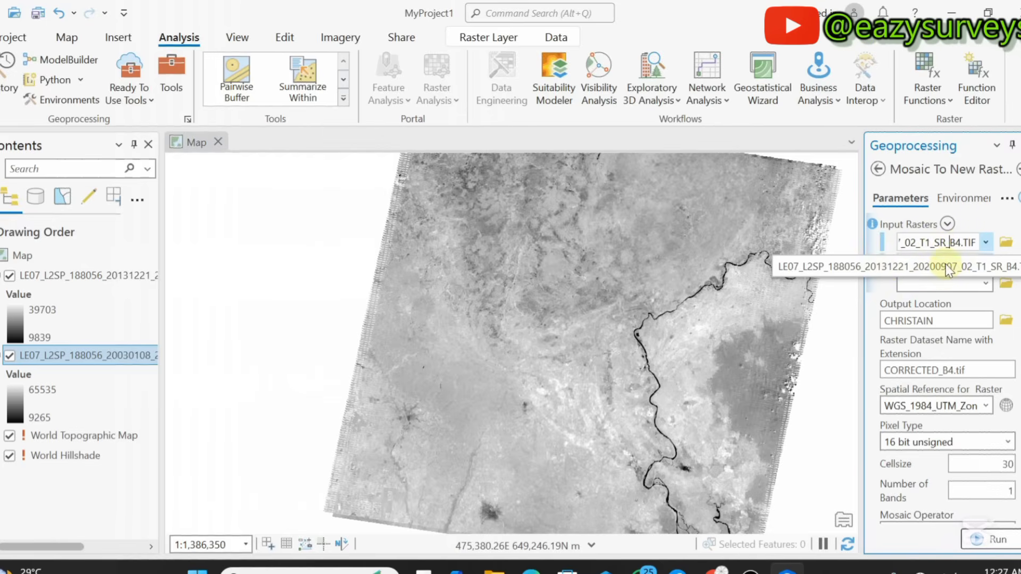
scroll(947, 367, down, 2)
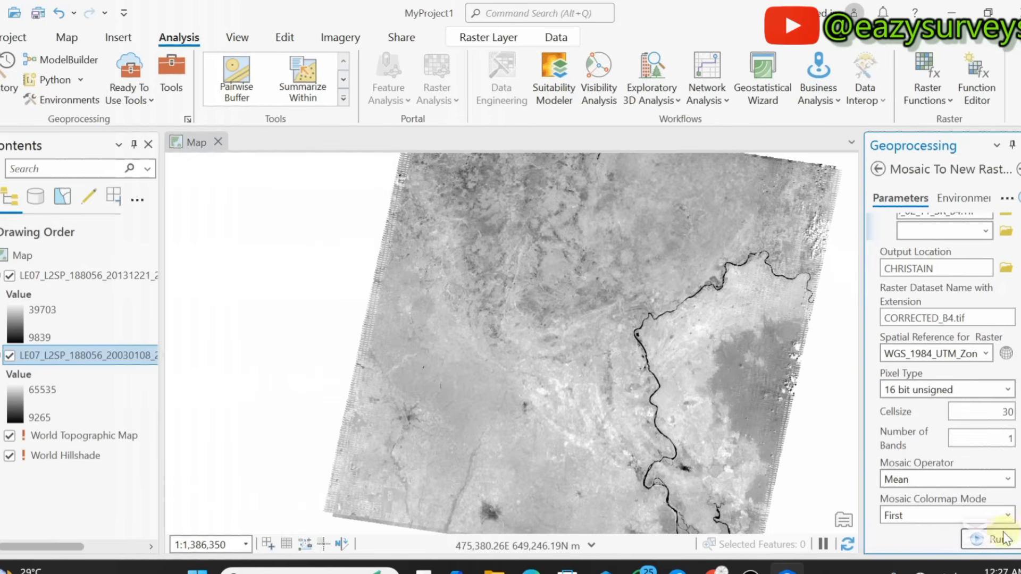
Set the mosaic colormap mode to First and run Mosaic To New Raster
click(1007, 519)
click(904, 475)
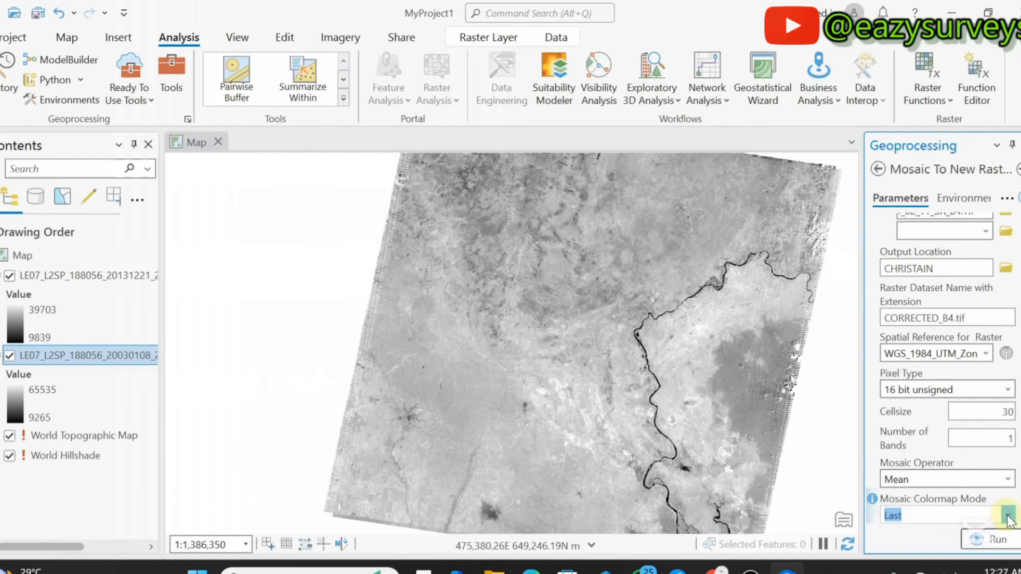
click(1007, 516)
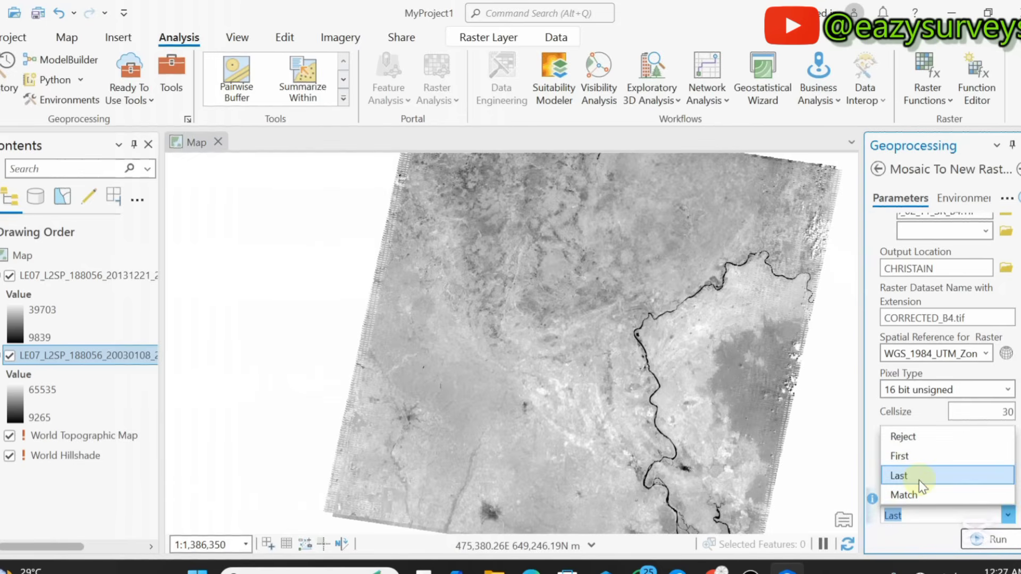
click(908, 456)
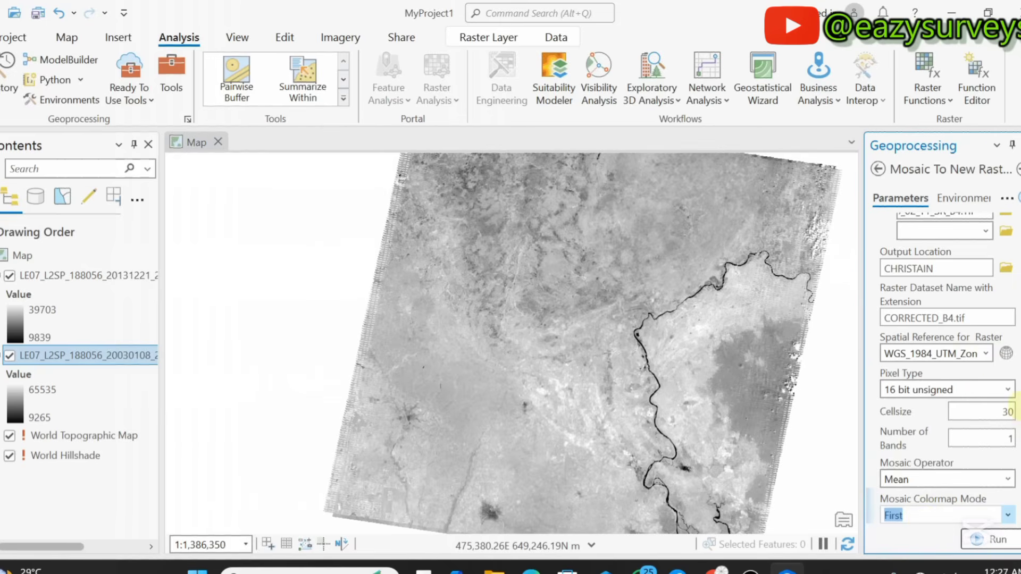
scroll(1018, 394, up, 2)
scroll(1018, 420, down, 2)
click(991, 541)
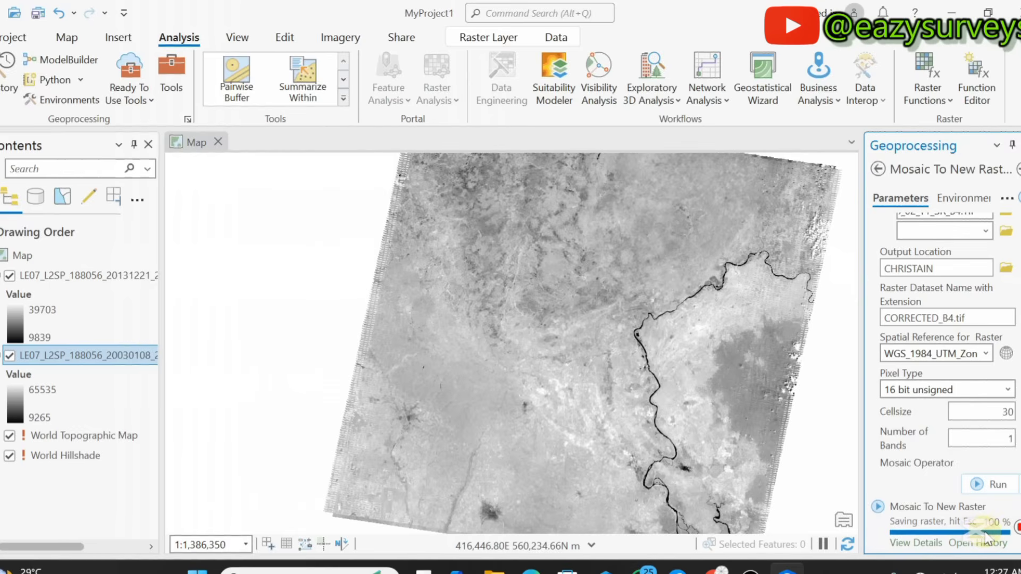
scroll(418, 337, up, 5)
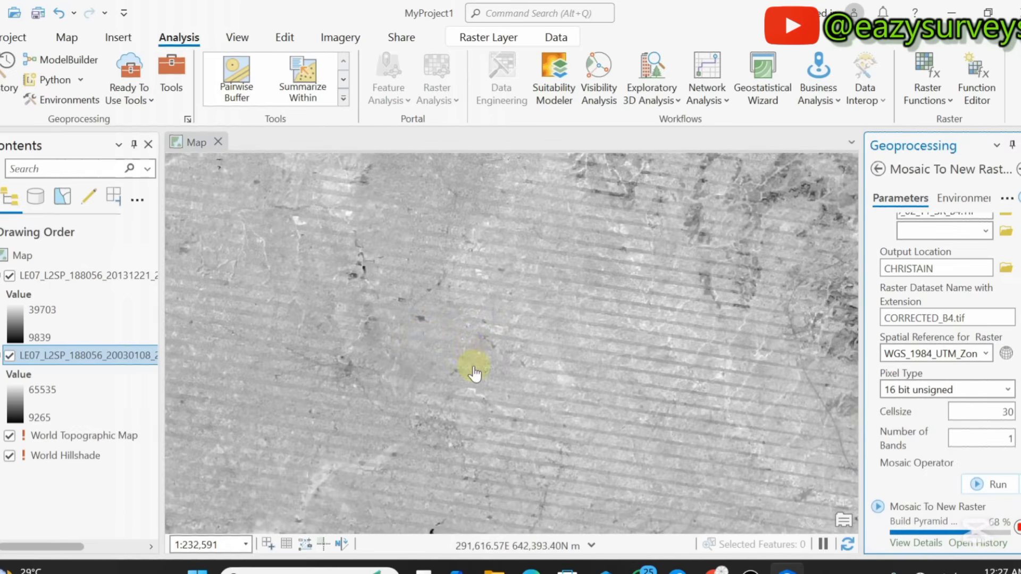
scroll(600, 406, down, 3)
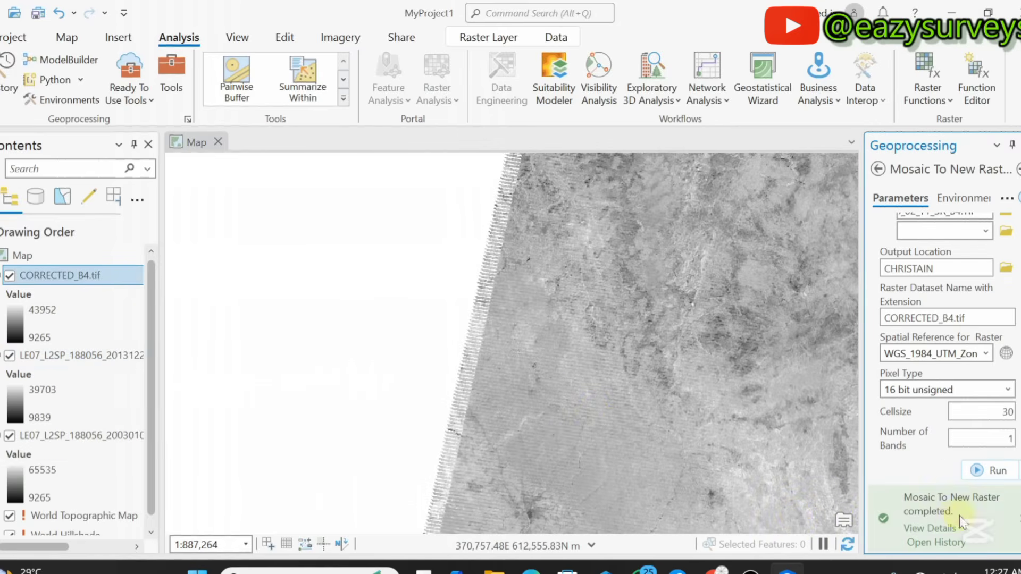
click(949, 528)
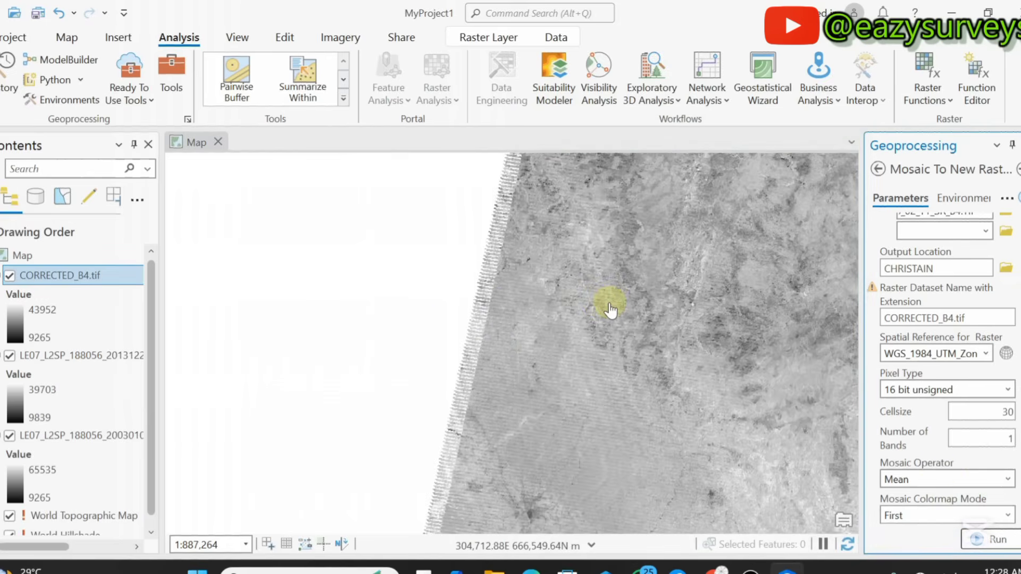
Hide CORRECTED_B4.tif and the 2003 raster, and inspect the 2013 raster's scan-line gaps on the map
drag(605, 313, 379, 330)
scroll(379, 330, down, 3)
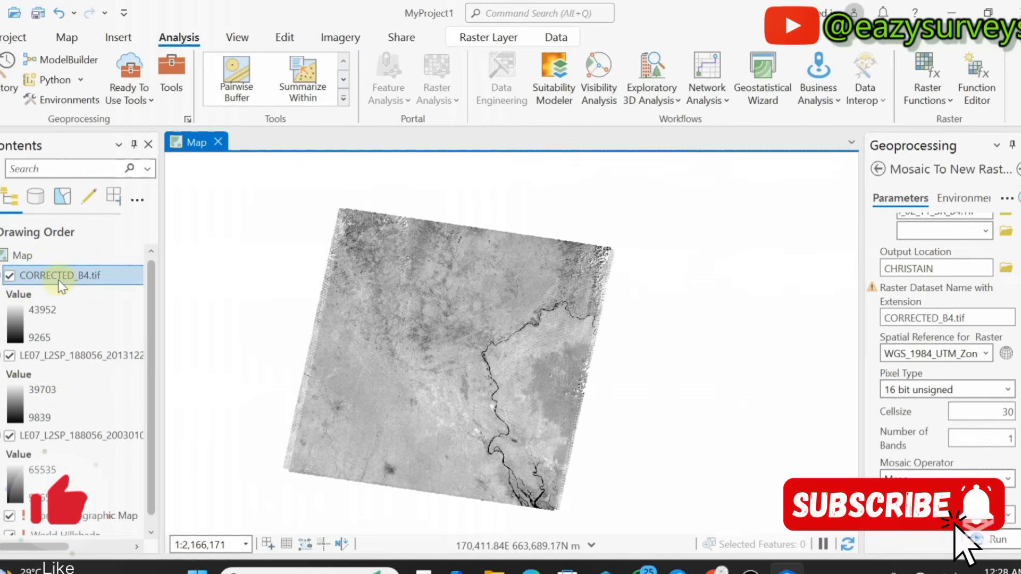
click(10, 276)
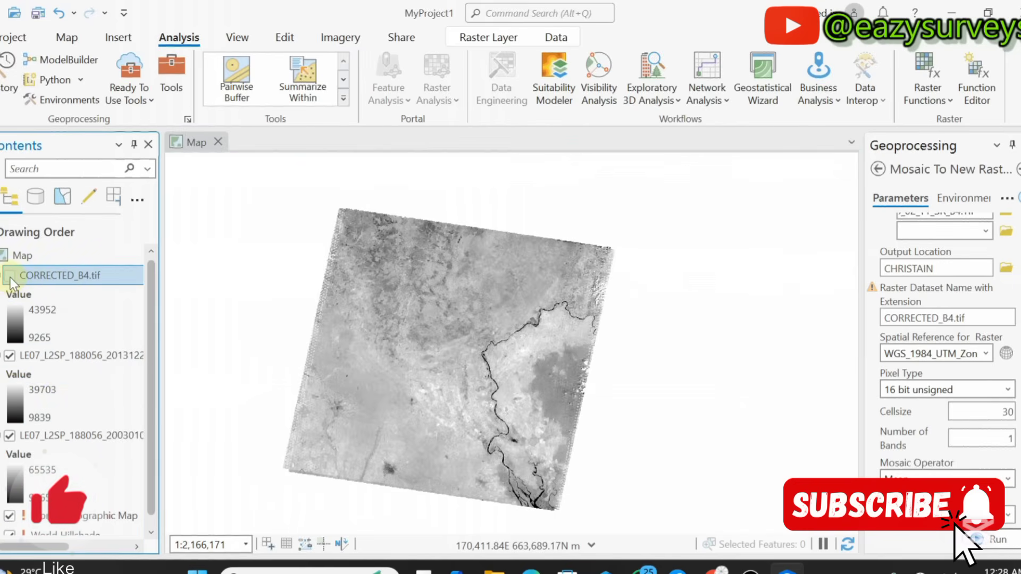
click(11, 355)
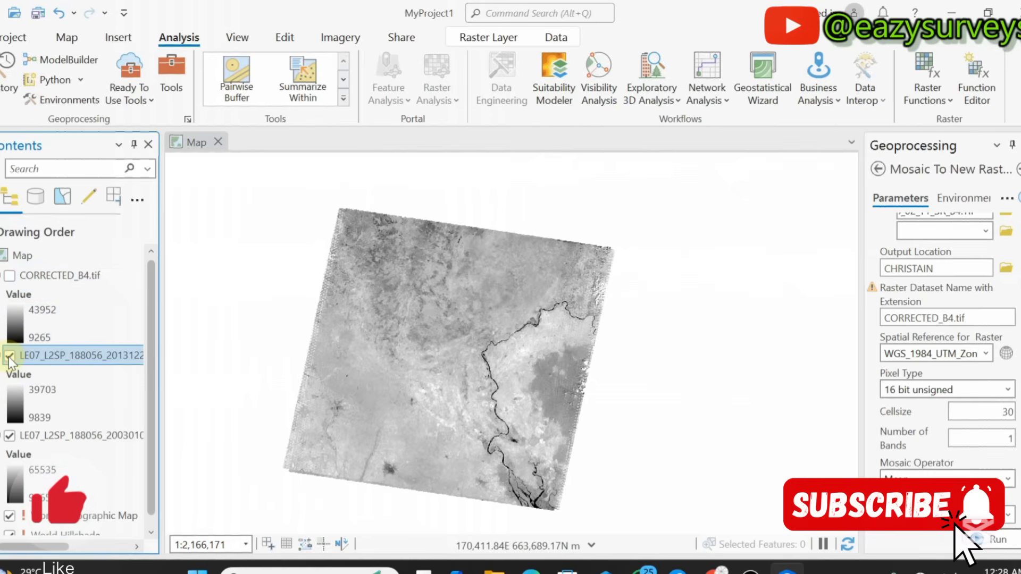
click(10, 356)
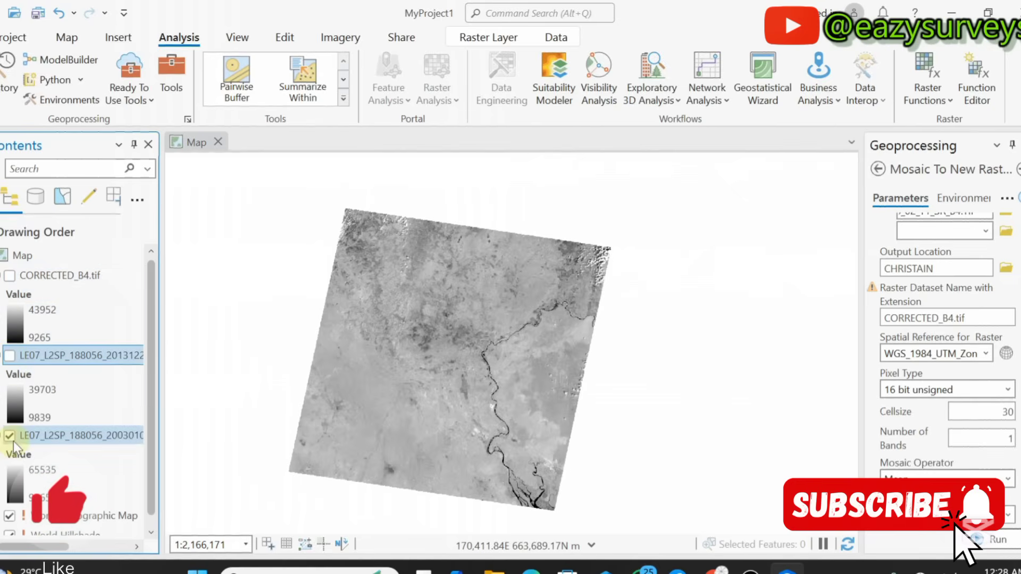
click(10, 436)
click(10, 355)
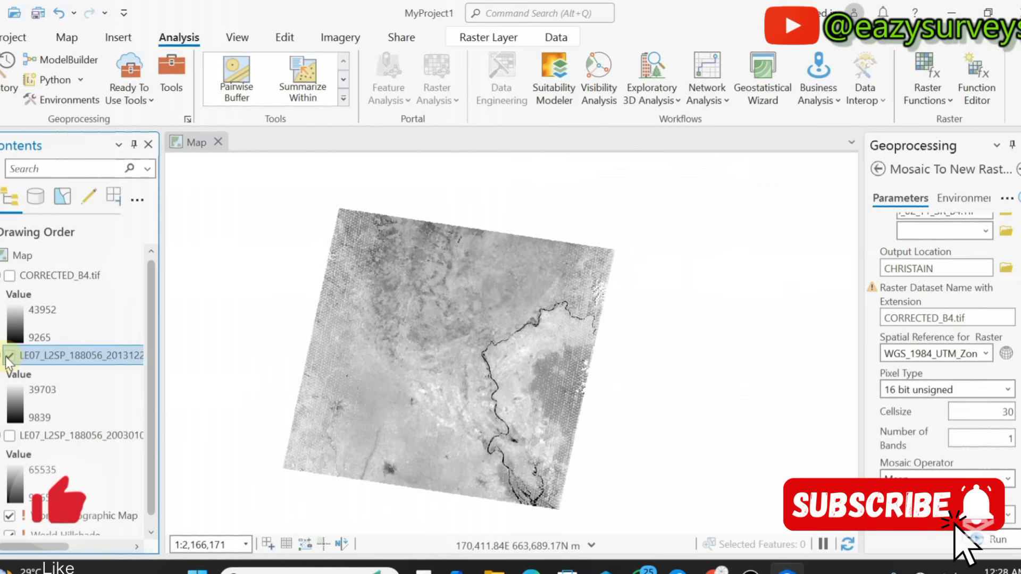
scroll(326, 353, up, 8)
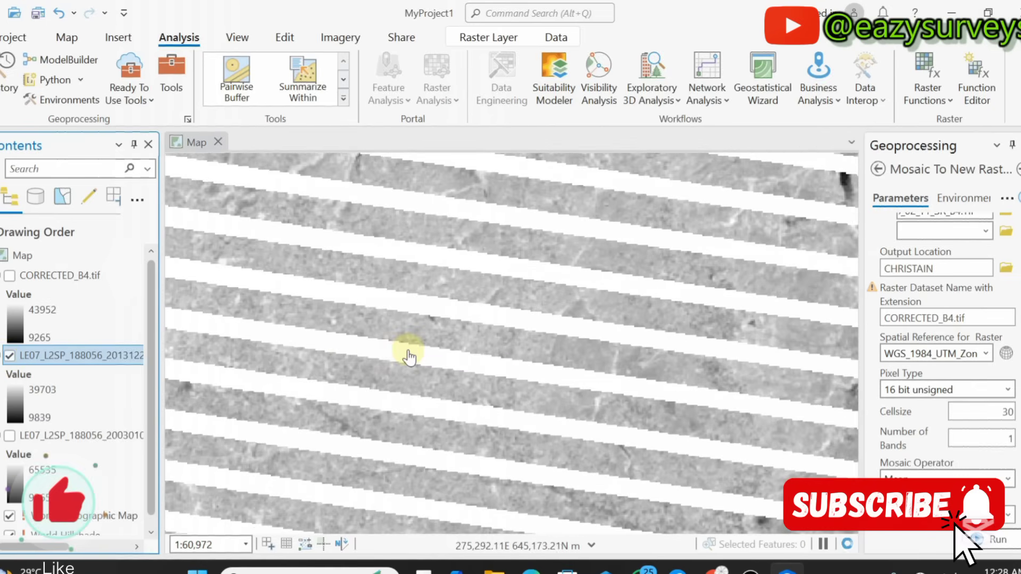
scroll(406, 283, down, 4)
scroll(448, 361, up, 3)
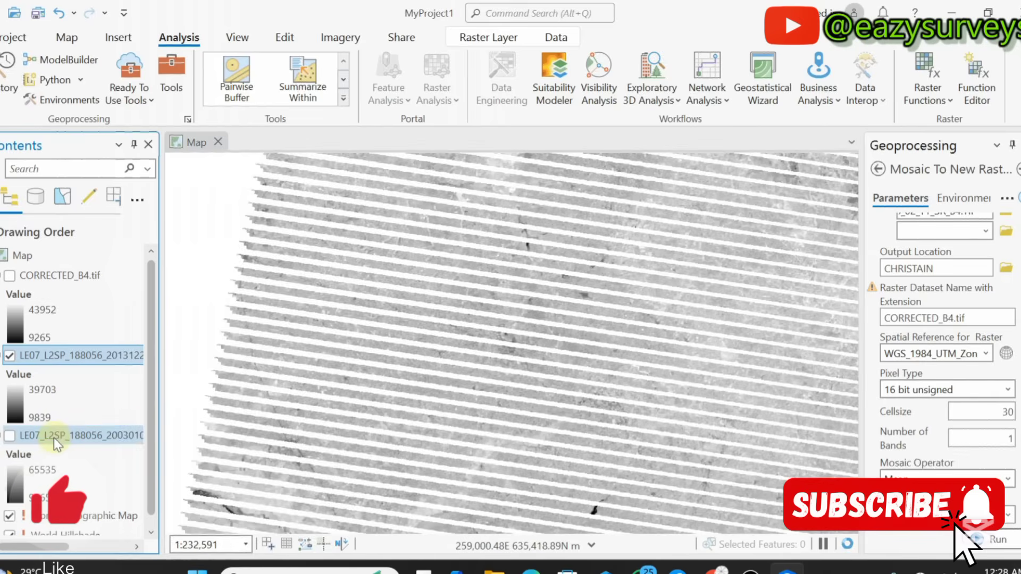
Remove the 2003 band 4 raster from the map
click(54, 438)
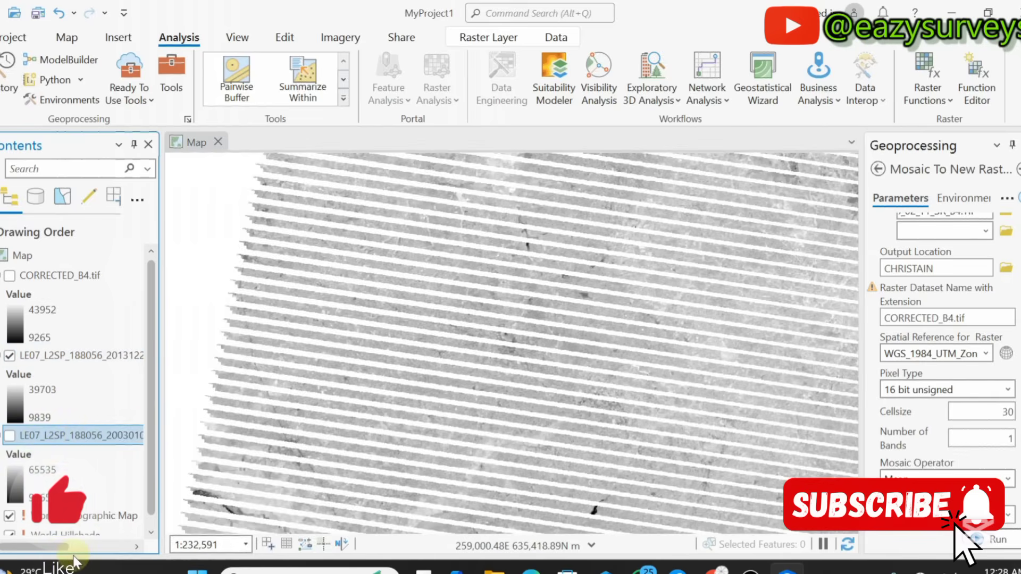
right_click(53, 436)
click(109, 35)
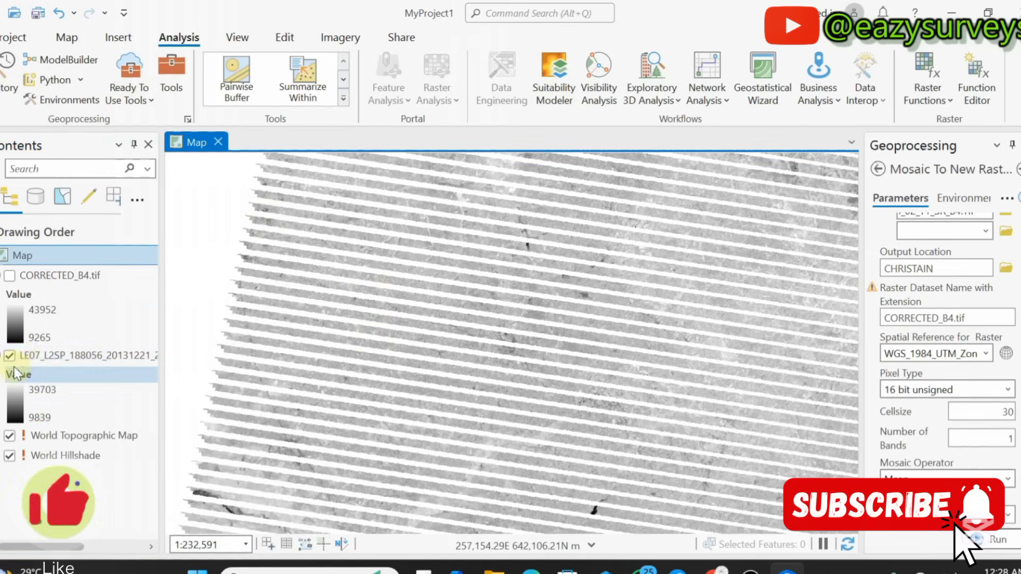
Check the full name of the 2013 band 4 layer and examine its gaps up close and across the scene
click(85, 354)
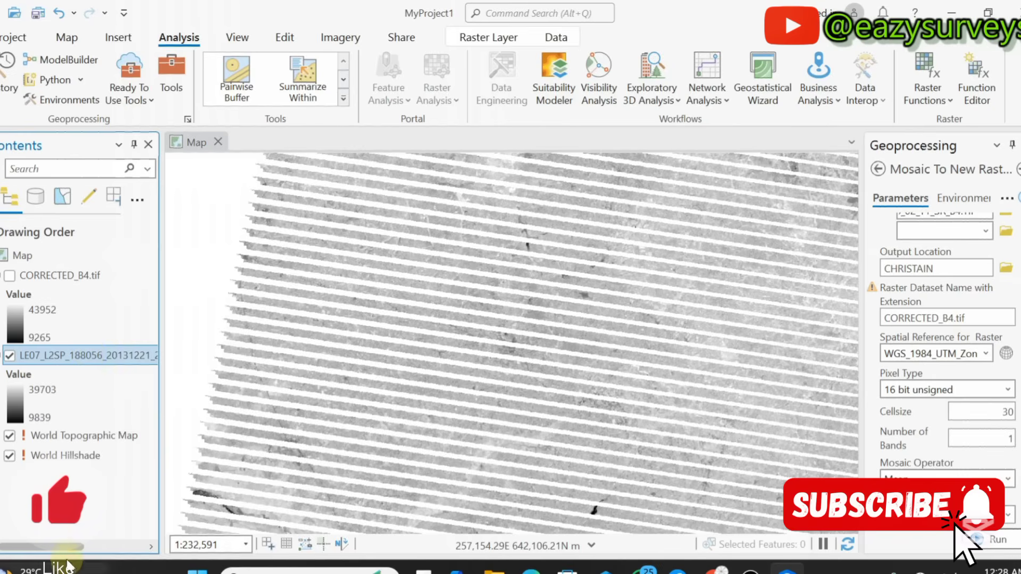
drag(70, 544, 129, 545)
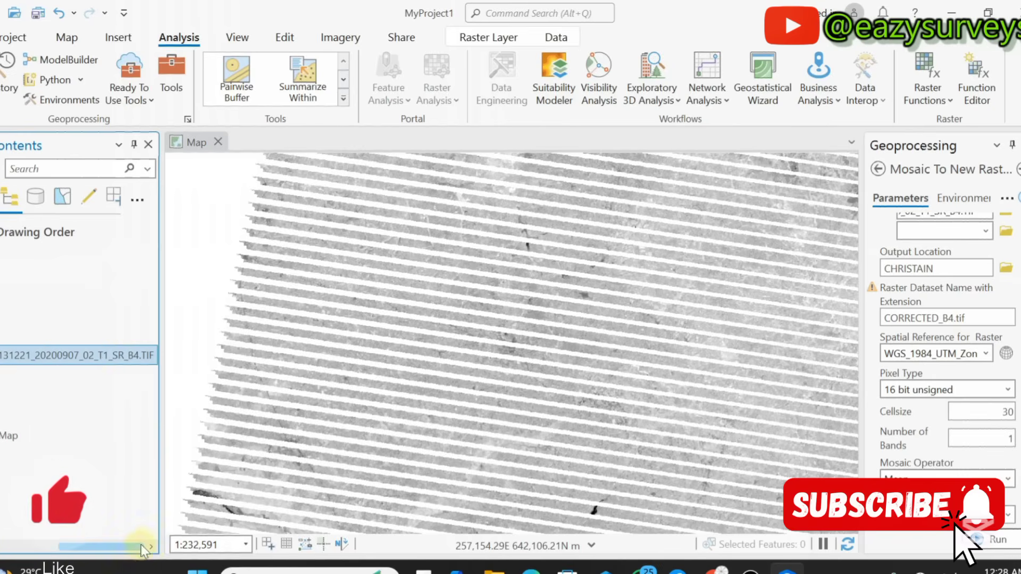
drag(377, 411, 417, 392)
scroll(479, 390, down, 3)
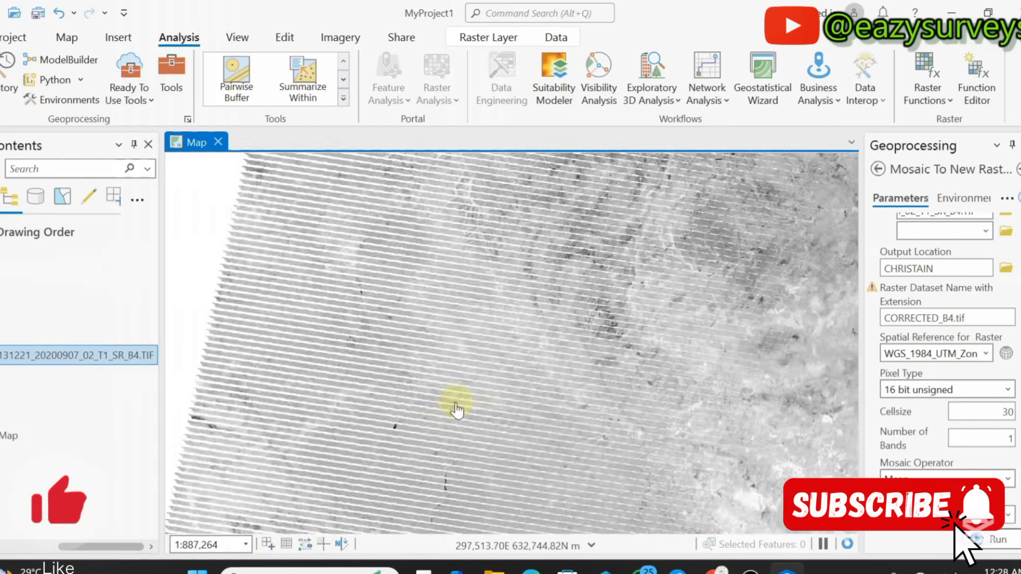
scroll(460, 410, up, 3)
scroll(464, 413, down, 5)
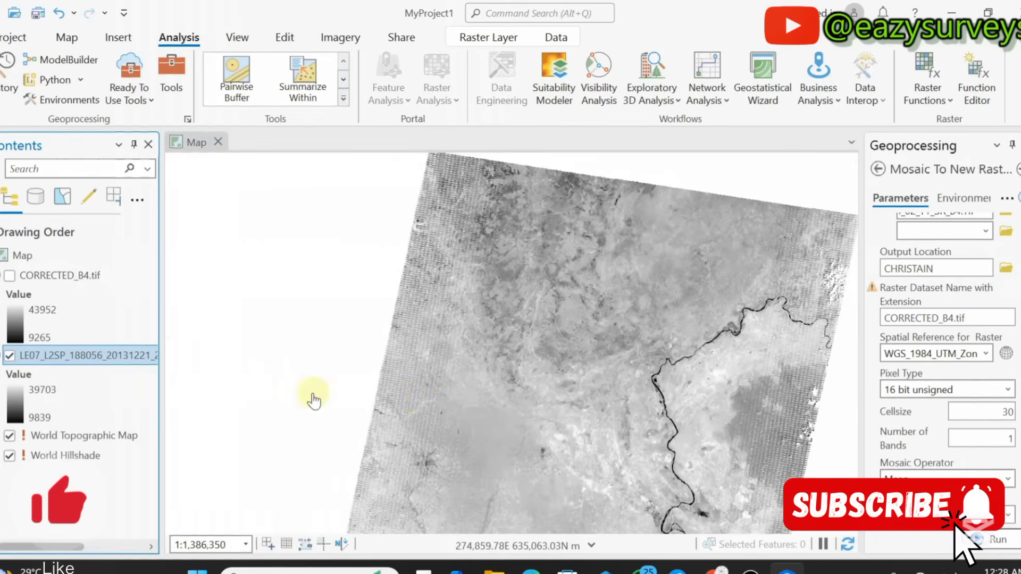
Compare CORRECTED_B4.tif with the 2013 raster by toggling the mosaic's visibility over the scene's edge, and examine the gaps along the river
click(9, 276)
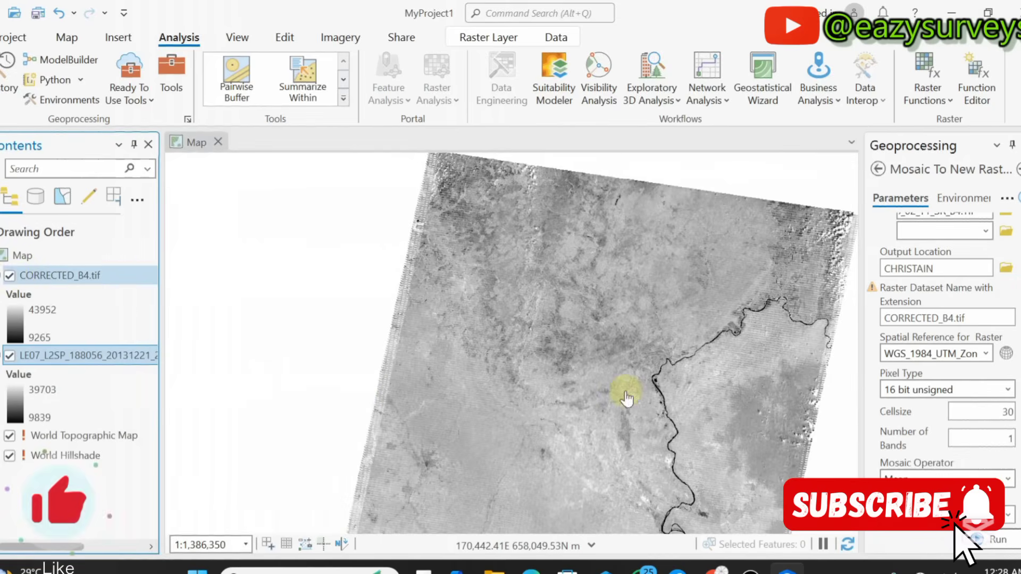
click(10, 275)
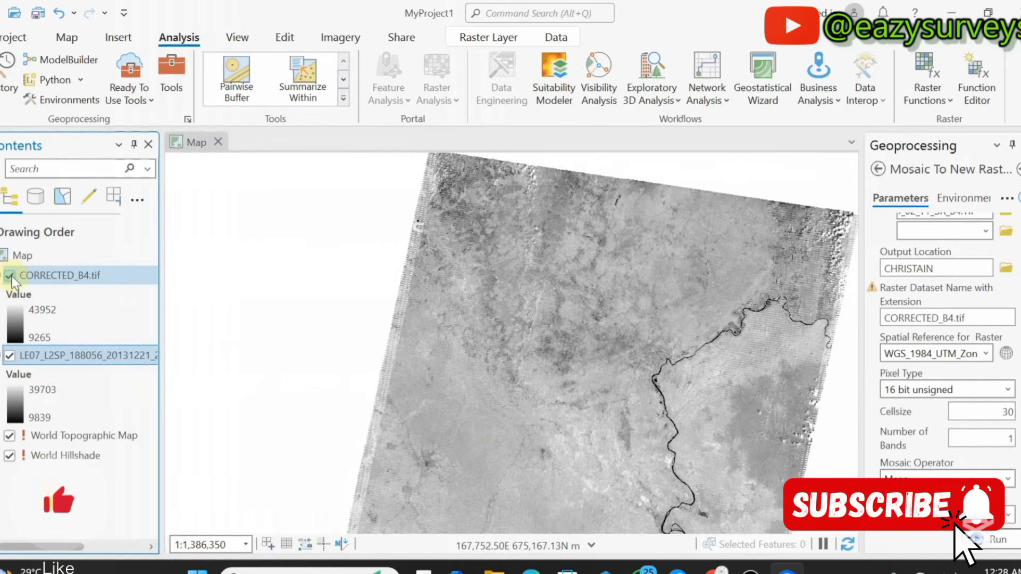
scroll(427, 396, up, 3)
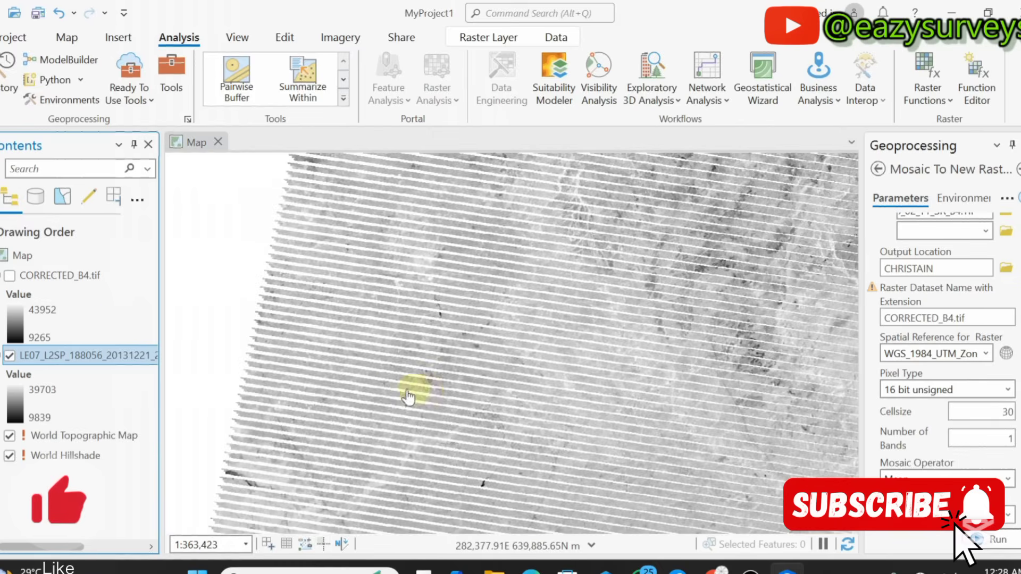
click(8, 275)
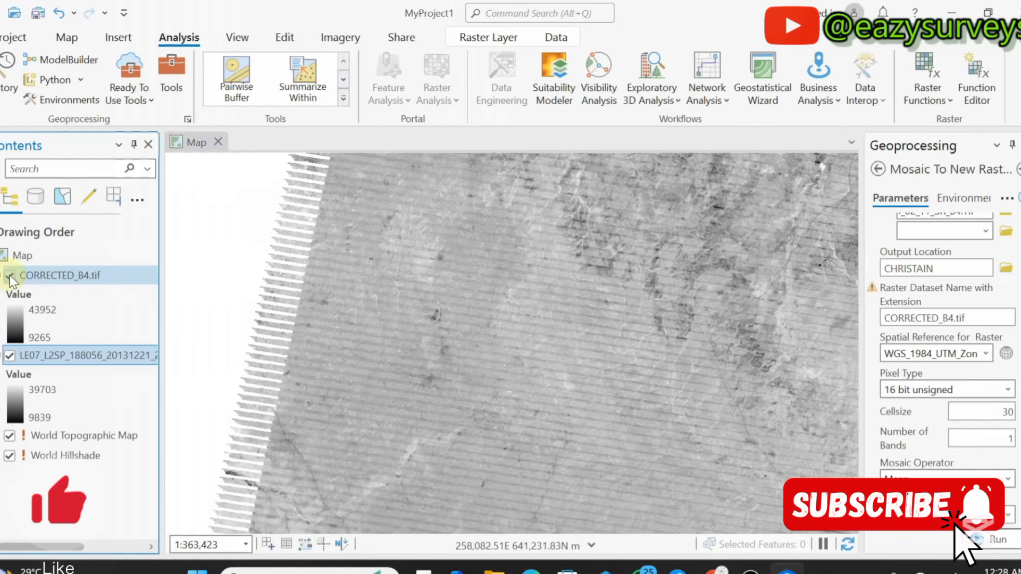
click(10, 276)
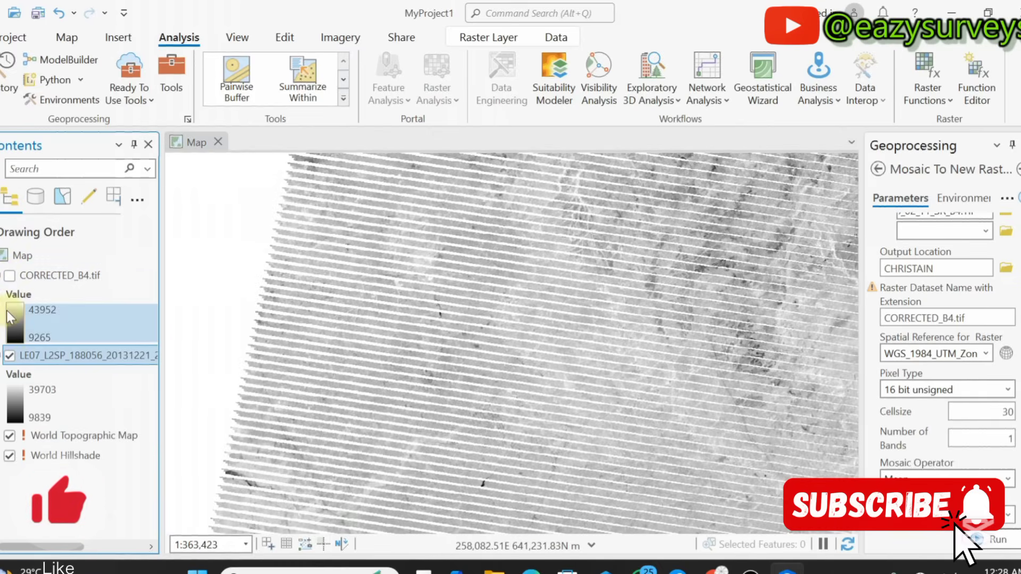
scroll(347, 330, down, 5)
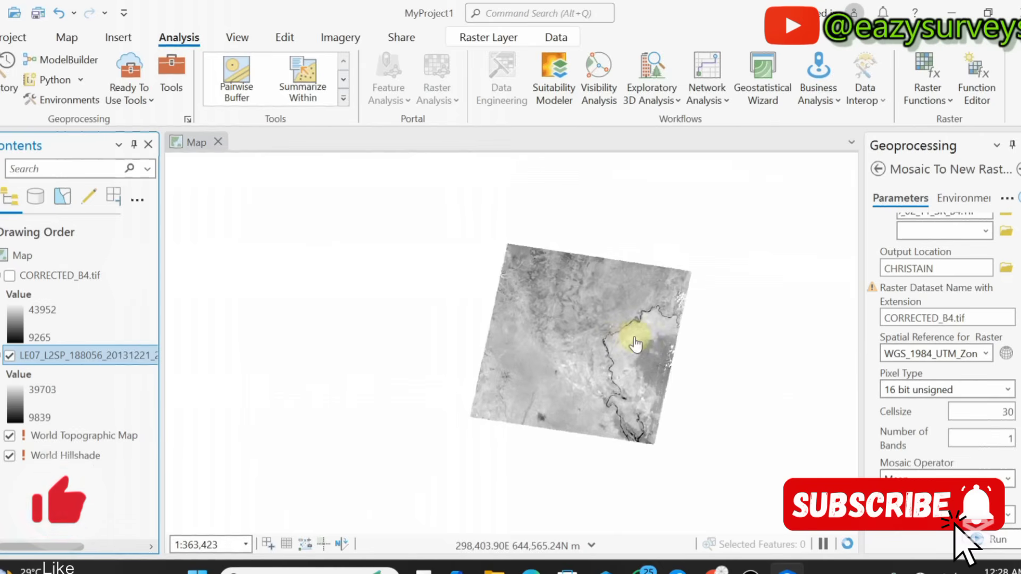
scroll(426, 279, up, 5)
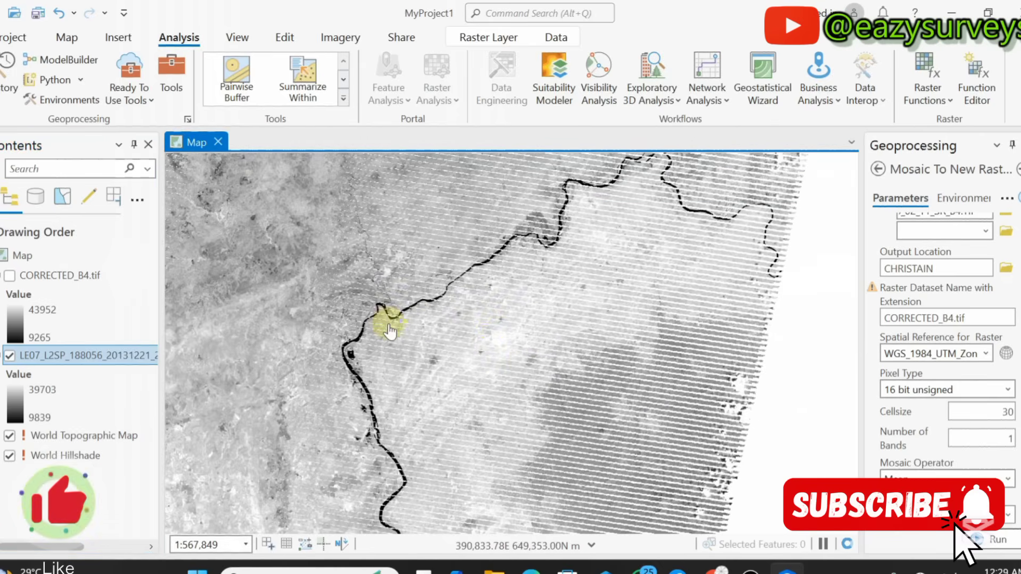
scroll(388, 319, up, 3)
scroll(520, 391, down, 3)
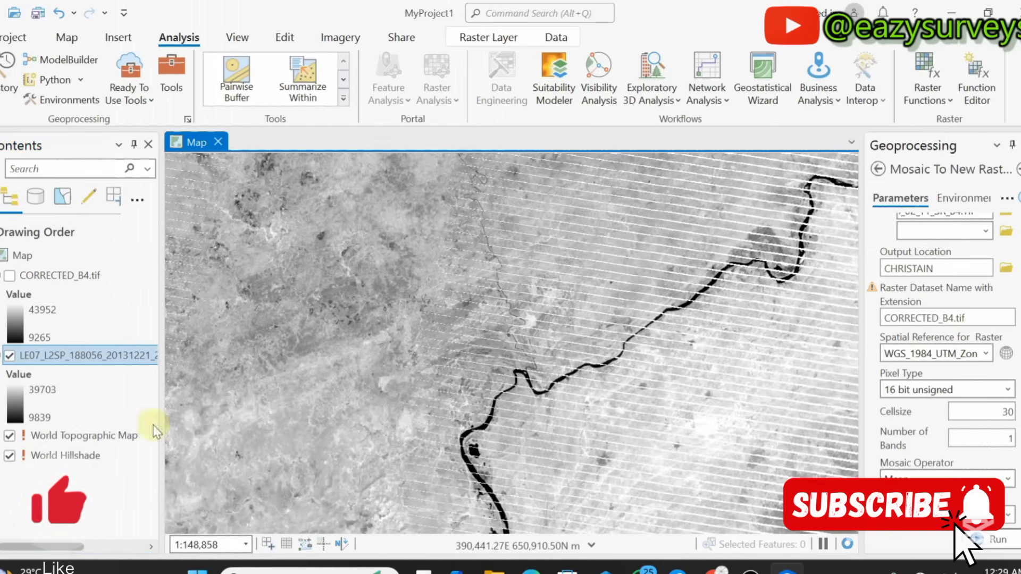
click(24, 275)
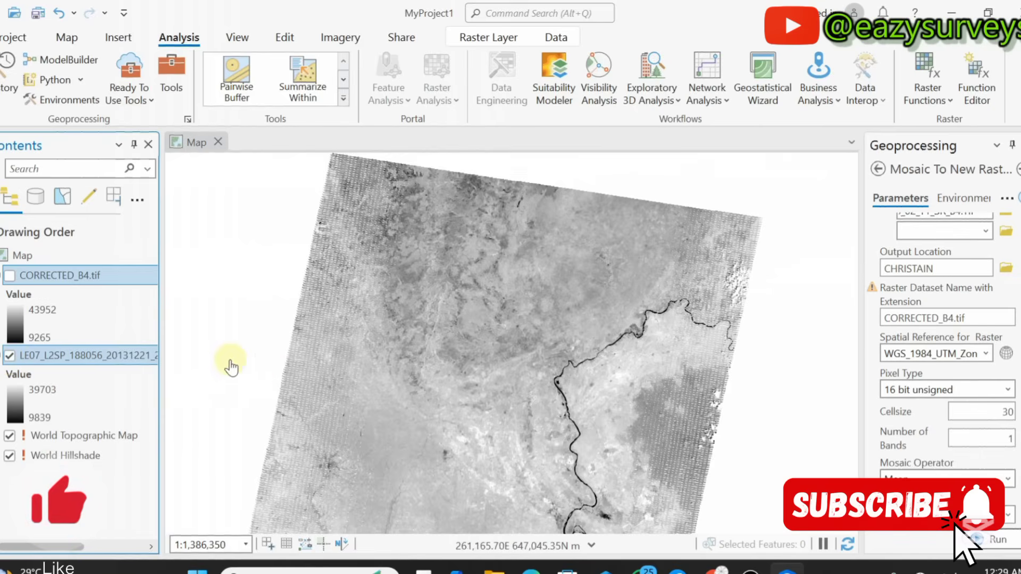
Show only CORRECTED_B4.tif and inspect the filled gaps around the river
click(10, 355)
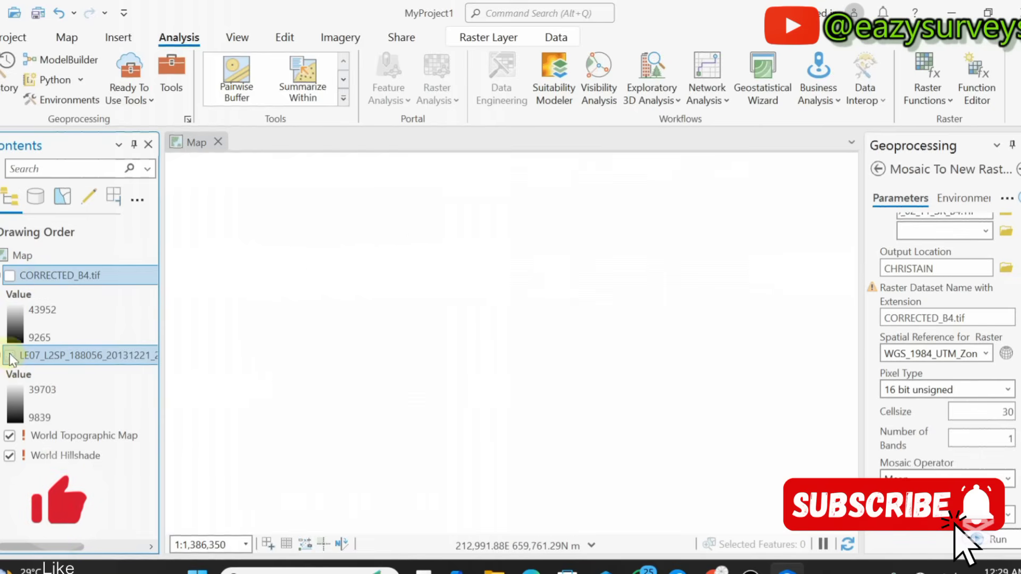
click(9, 275)
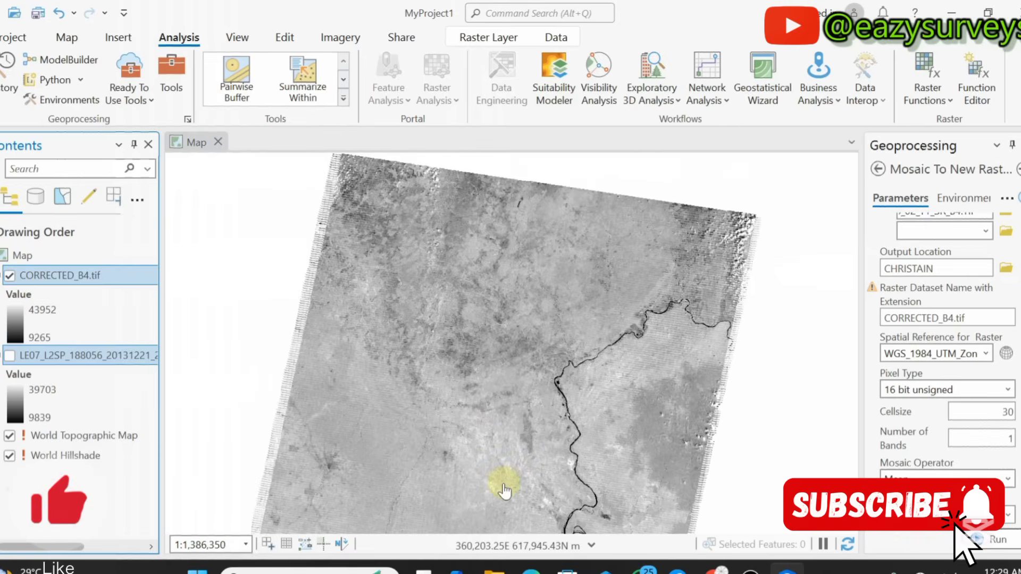
scroll(651, 368, up, 2)
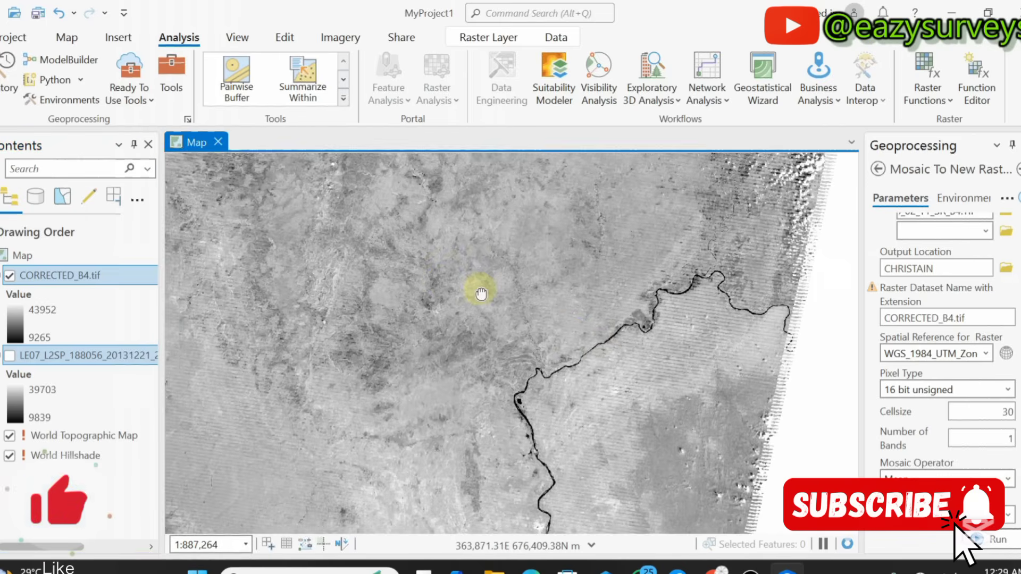
scroll(571, 322, up, 2)
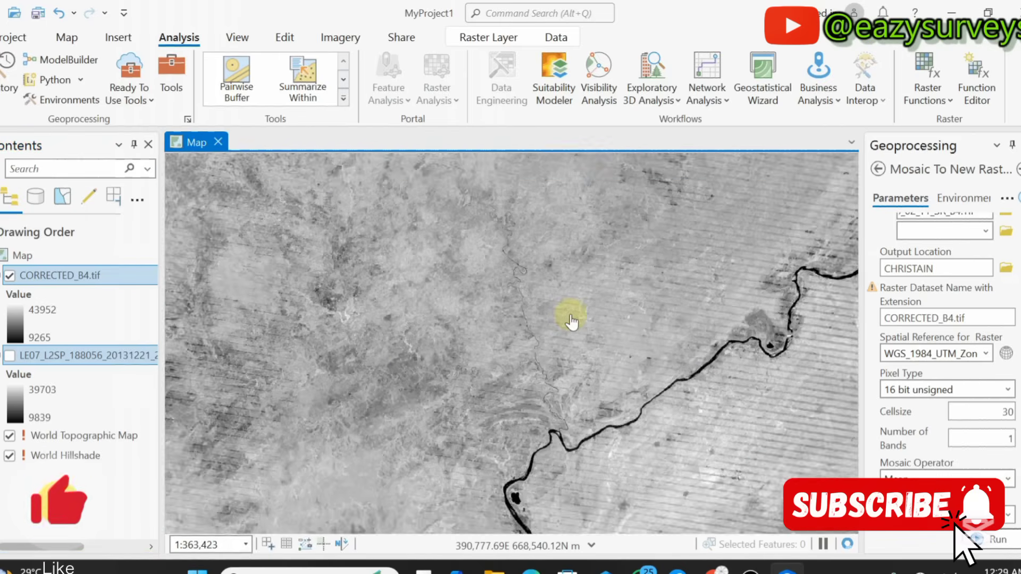
Hide CORRECTED_B4.tif and display the 2013 raster again across the scene for comparison
click(10, 275)
click(10, 356)
scroll(406, 365, down, 5)
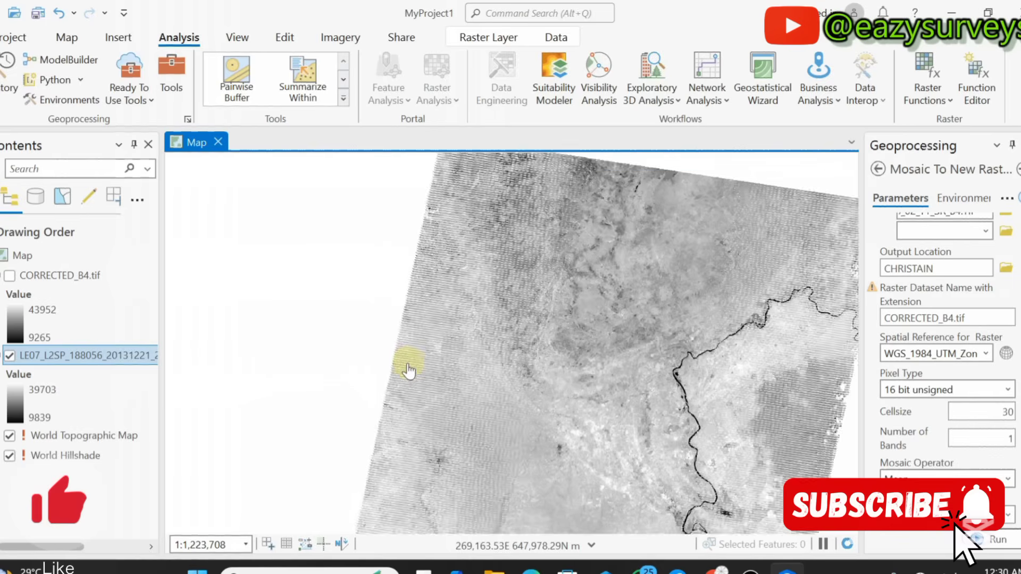